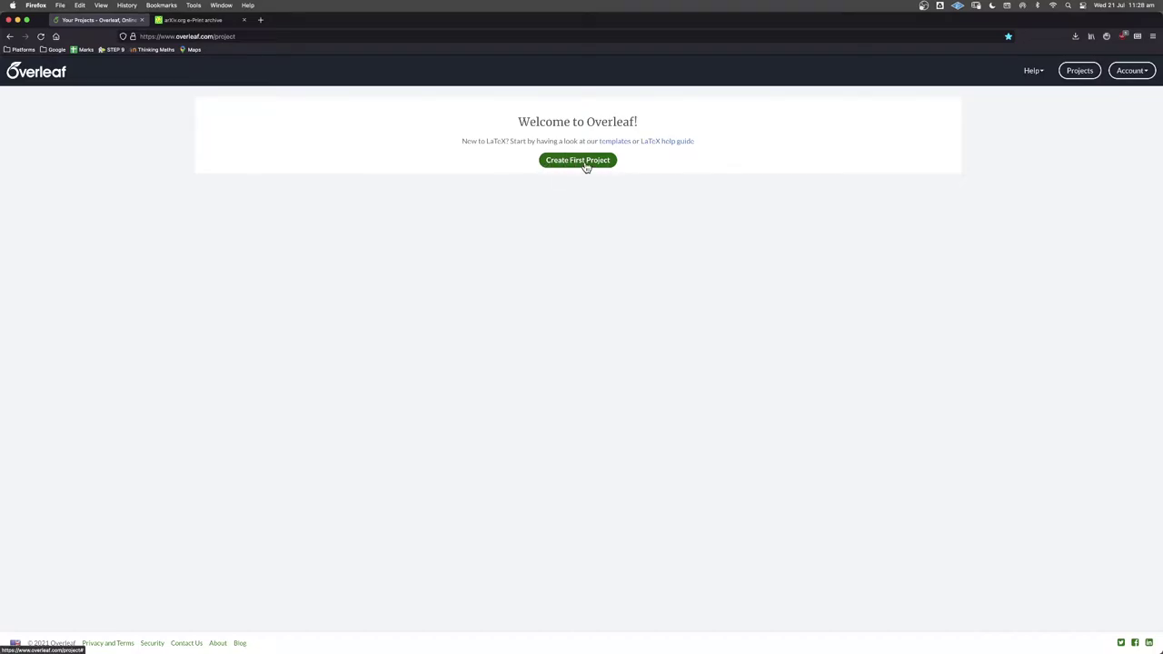
- Start a blank Overleaf project named My First Paper
click(586, 163)
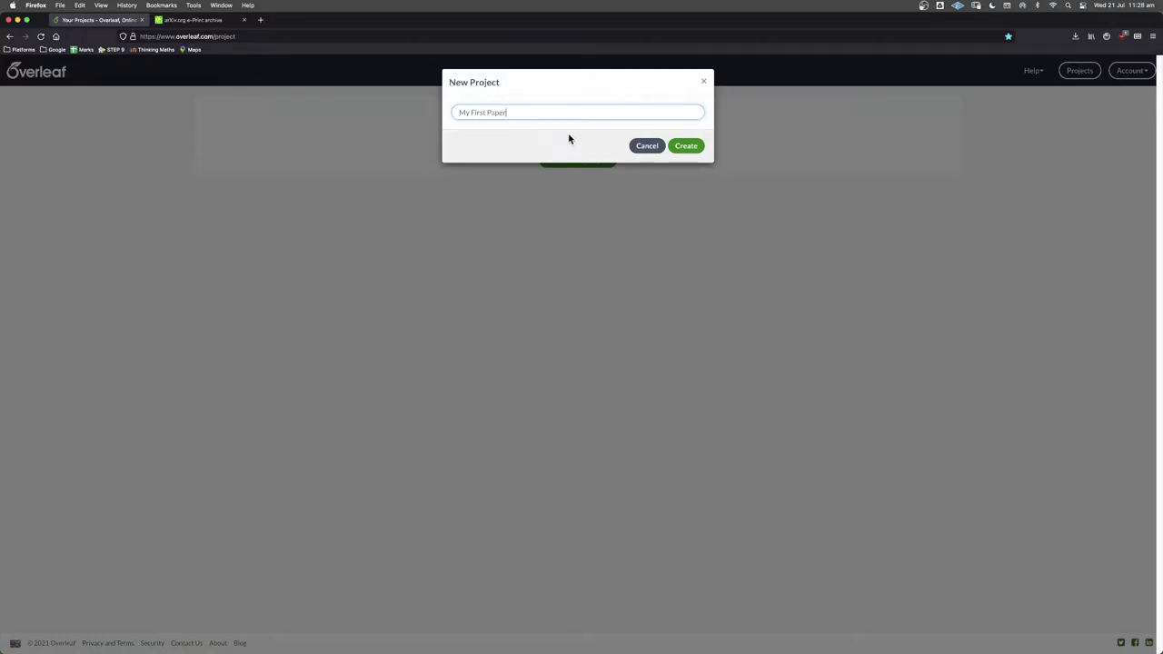
click(679, 147)
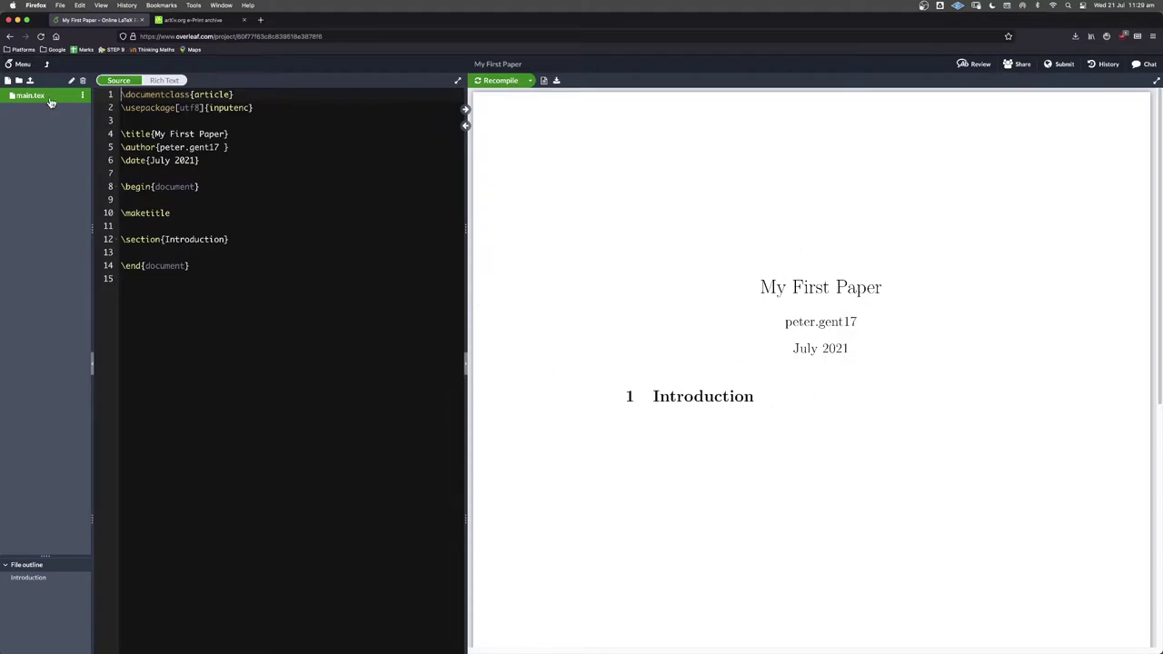
click(266, 195)
click(23, 65)
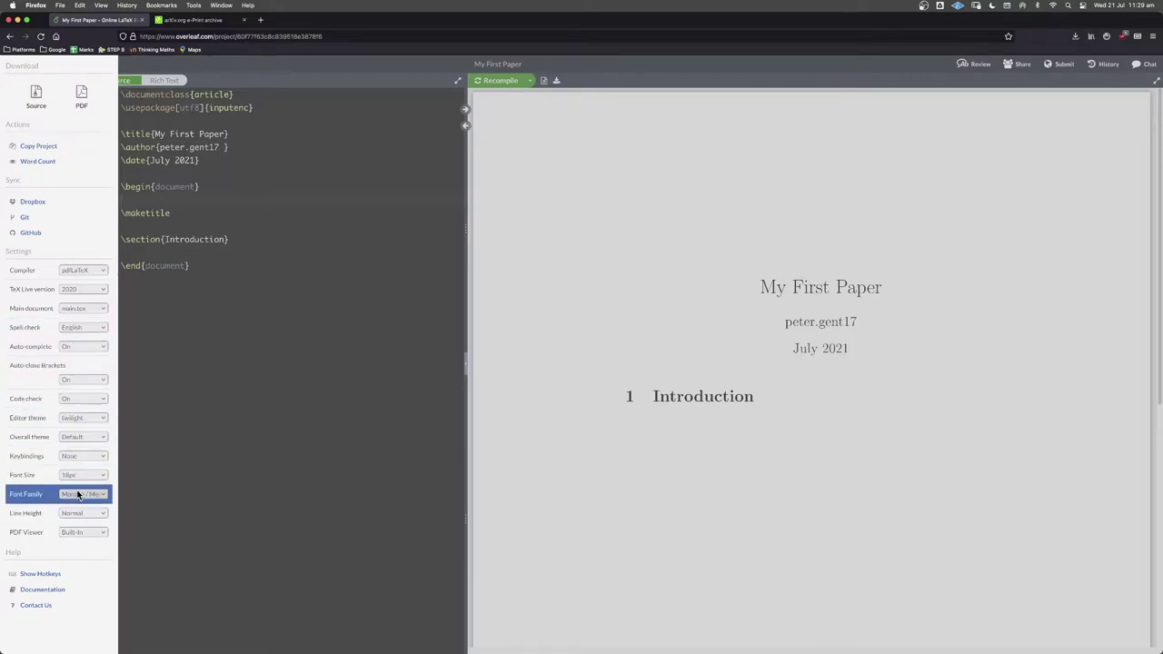
click(207, 325)
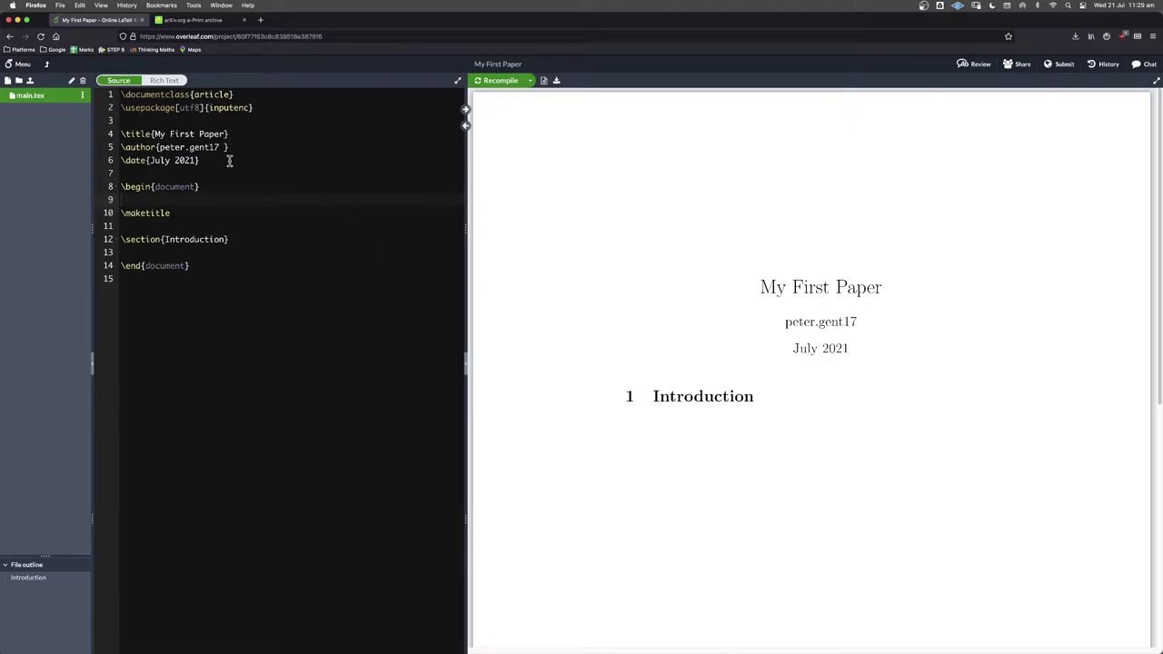
- Open arXiv's recent Number Theory submissions listing
click(175, 20)
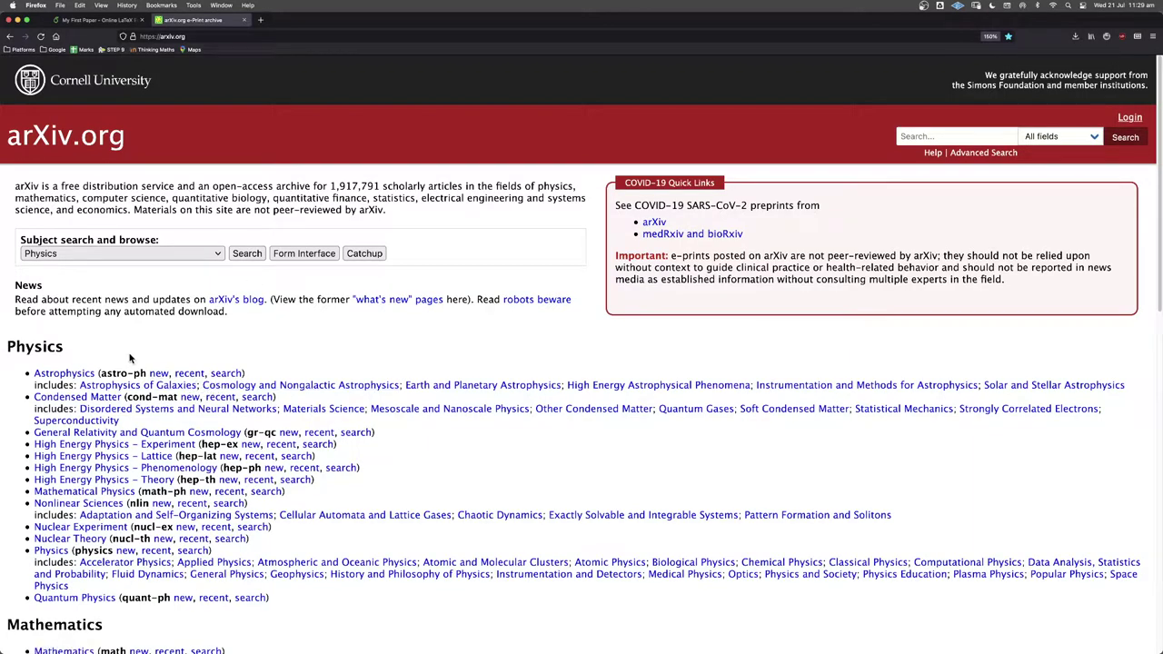
scroll(130, 359, down, 1)
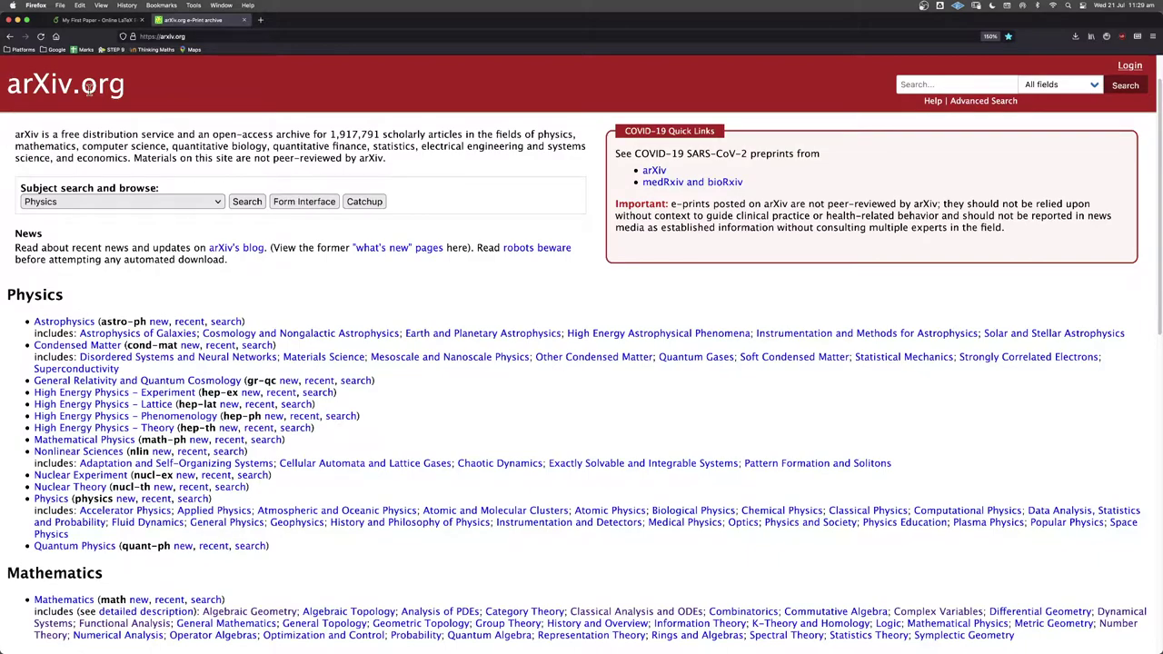
scroll(95, 407, down, 4)
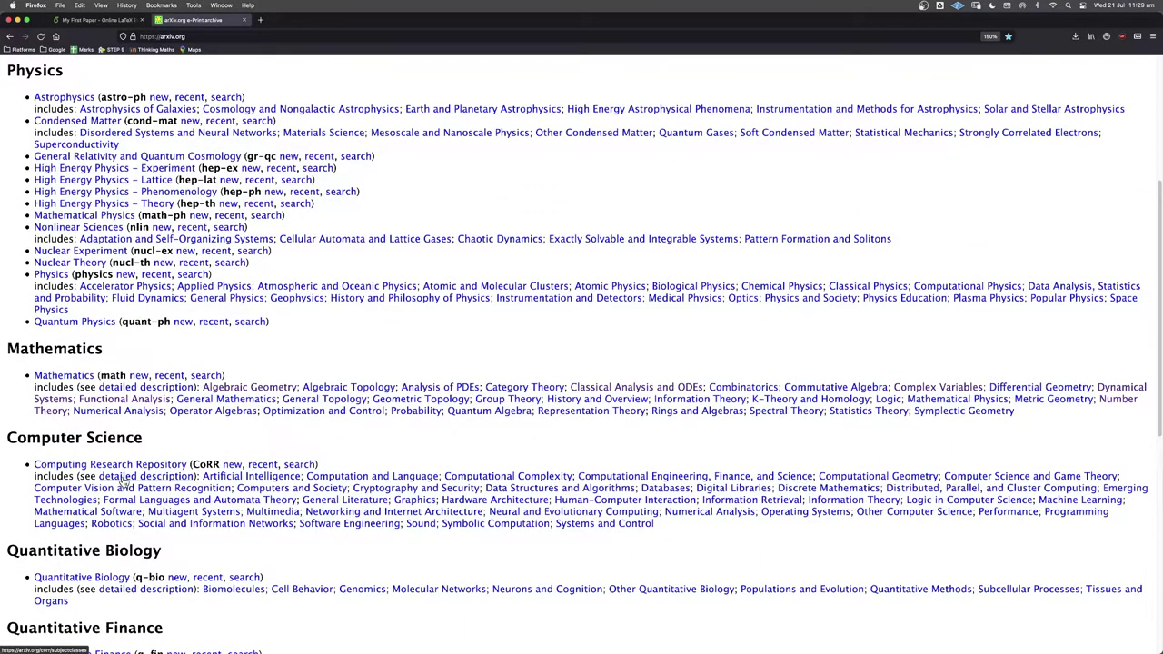
click(56, 412)
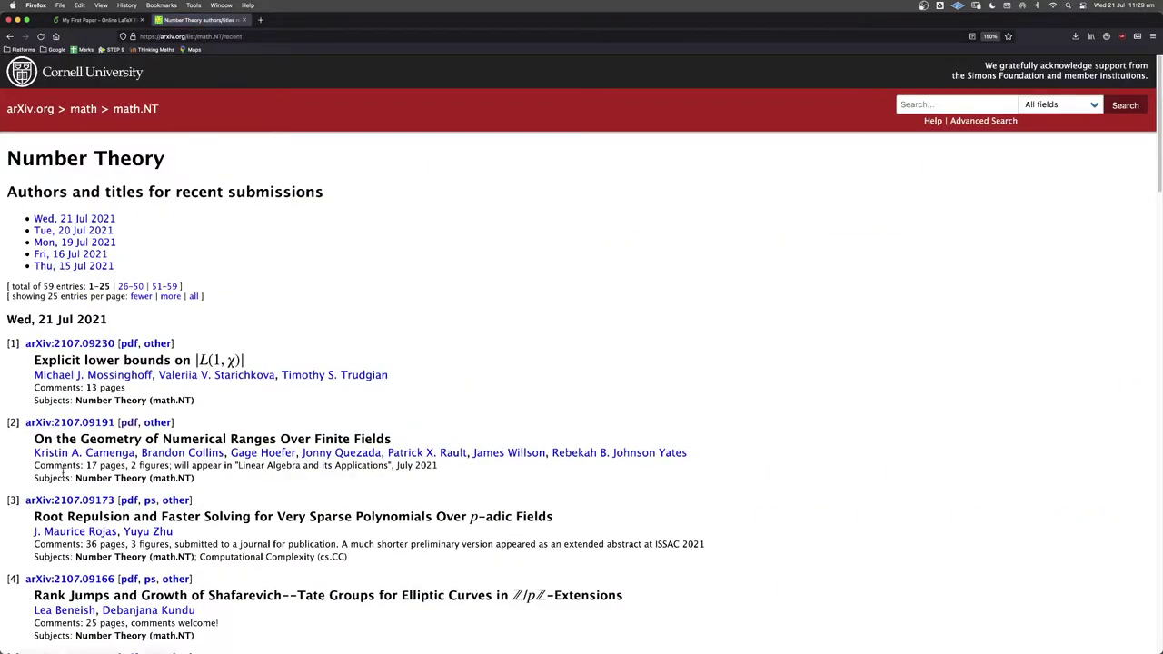
- Download the PDF of entry [7], the Singmaster's conjecture paper, and check the downloads list
scroll(61, 471, down, 10)
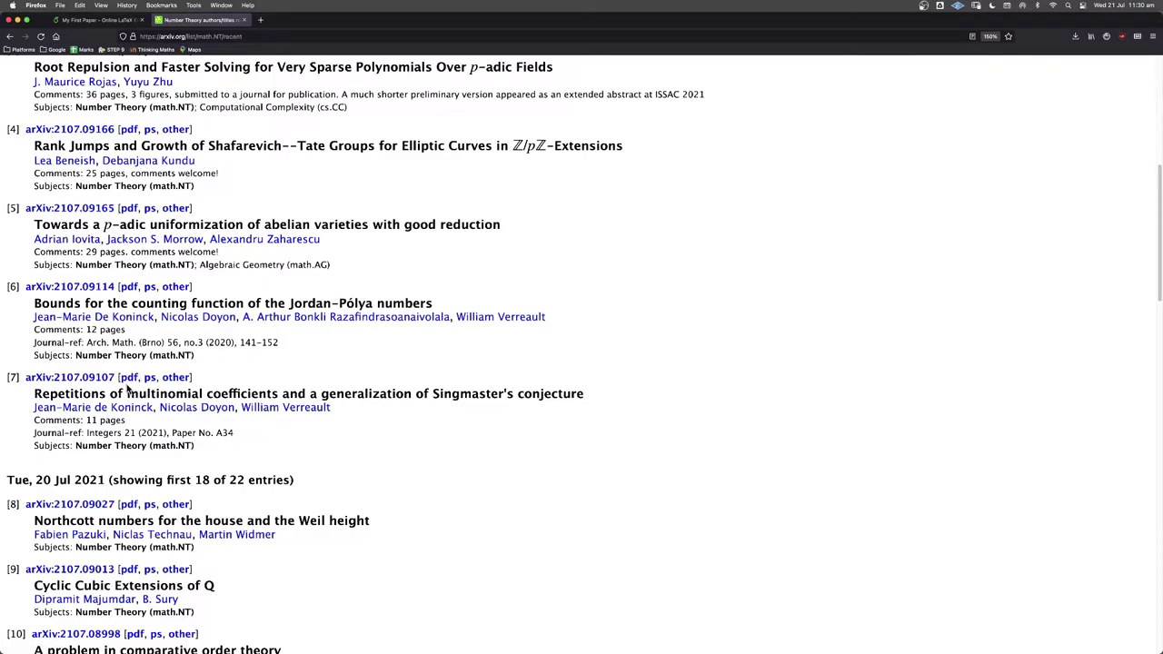
click(129, 381)
click(1075, 36)
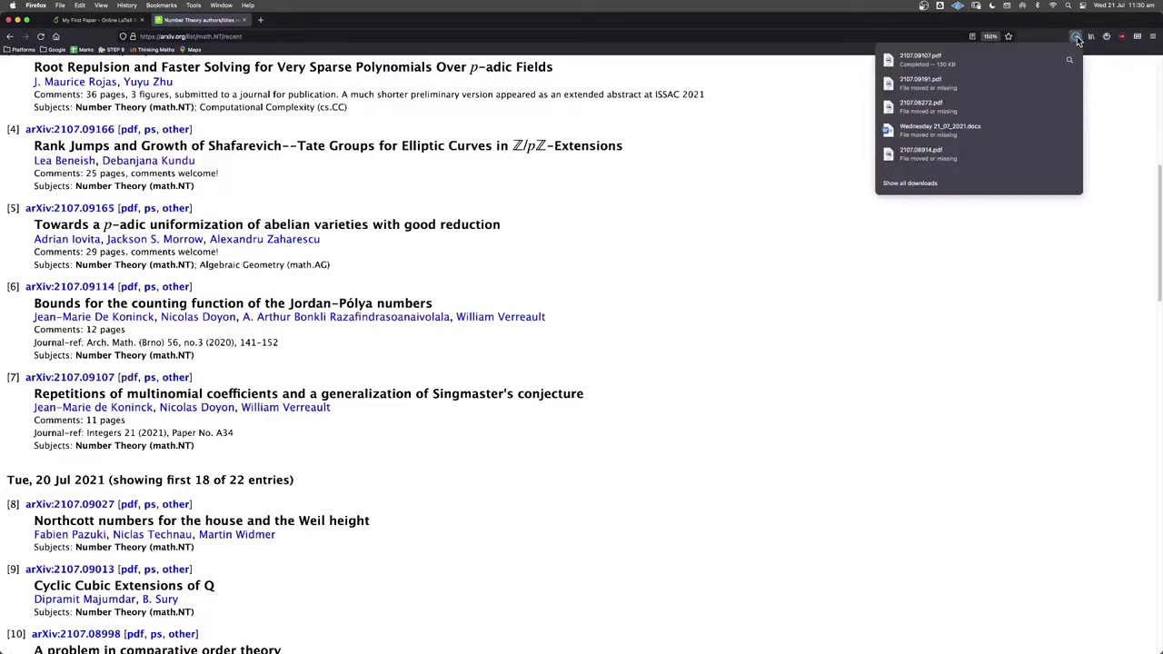
- Open the downloaded paper in Preview, enlarge the window and highlight the 1. Introduction heading
click(994, 53)
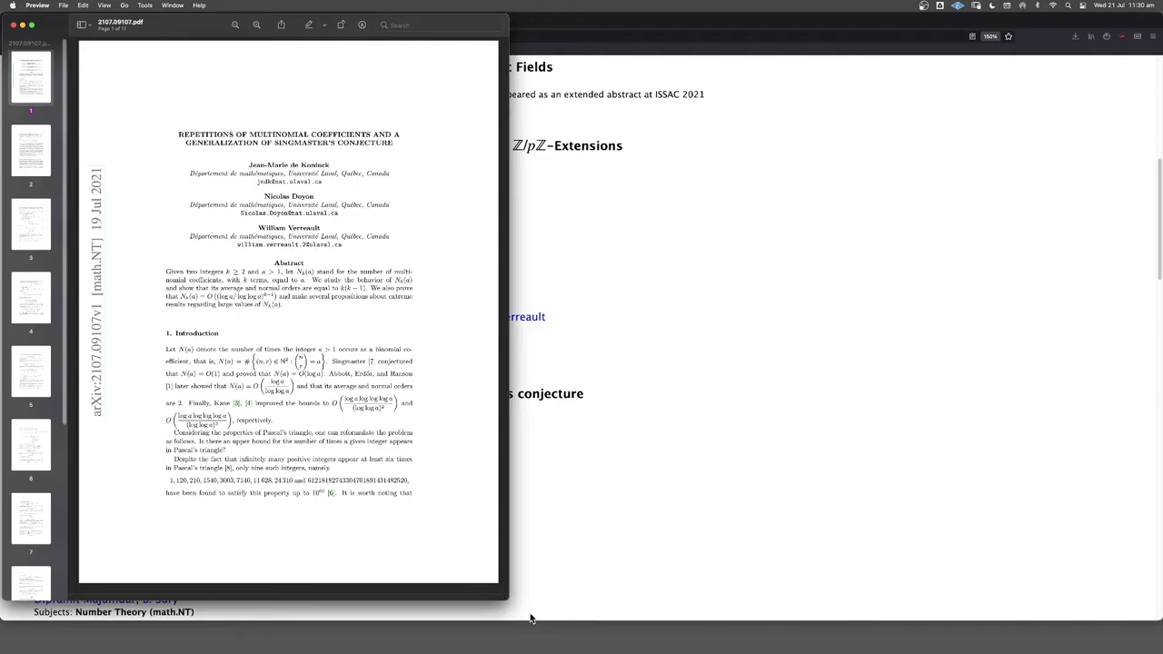
drag(508, 597, 754, 592)
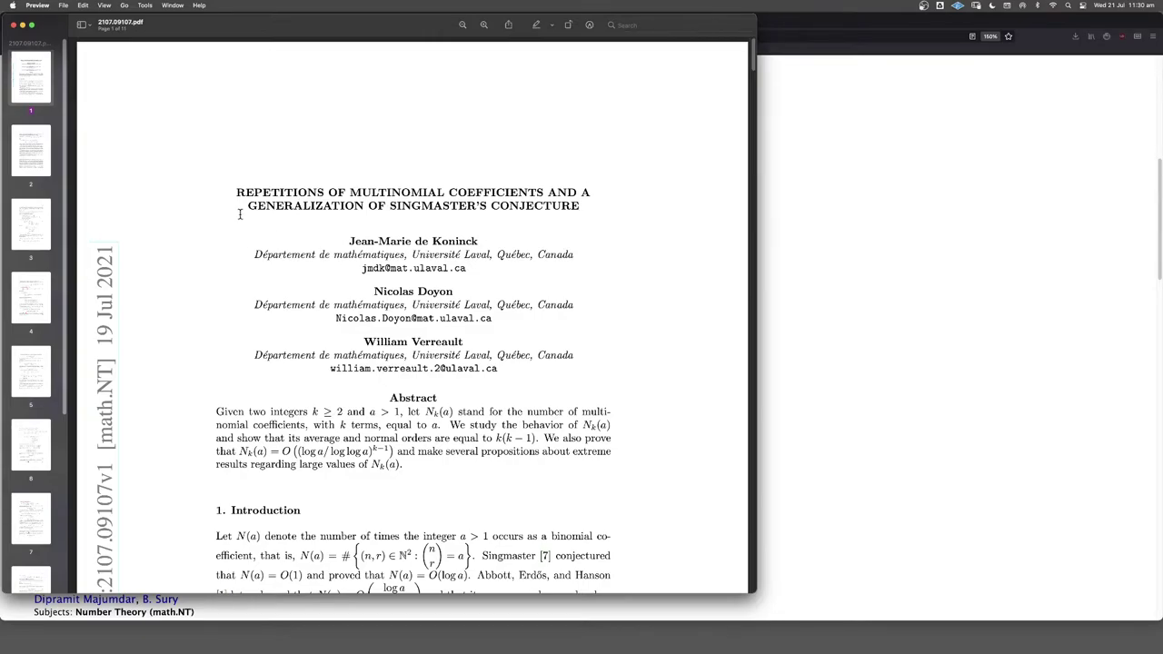
scroll(240, 215, down, 3)
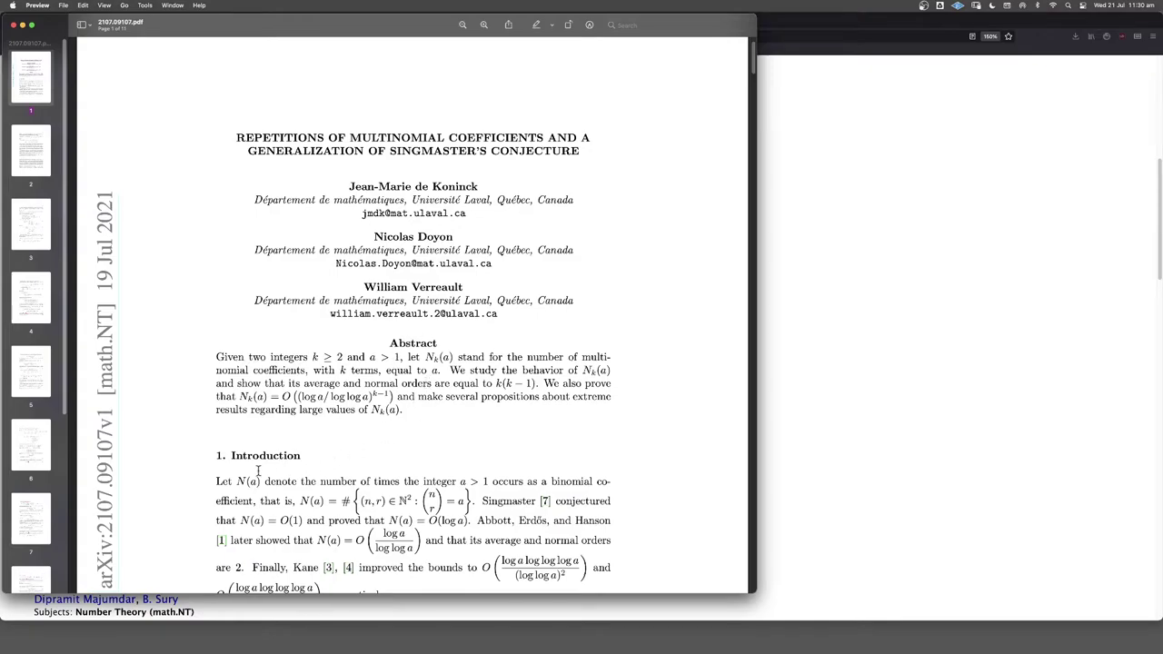
drag(214, 456, 361, 474)
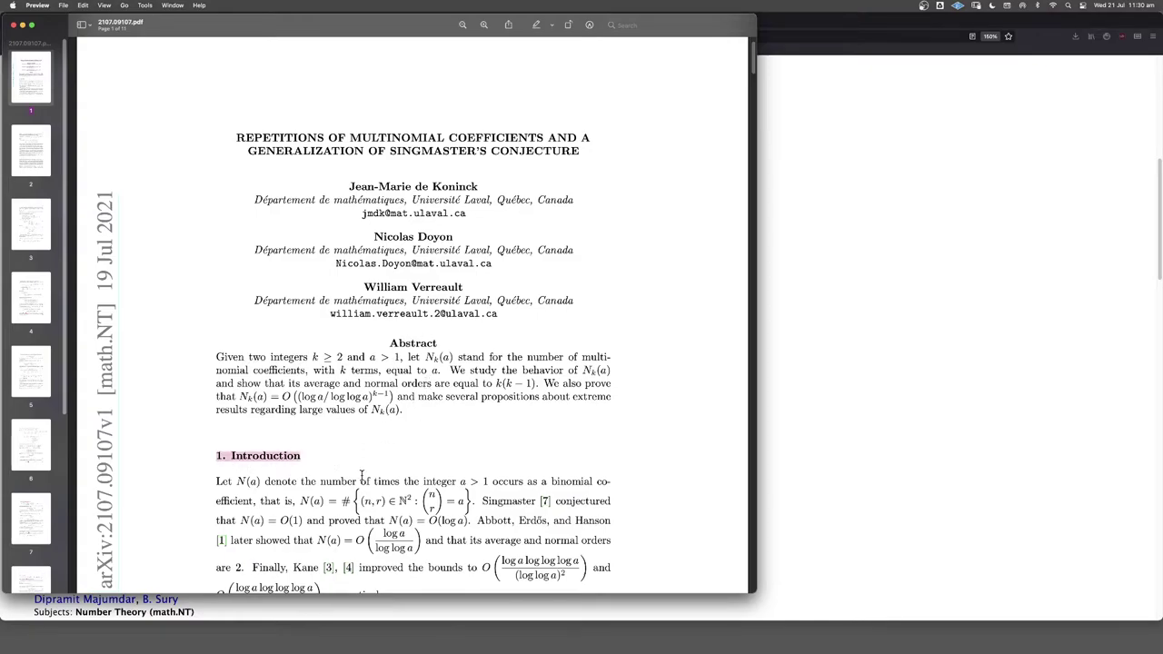
click(361, 455)
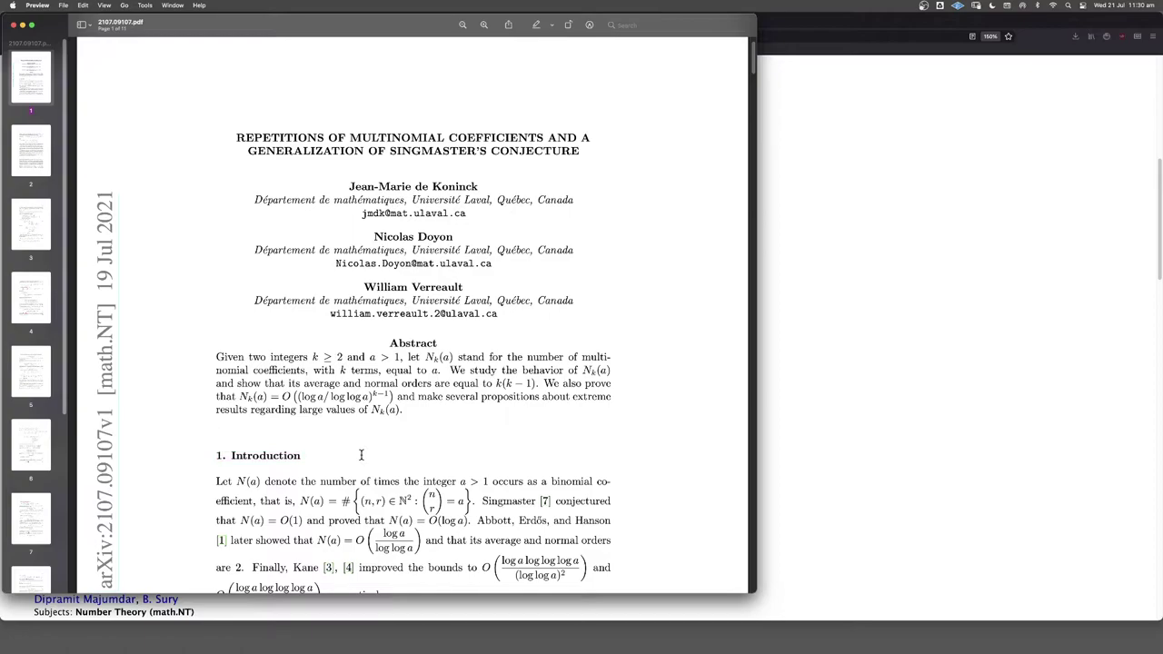
- Read down through the paper, highlighting the S(k, M) and S2(k, M) definitions
scroll(360, 456, down, 3)
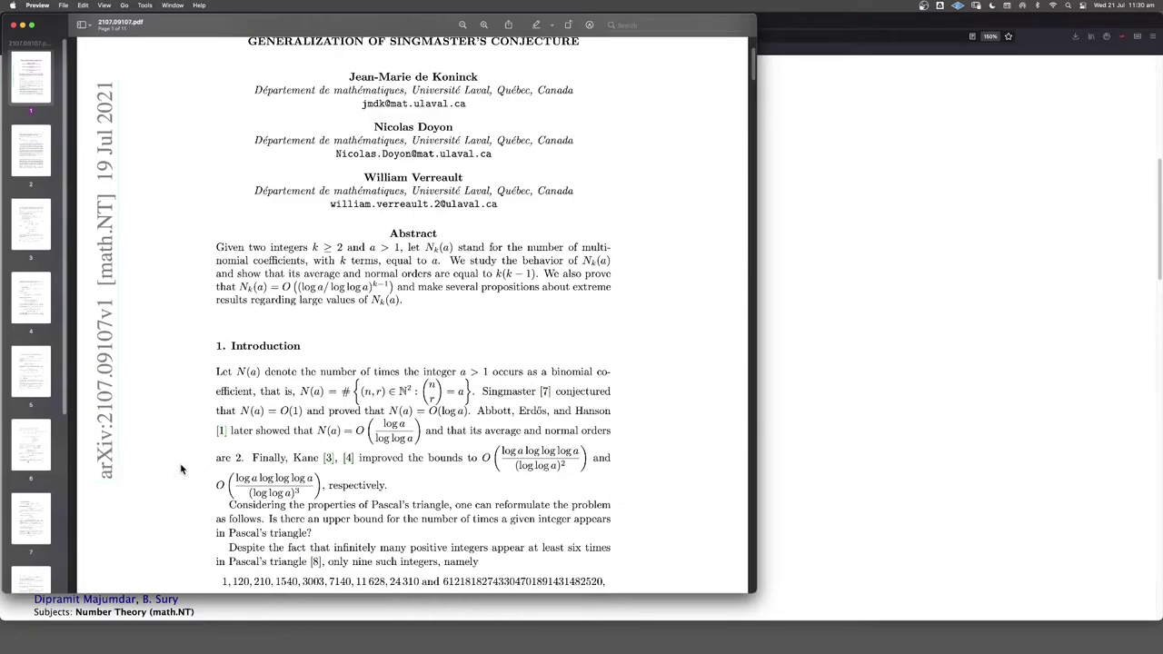
scroll(181, 469, down, 6)
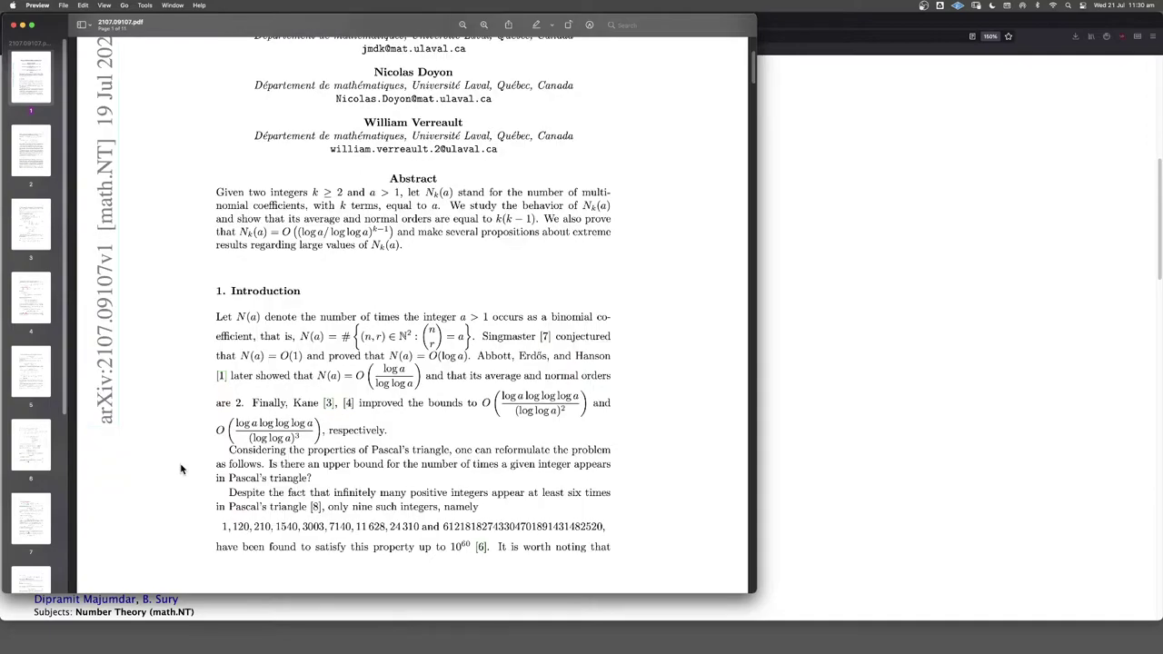
scroll(180, 469, down, 6)
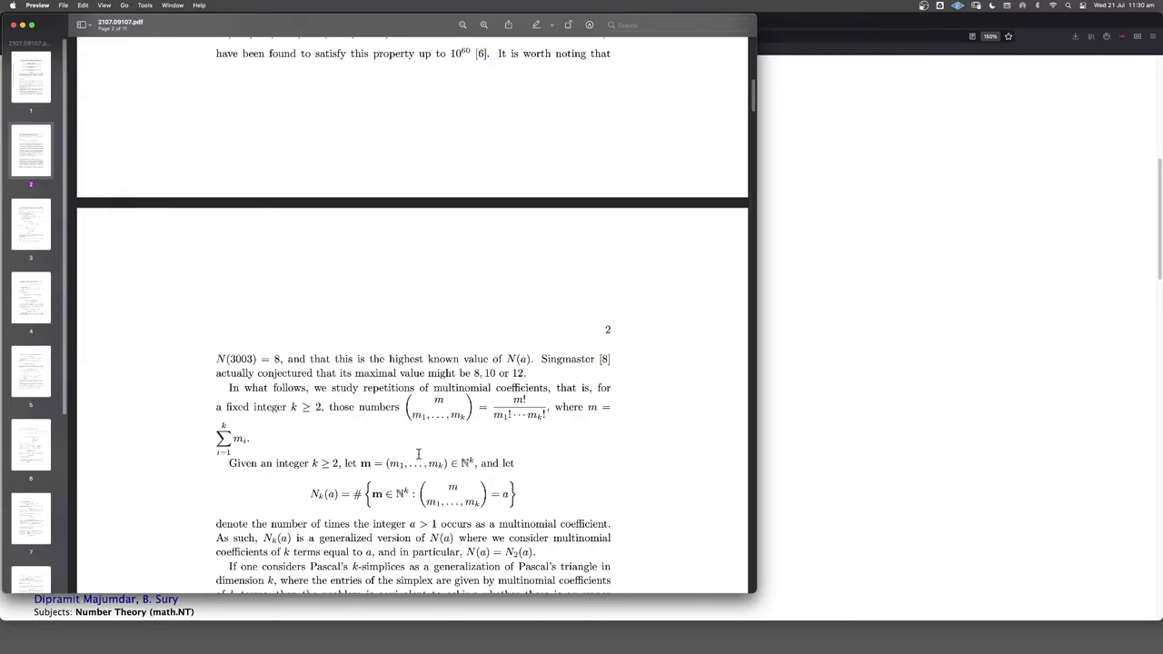
drag(519, 373, 533, 373)
scroll(354, 482, down, 10)
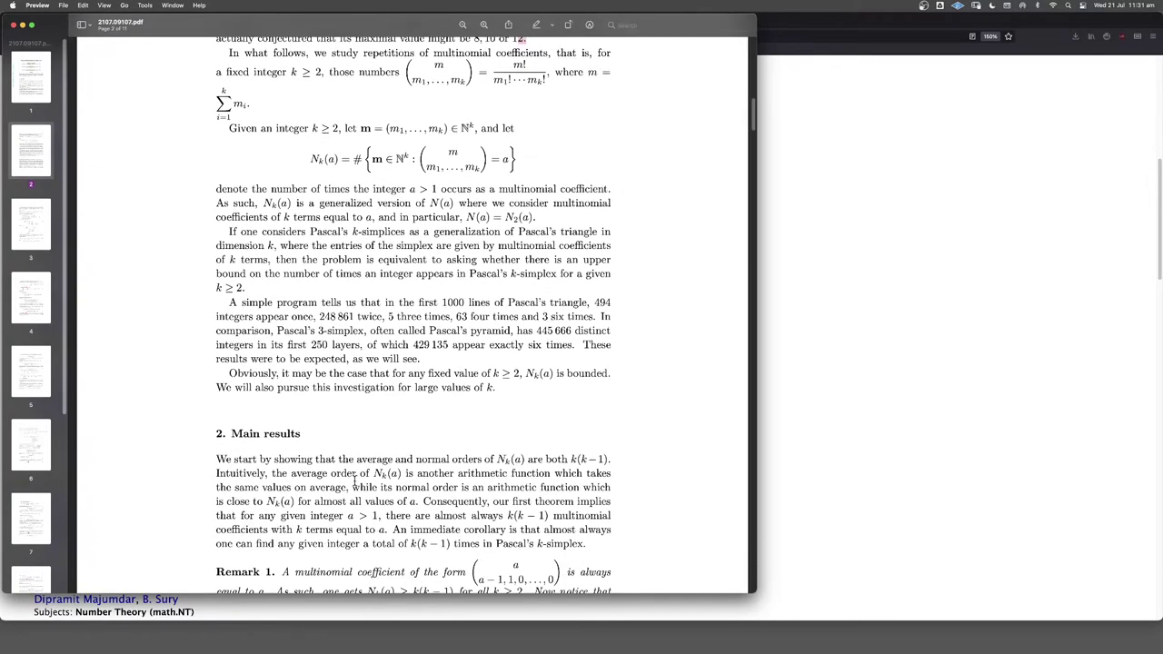
scroll(354, 481, down, 5)
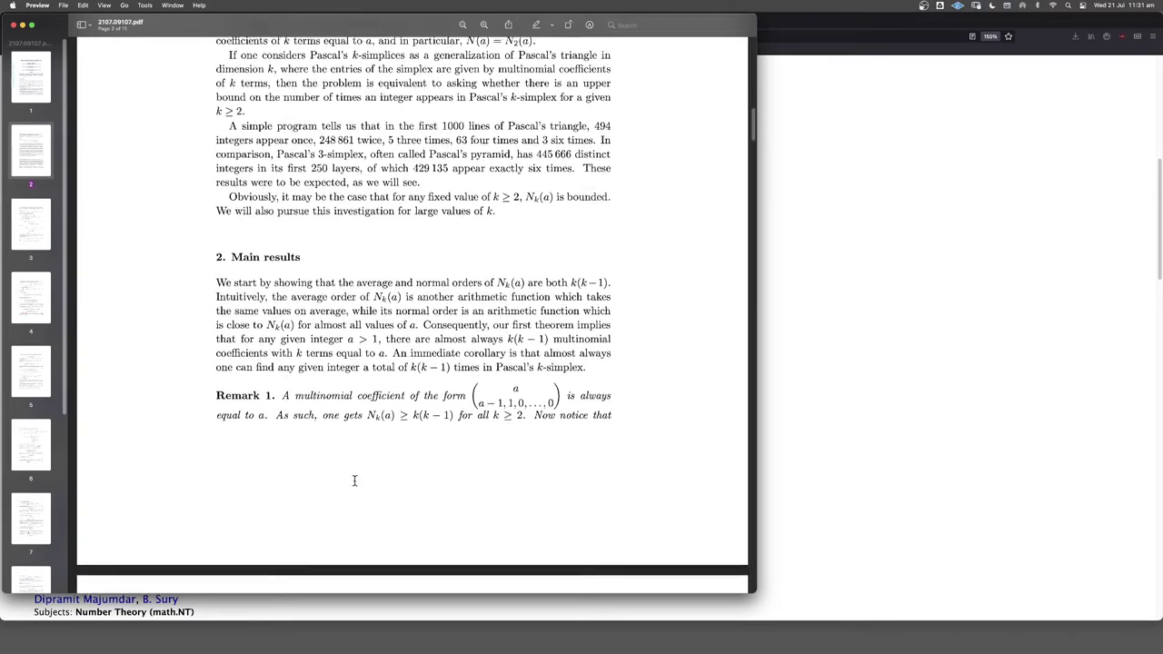
scroll(354, 481, down, 11)
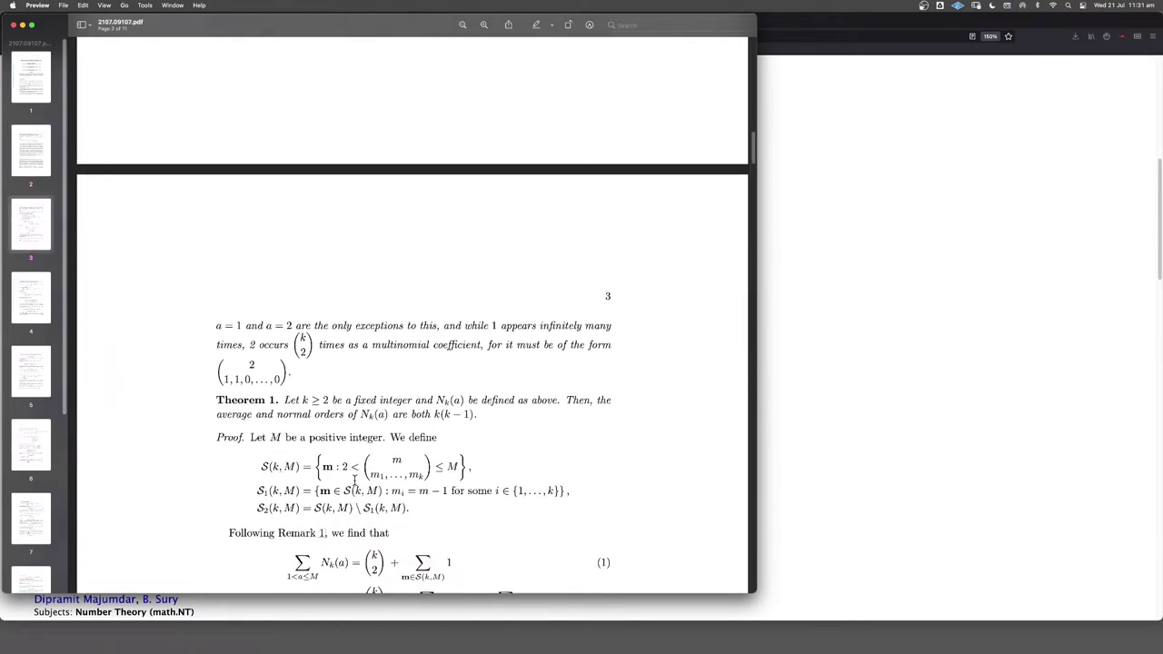
scroll(355, 481, down, 2)
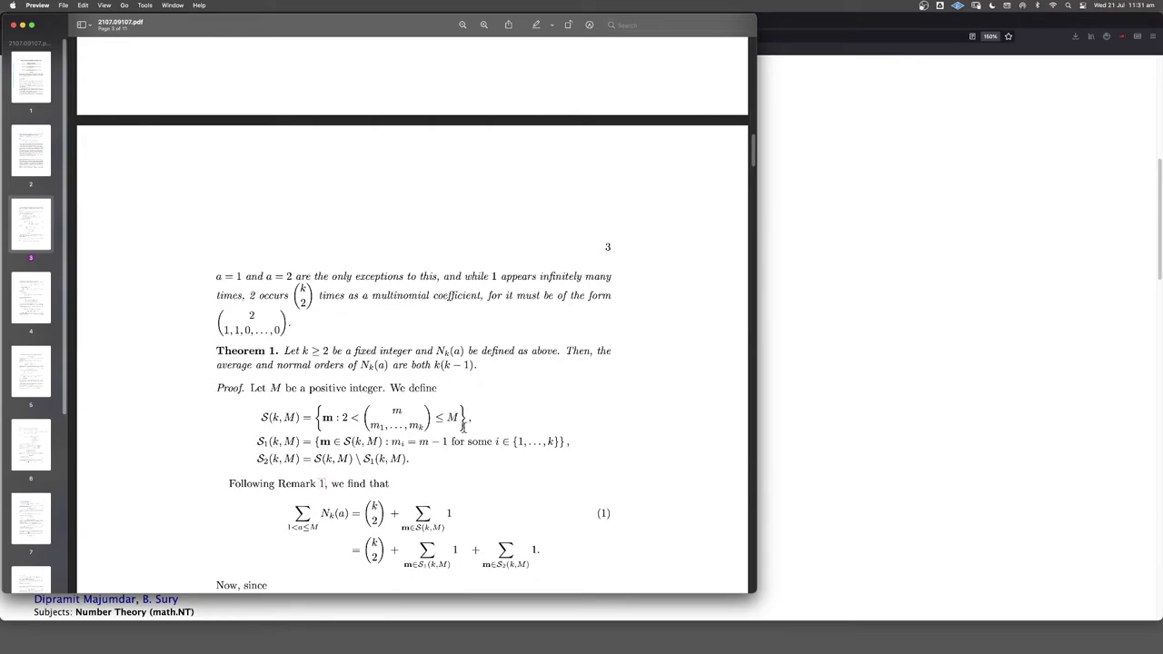
drag(463, 416, 476, 418)
triple_click(411, 457)
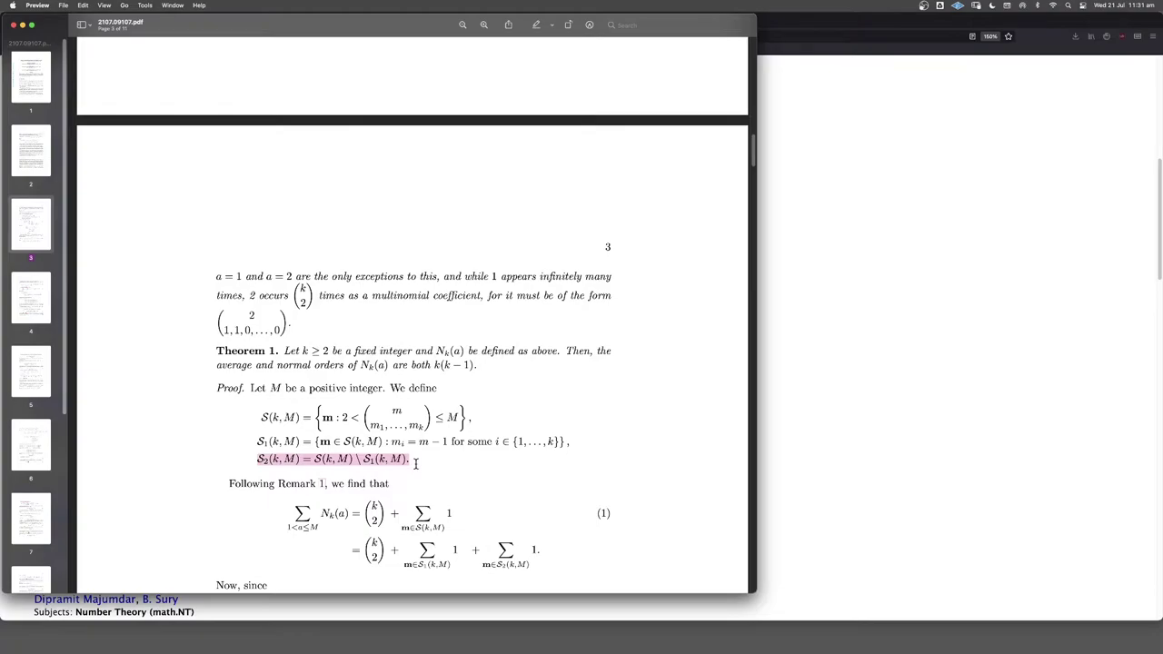
- Continue past equation (1) to page 4, then return to the arXiv listing in Firefox
scroll(416, 463, down, 3)
scroll(499, 489, down, 1)
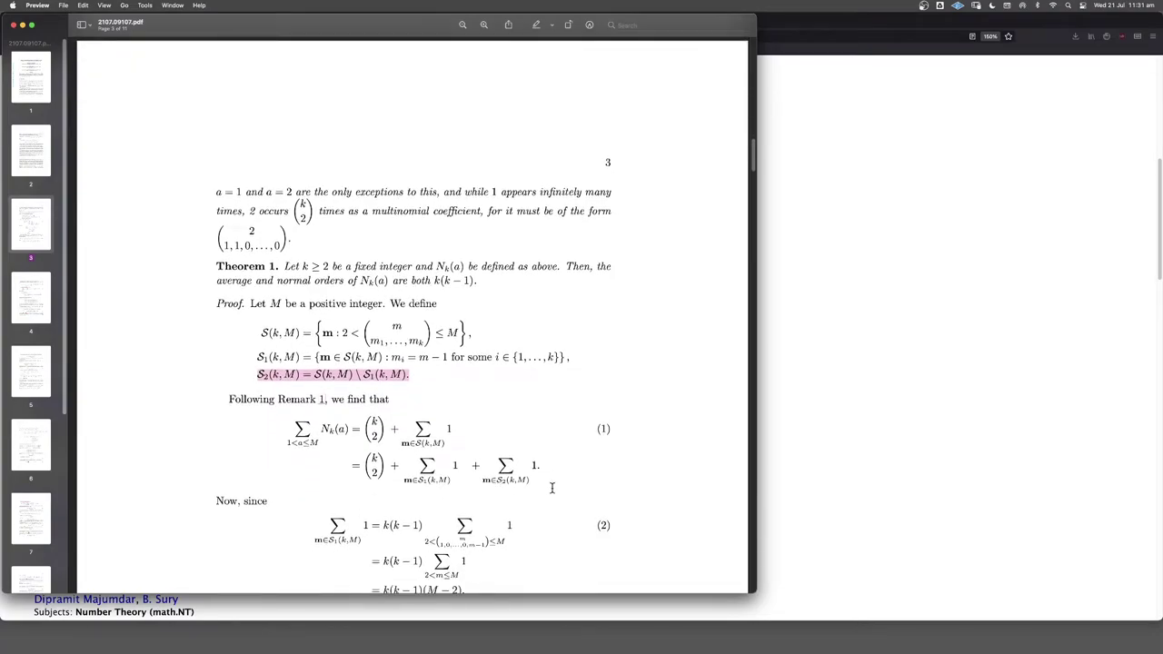
drag(531, 465, 576, 489)
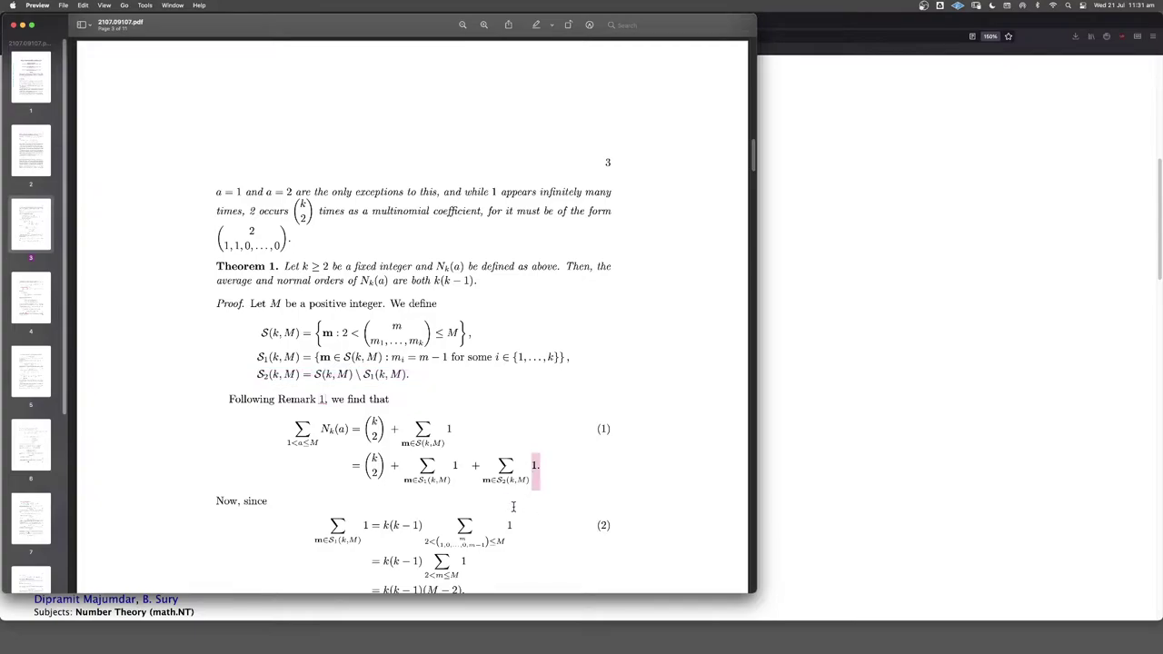
scroll(505, 502, down, 4)
scroll(505, 528, down, 3)
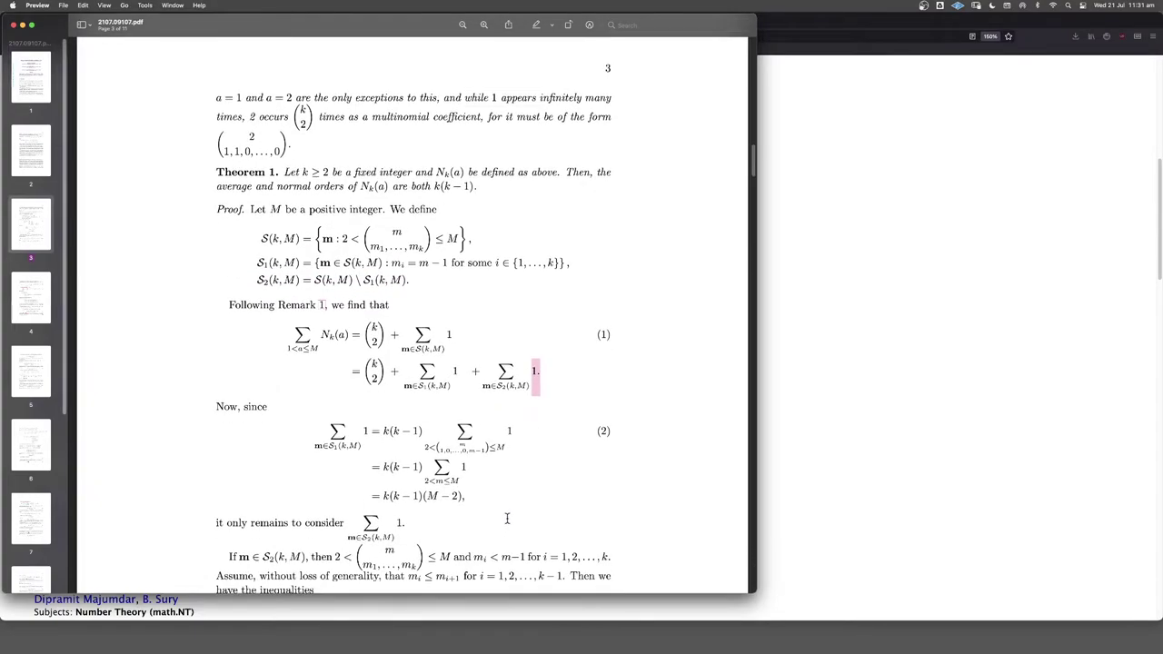
scroll(501, 505, down, 4)
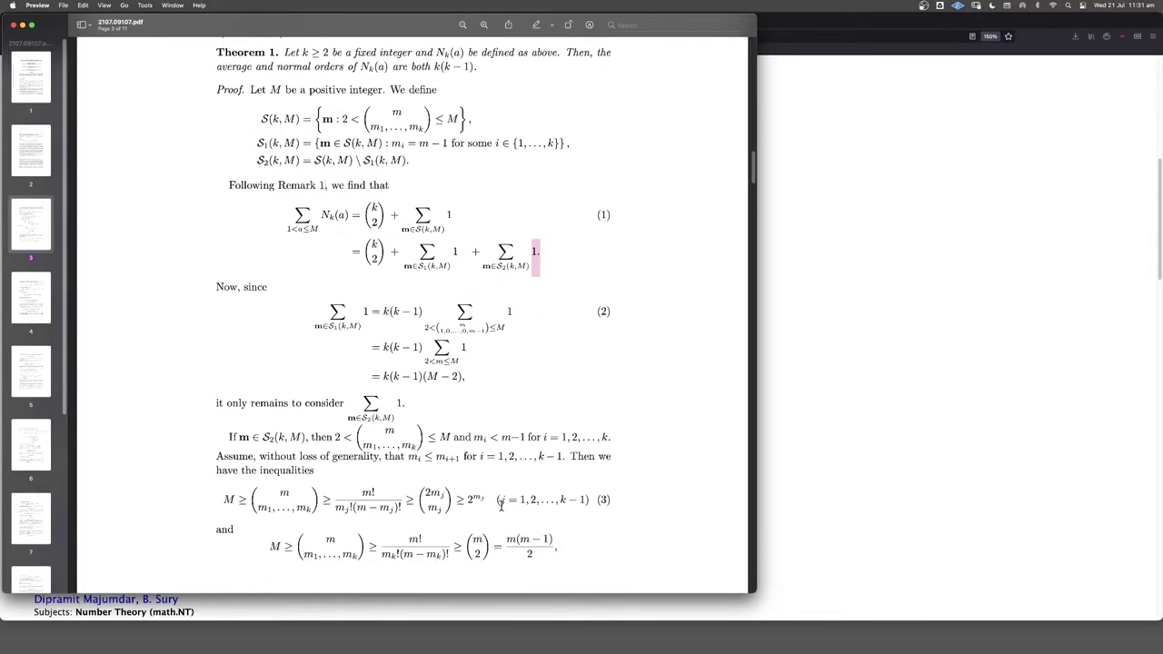
scroll(501, 509, down, 4)
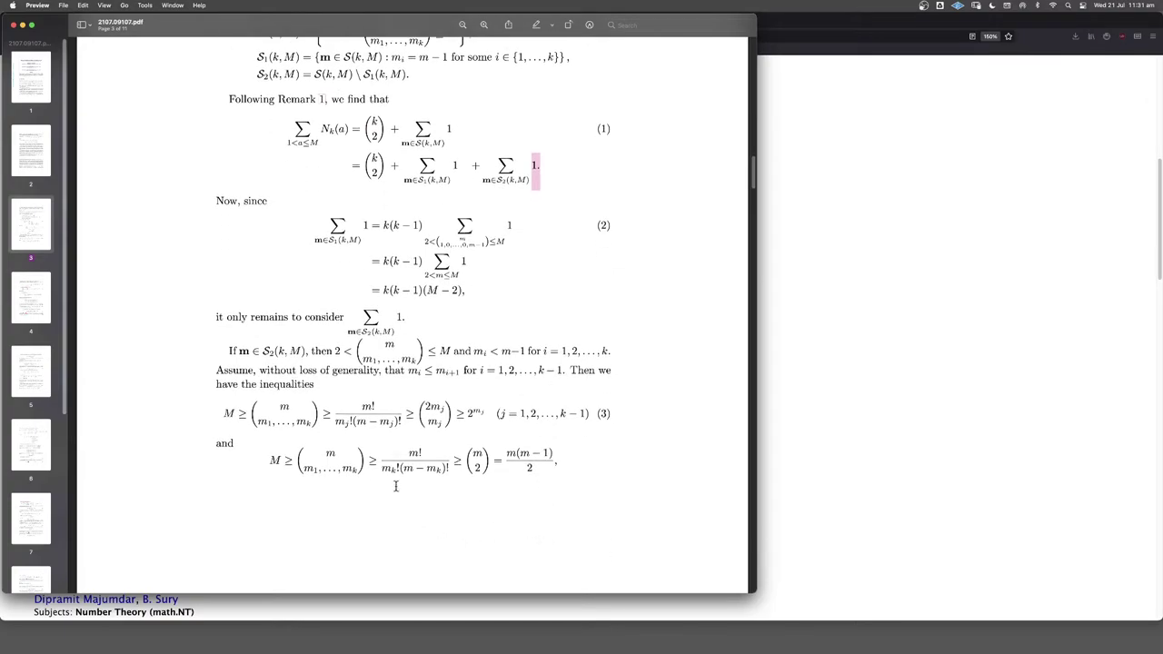
scroll(409, 477, down, 15)
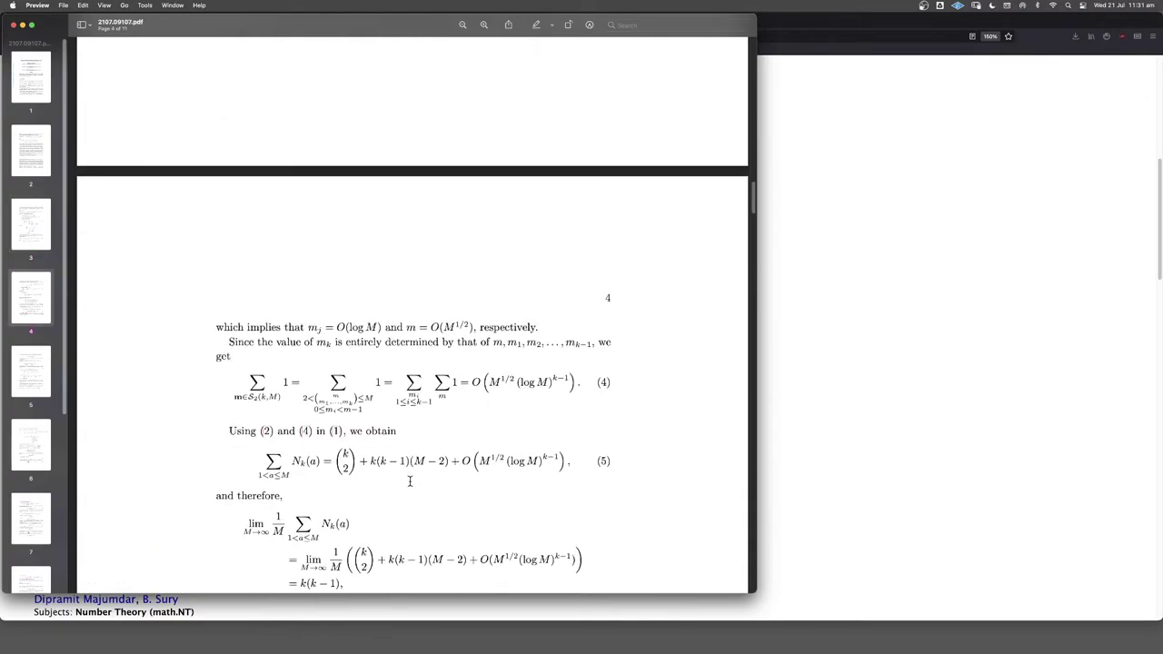
key(super+Tab)
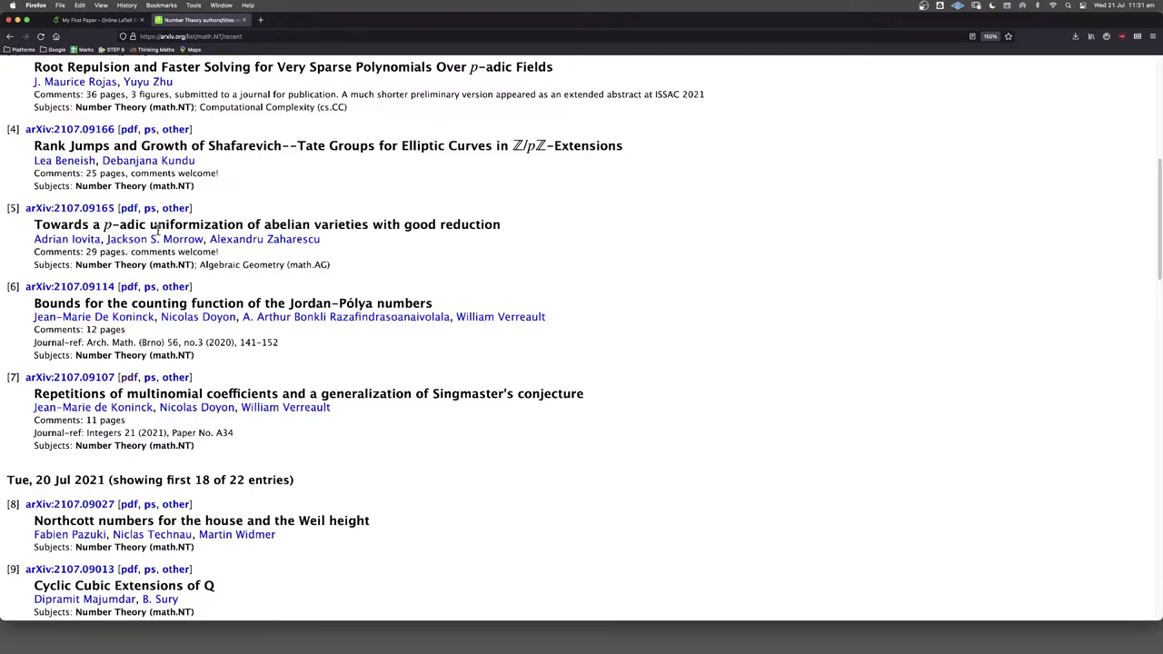
- Download the PDF of arXiv:2107.09165 and open it in Preview from Firefox's downloads
click(128, 210)
click(1076, 39)
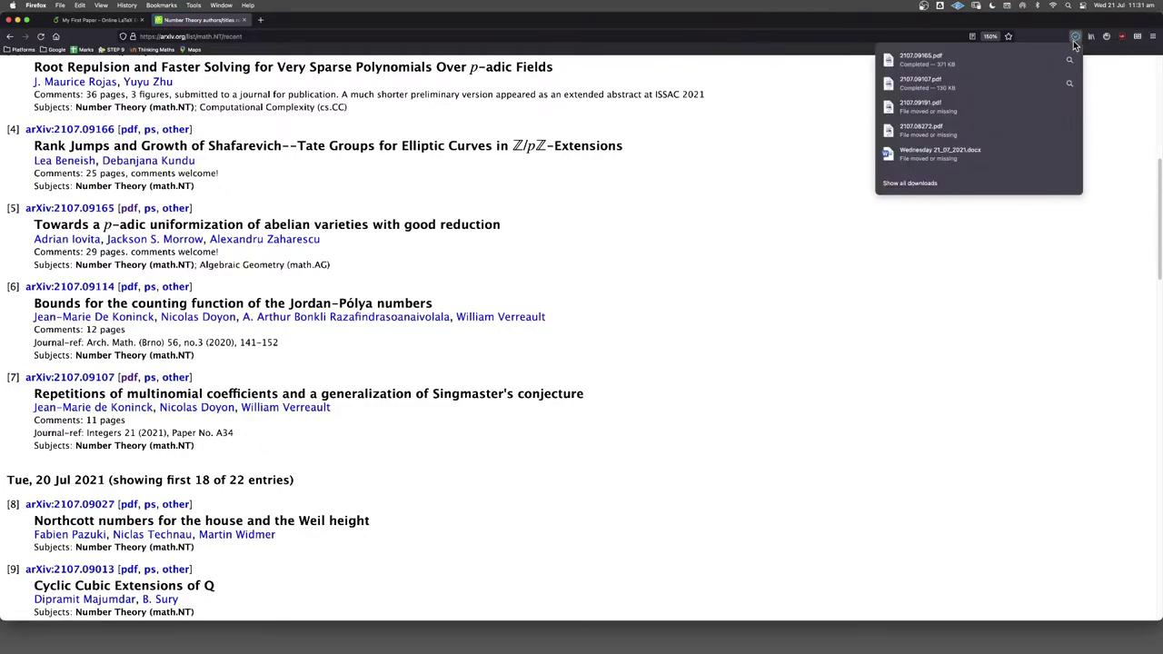
click(1002, 55)
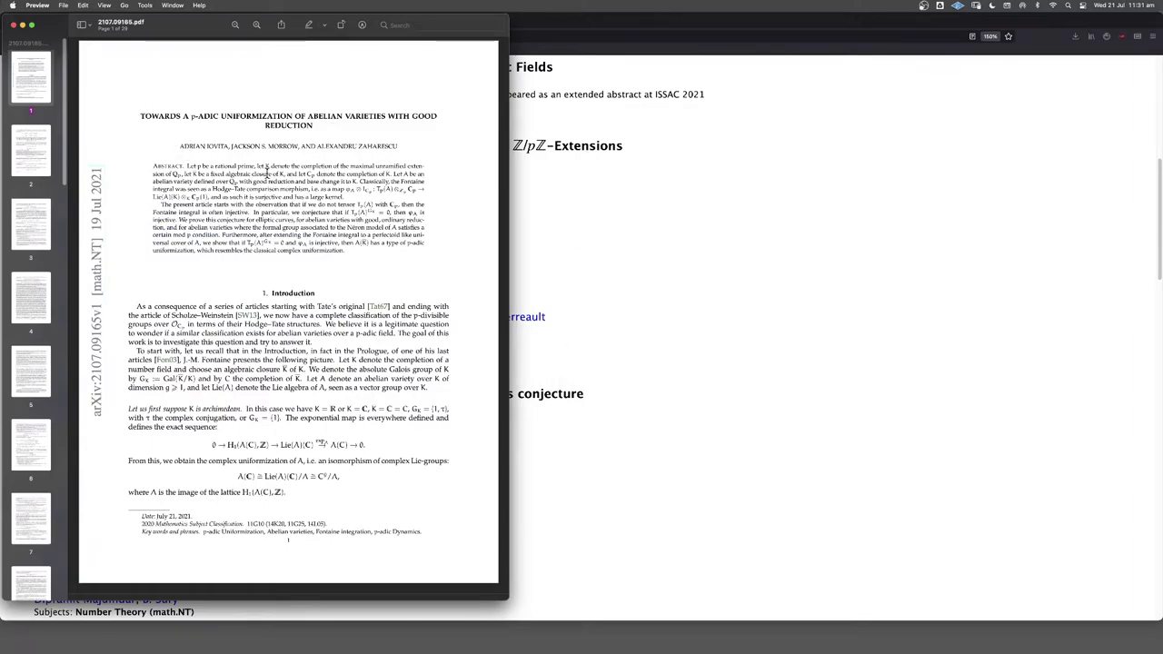
- Highlight the p-adic paper's Introduction heading and exact sequence, then page through to page 7
drag(252, 294, 314, 293)
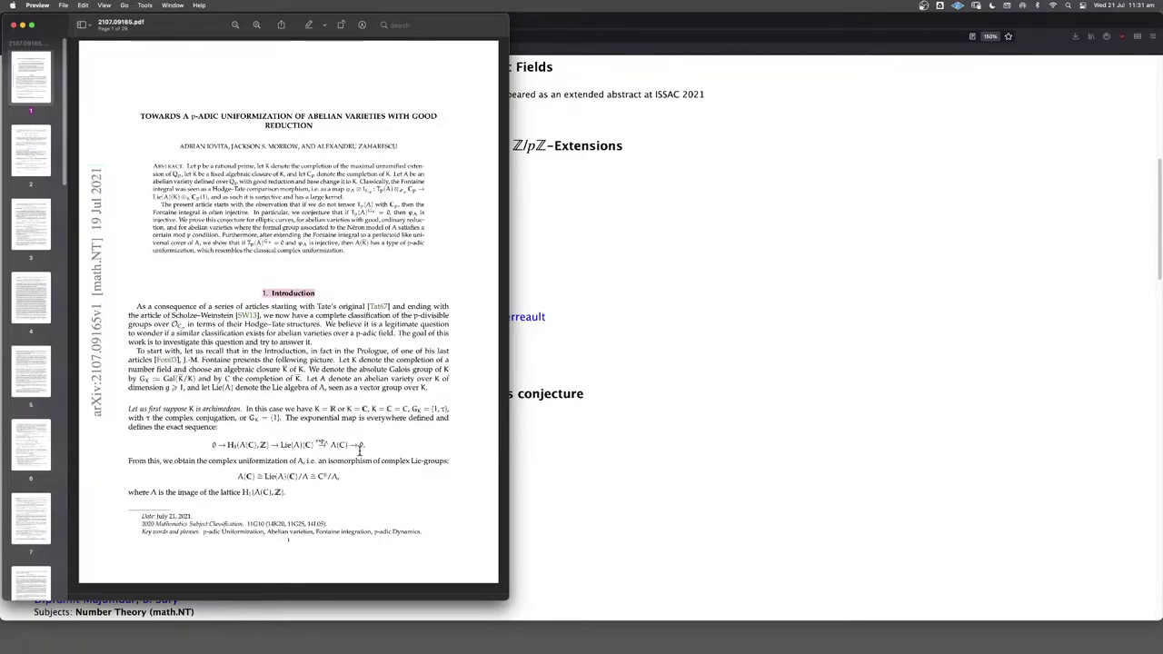
drag(360, 452, 374, 447)
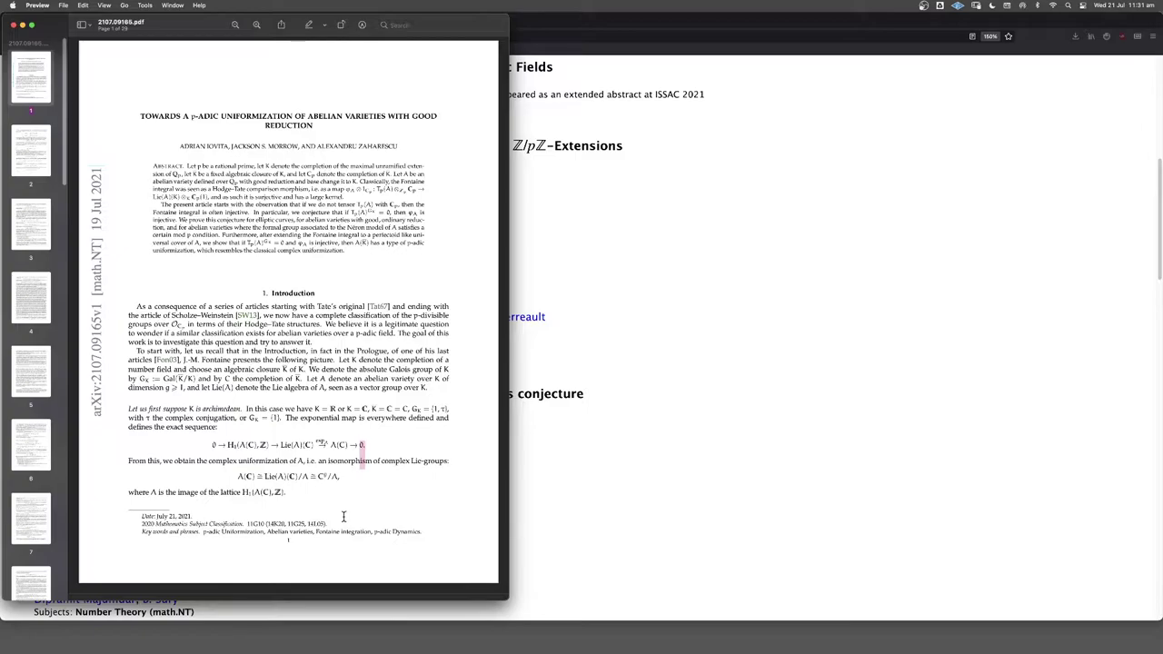
scroll(309, 518, down, 5)
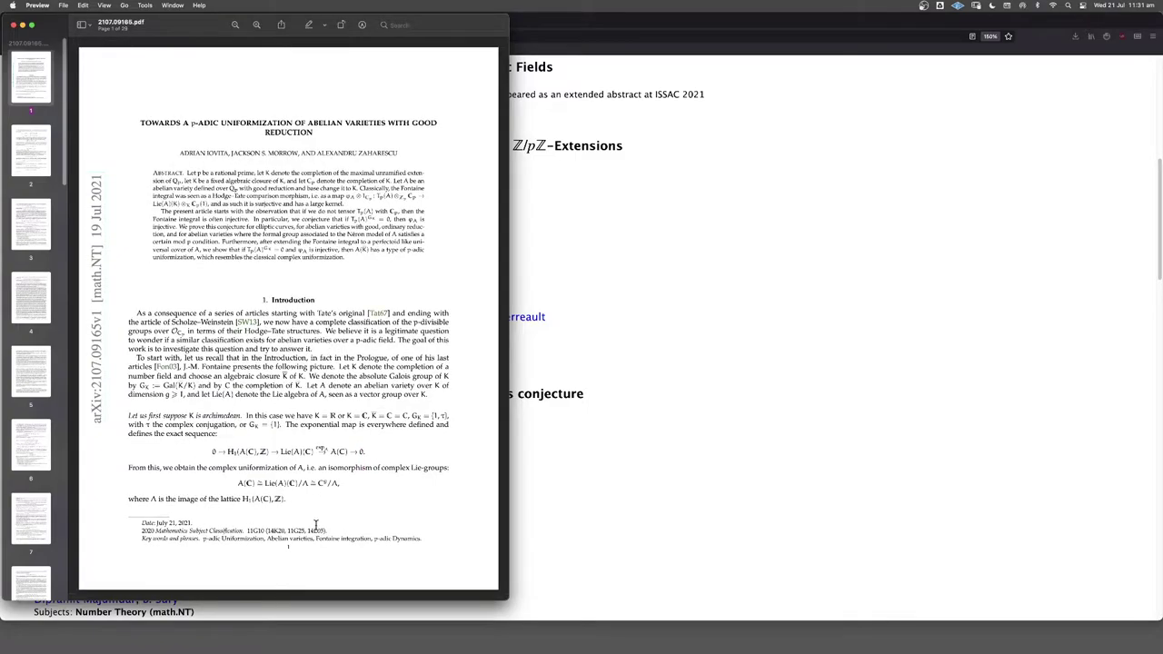
scroll(315, 526, down, 3)
scroll(315, 525, down, 3)
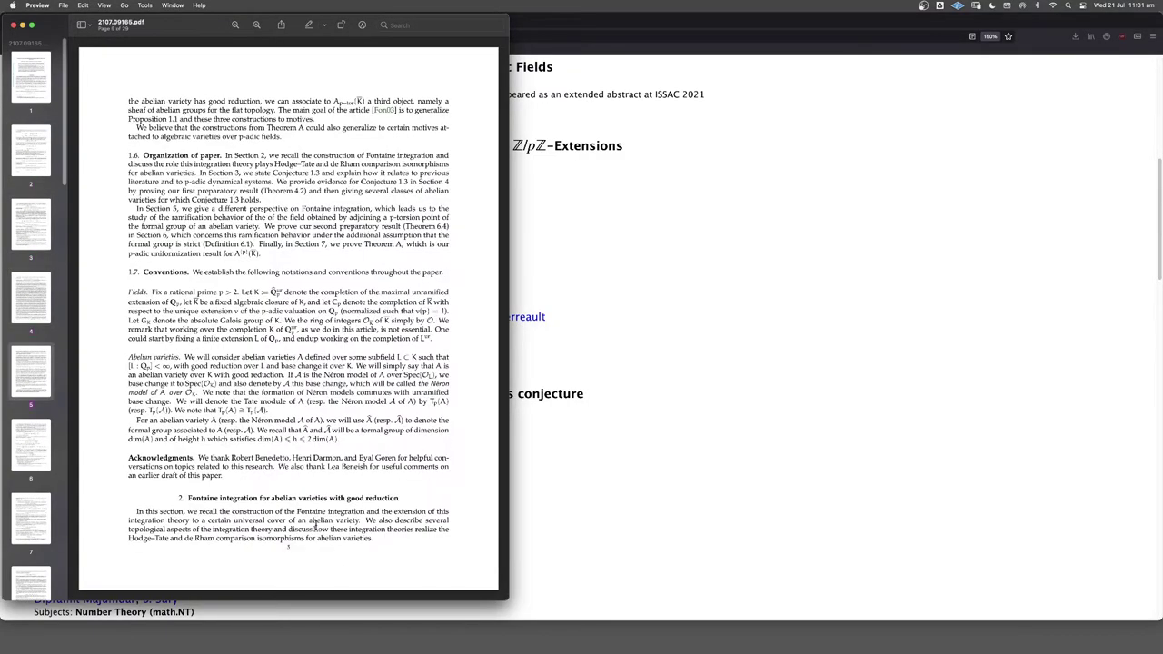
scroll(314, 525, down, 3)
scroll(316, 525, up, 6)
scroll(316, 525, down, 6)
scroll(316, 525, down, 3)
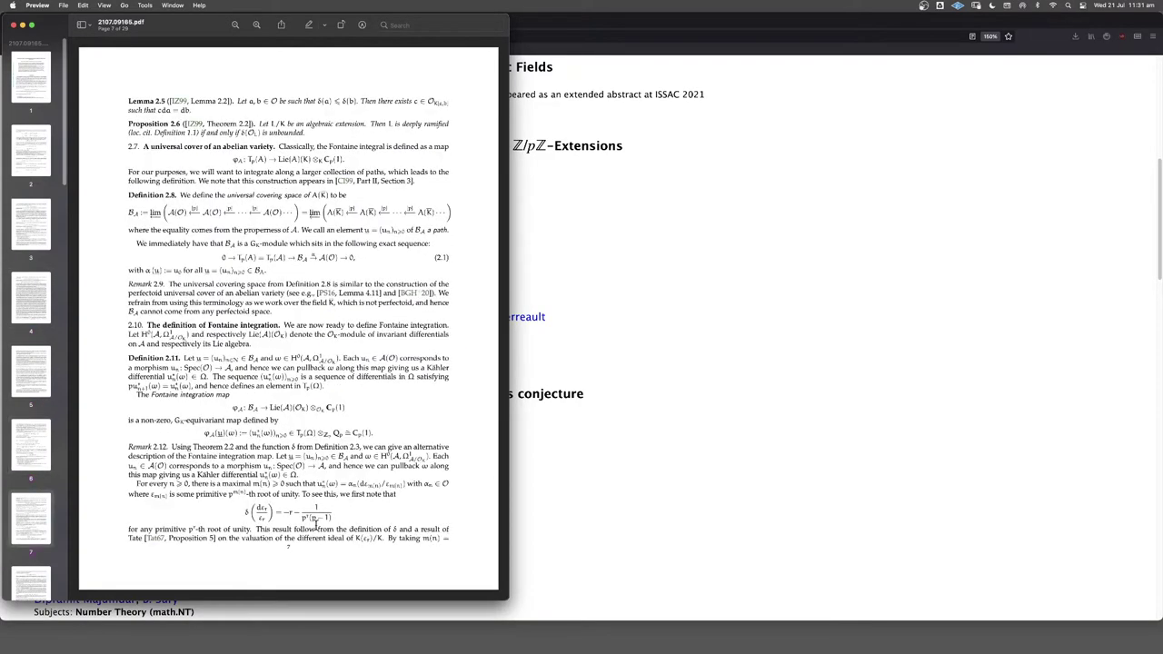
- Replace the username in main.tex's \author{} line with the author's full name
key(super+Tab)
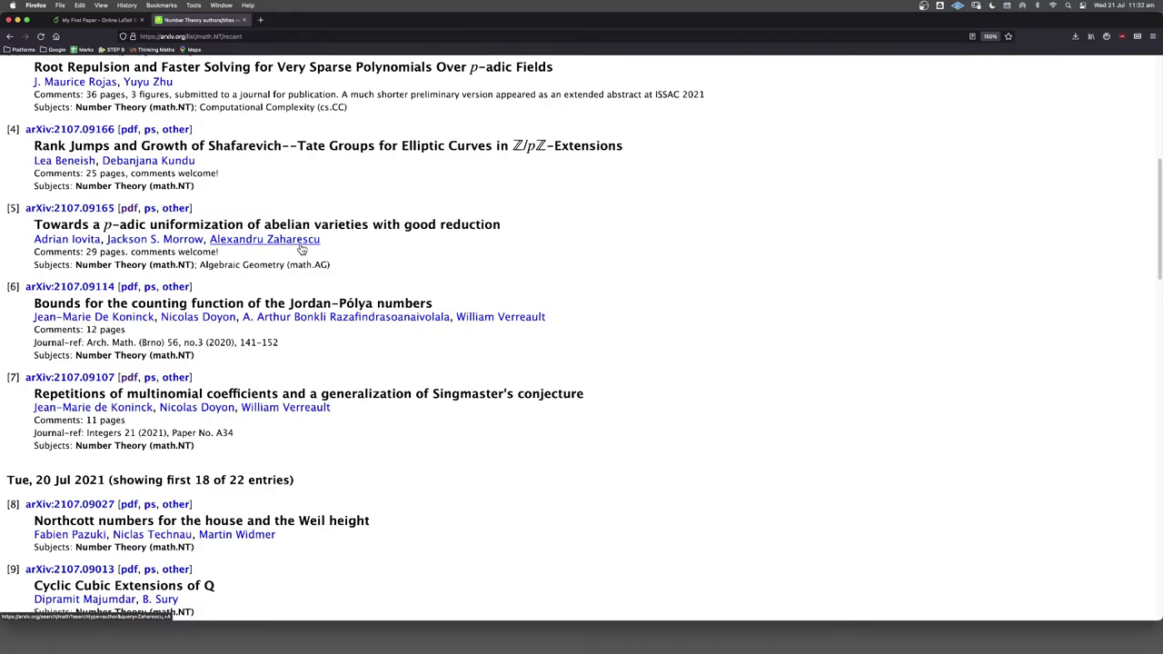
click(80, 20)
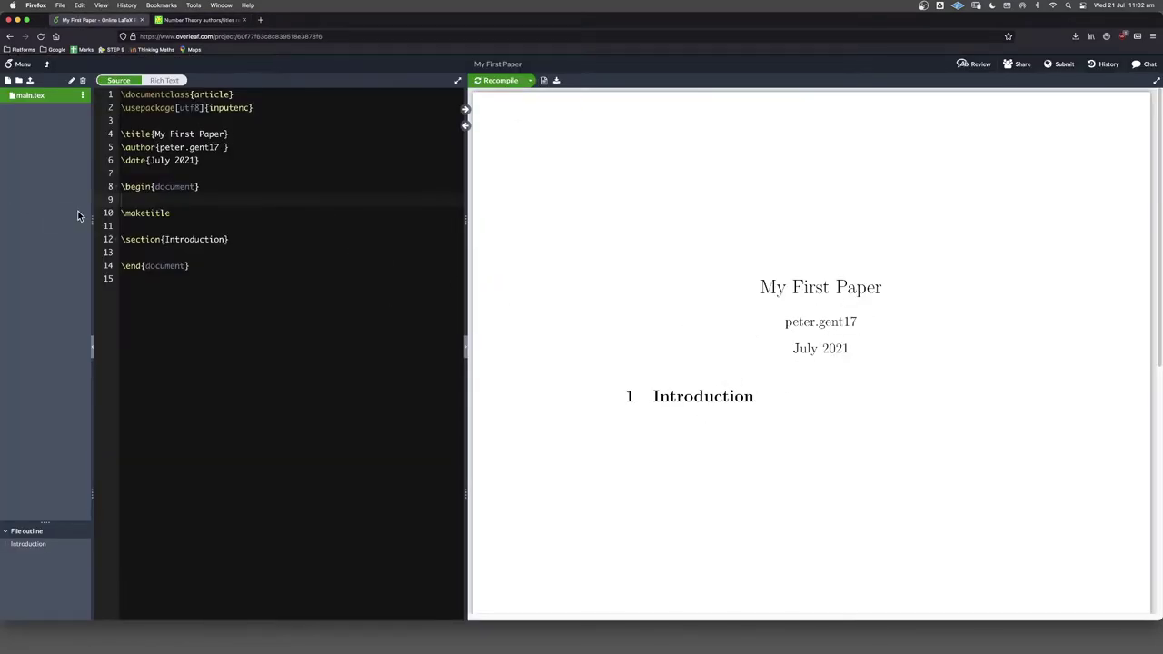
drag(158, 148, 219, 148)
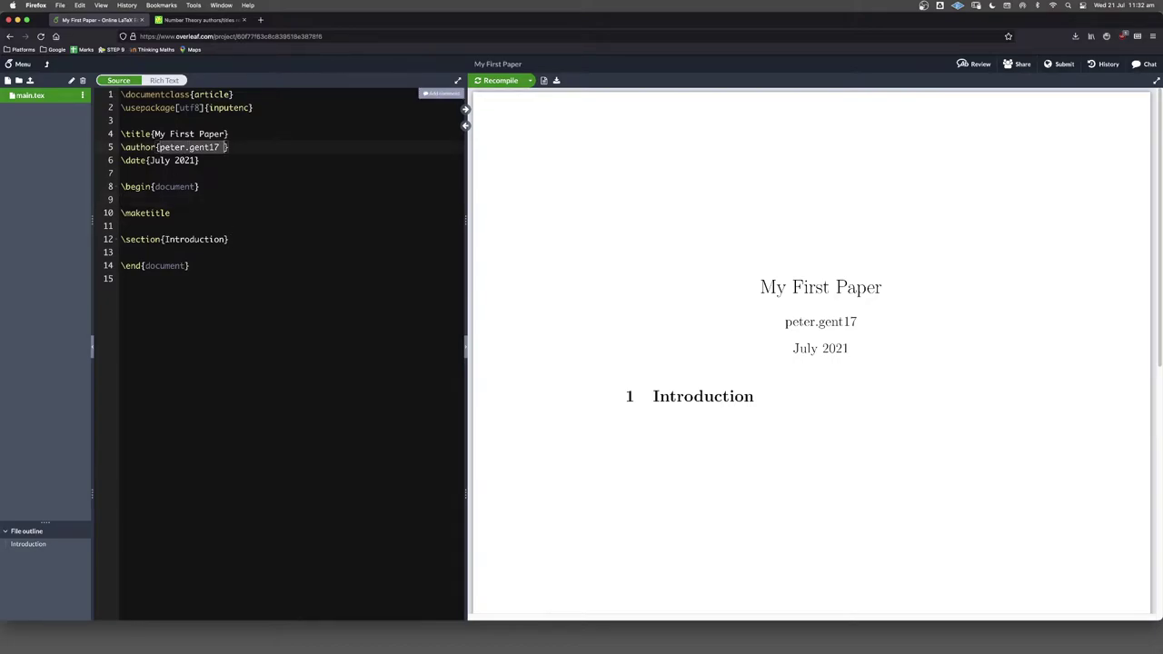
text(Peter Gent)
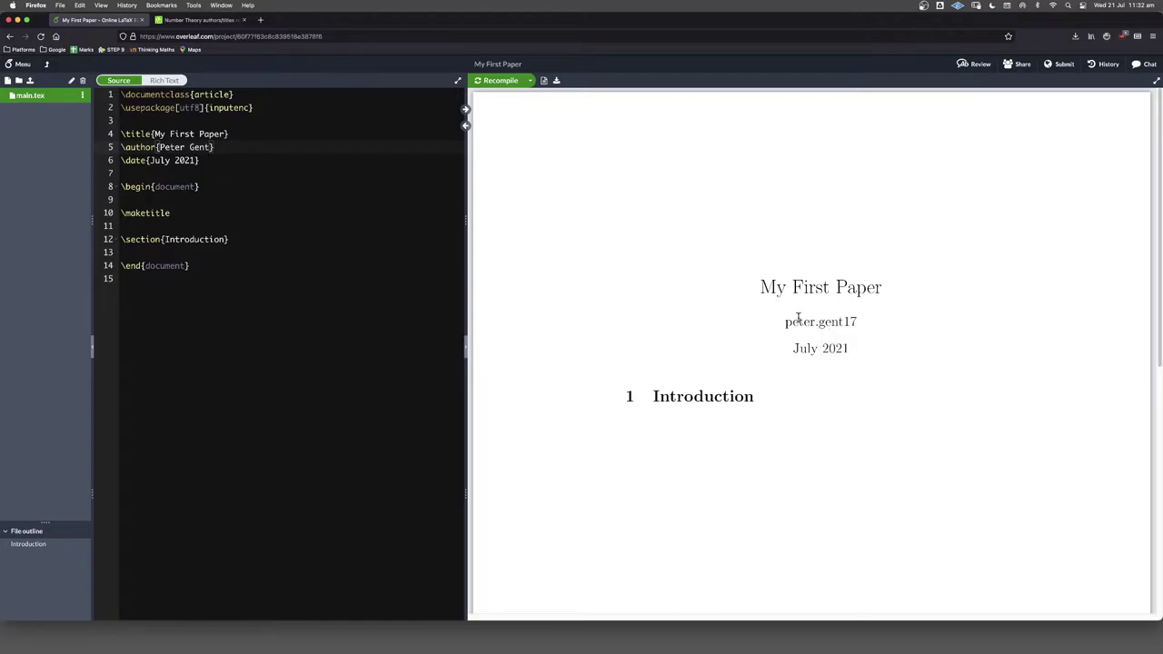
- Recompile the PDF with the new author name and select July 2021 in \date{}
click(502, 81)
click(149, 160)
key(shift+Right)
key(shift+Right)
key(shift+Right)
key(shift+Right)
key(shift+Right)
key(shift+Right)
key(shift+Right)
key(shift+Right)
key(shift+Right)
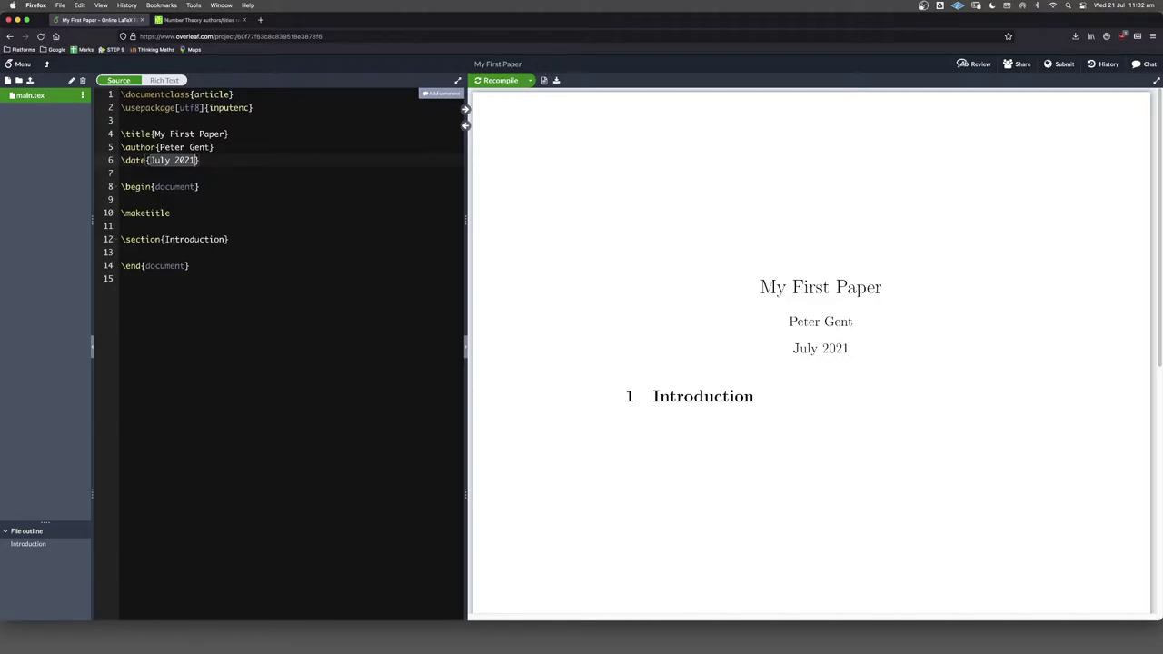
- Change the date to \today and recompile so the PDF shows July 21, 2021
text(\date{\)
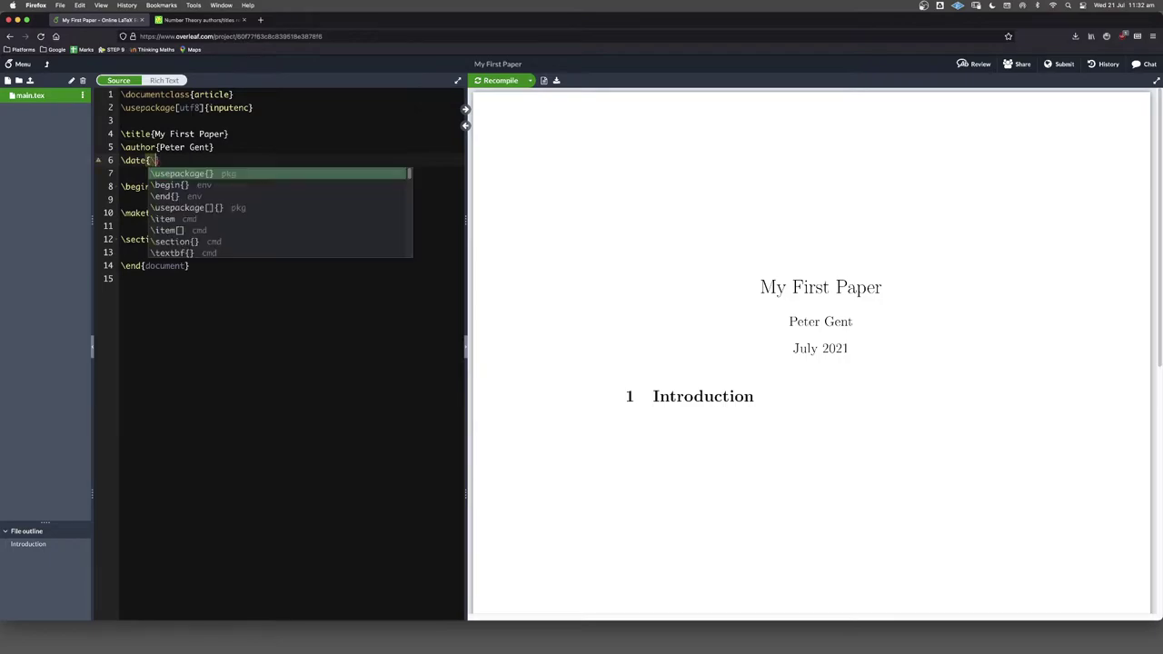
text(today)
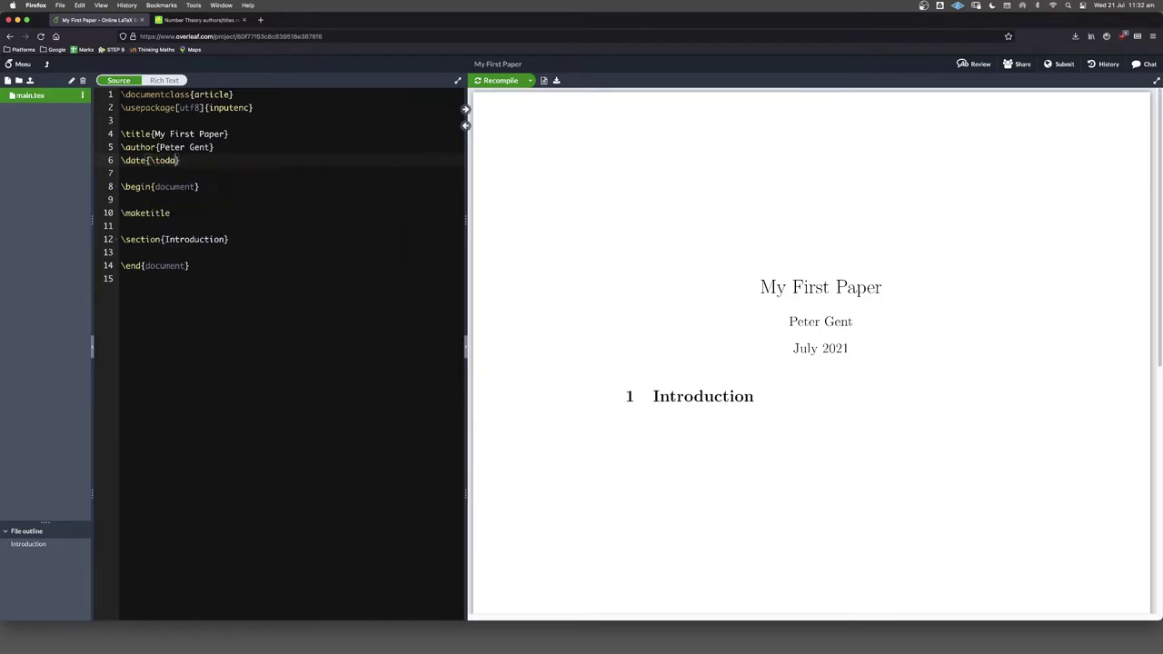
click(499, 81)
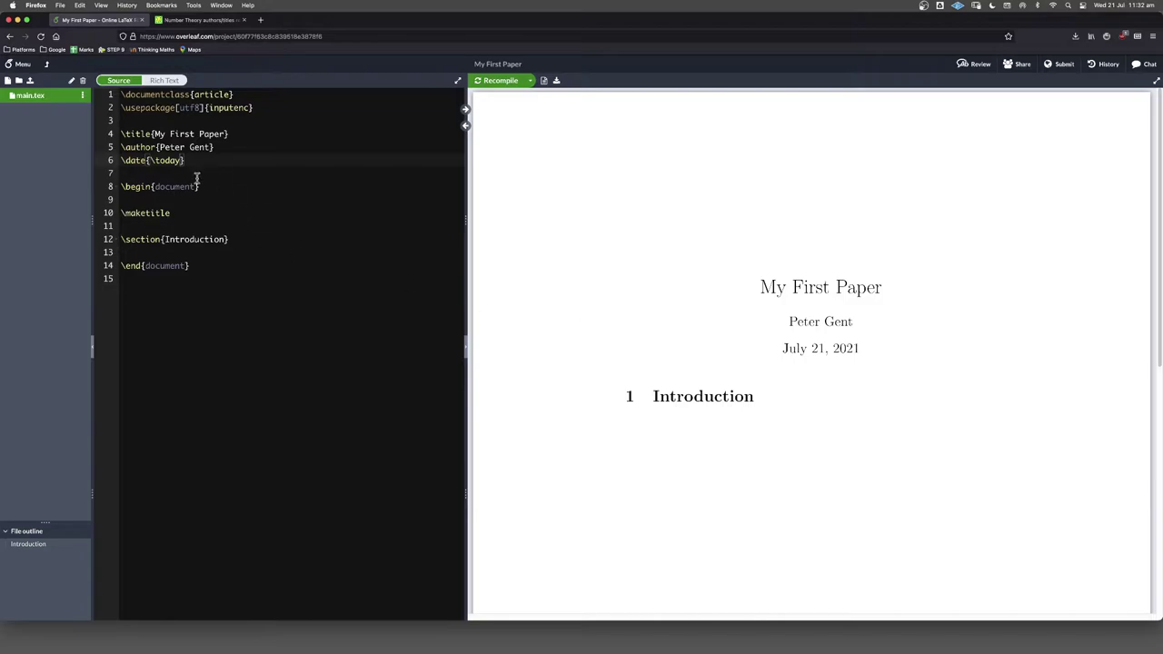
click(243, 239)
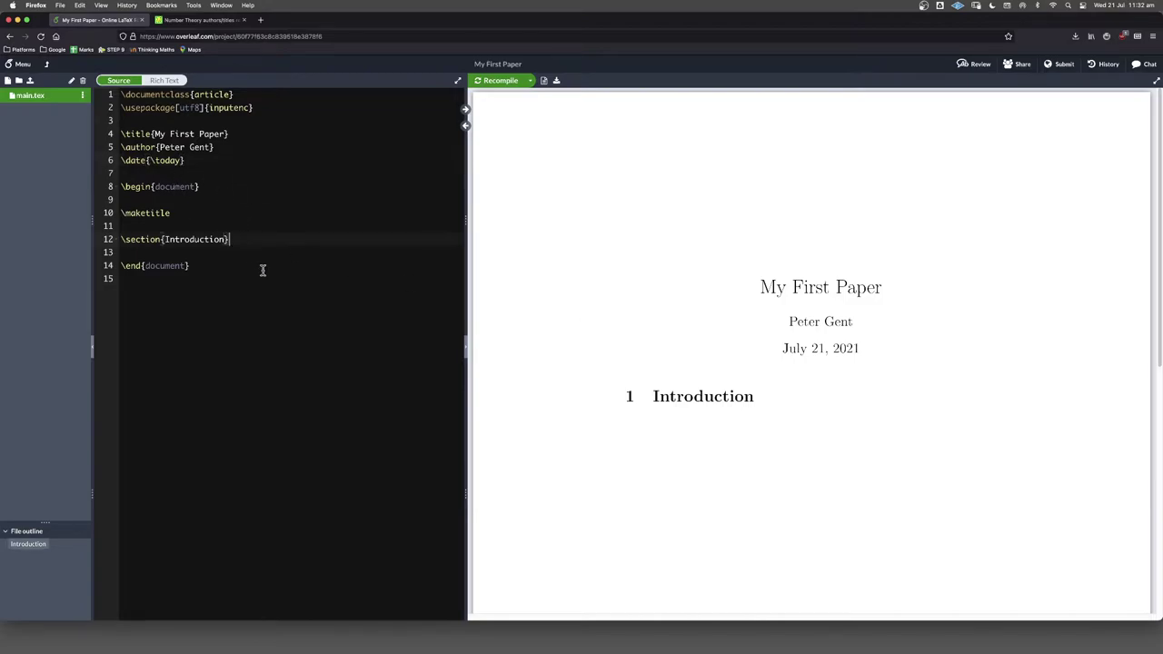
- Duplicate the \section{Introduction} line three times, separated by blank lines
key(alt+shift+Left)
key(alt+shift+Left)
key(alt+shift+Left)
key(alt+shift+Left)
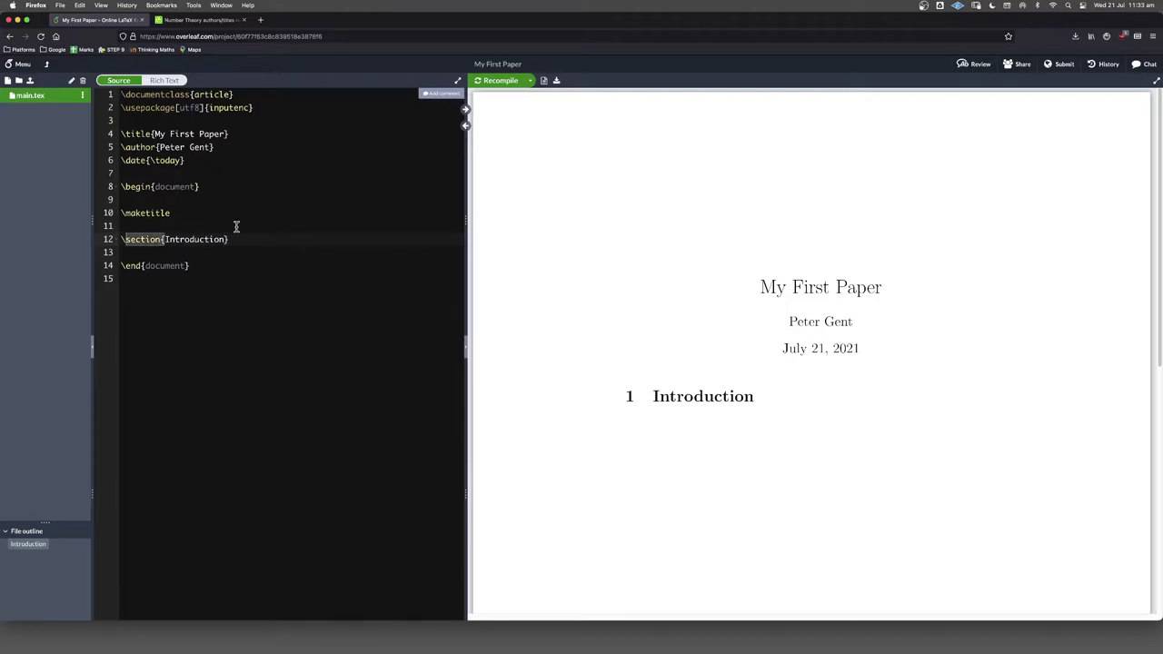
drag(239, 239, 118, 240)
key(super+c)
key(Right)
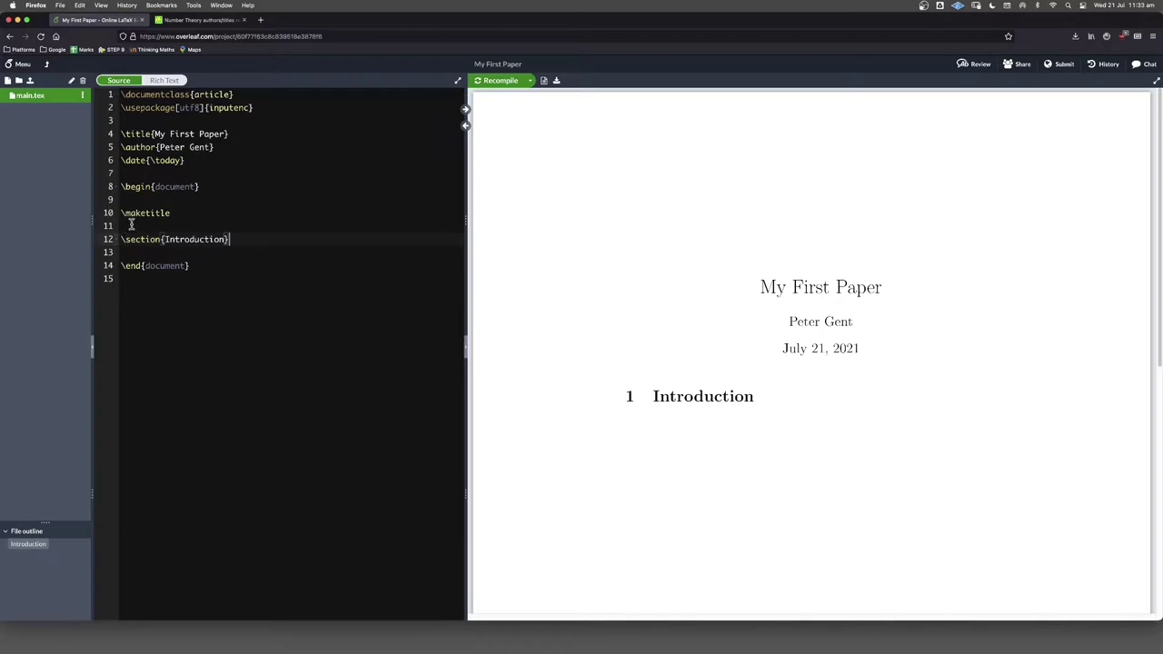
key(Return)
key(Return)
key(super+v)
key(Return)
key(Return)
key(super+v)
key(Return)
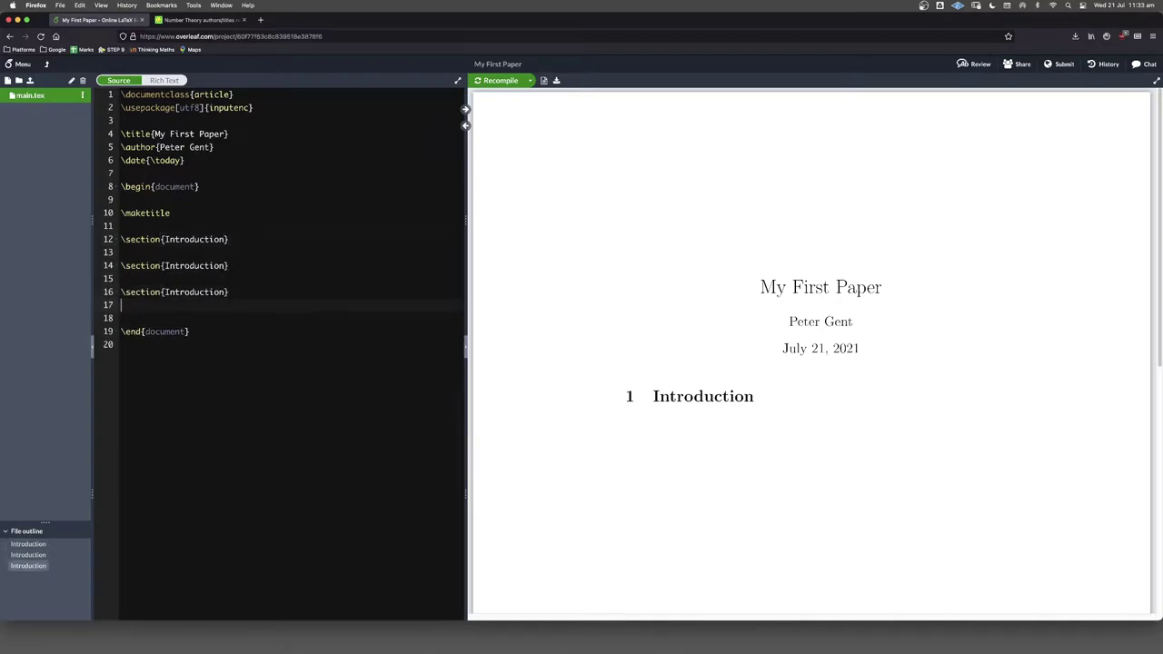
key(Return)
key(super+v)
- Retitle the copies The Next Section, A Nice Section and A Not-Nice Section
click(189, 265)
double_click(189, 266)
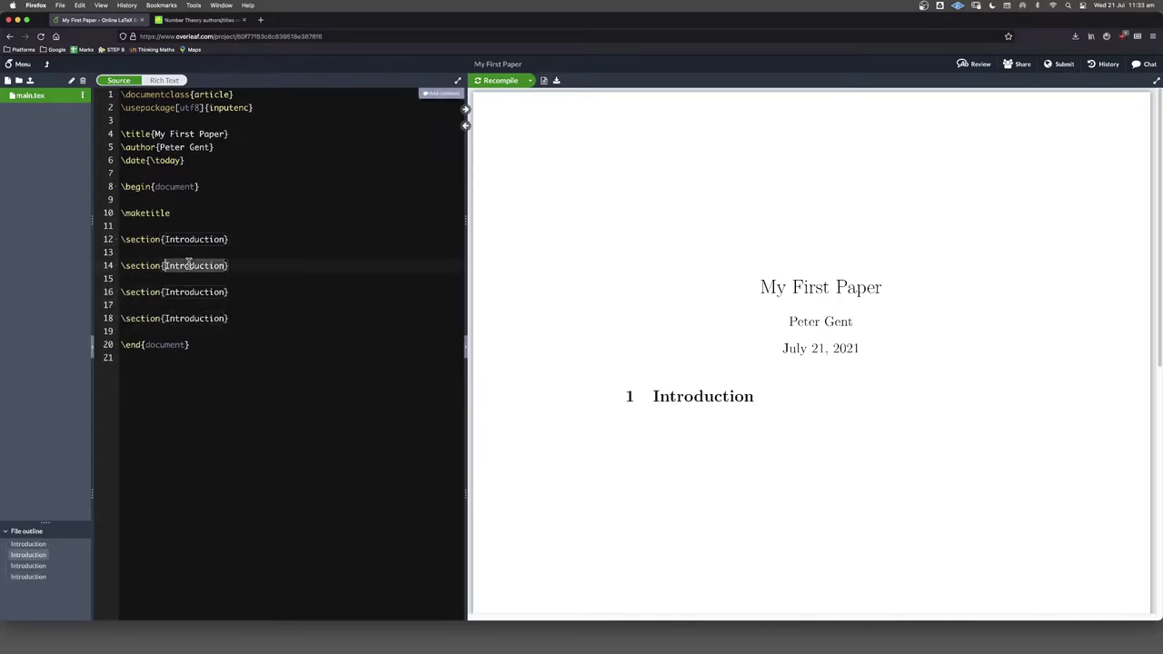
text(The Ne)
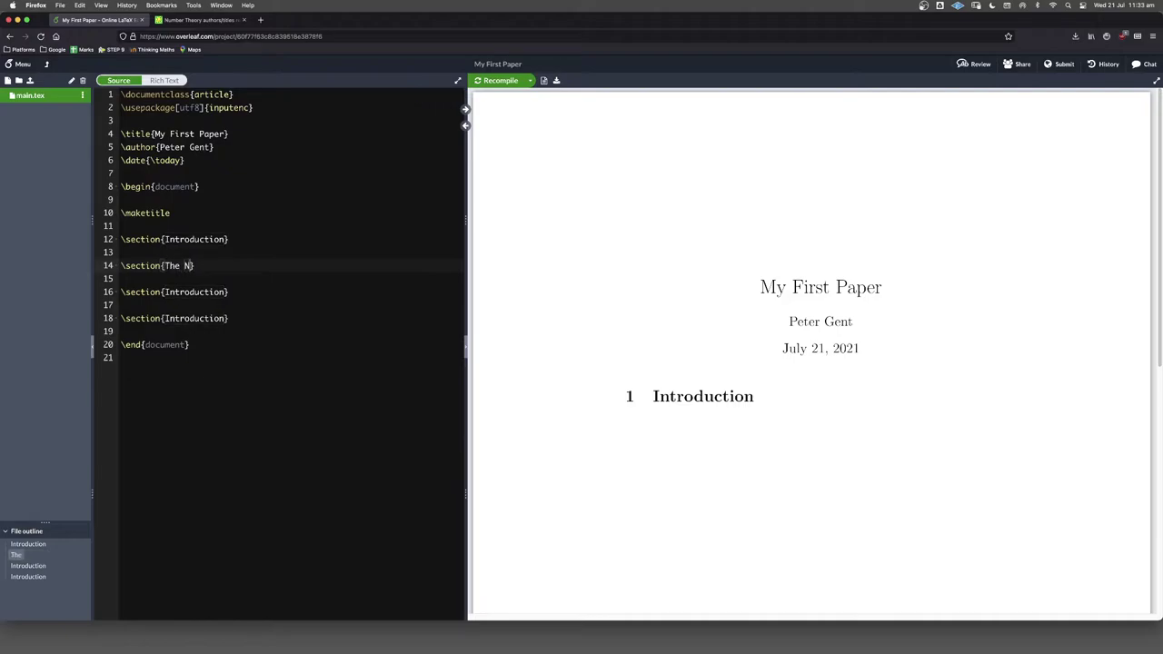
text(xt Section)
double_click(194, 291)
text(A Nice Sect)
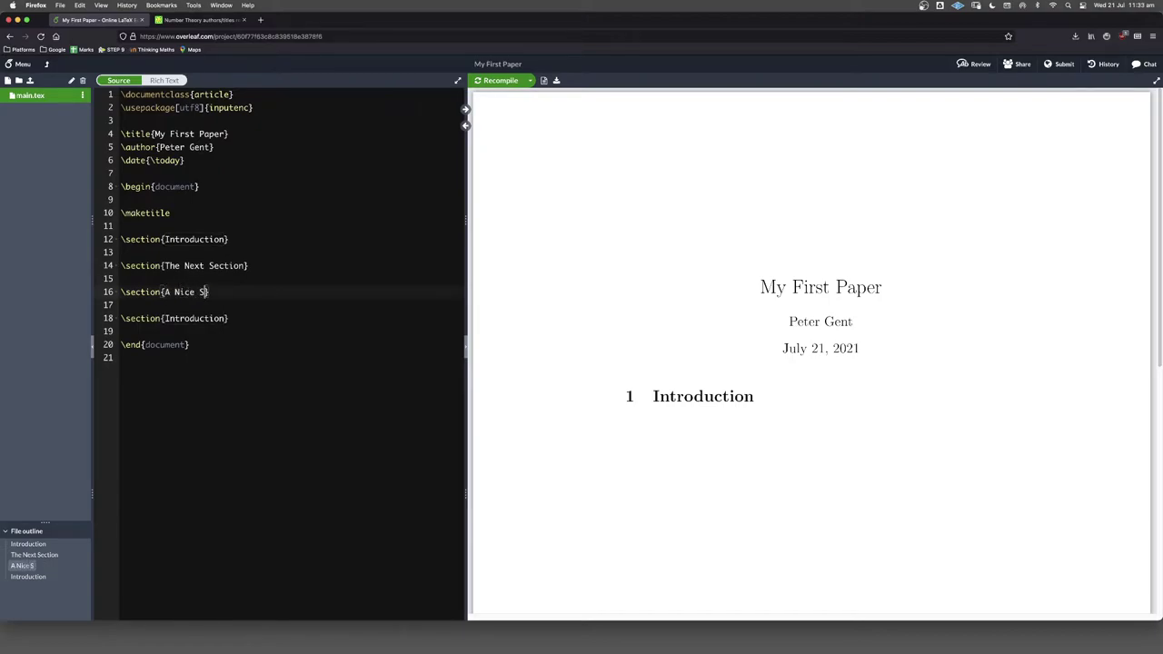
text(ion)
double_click(206, 318)
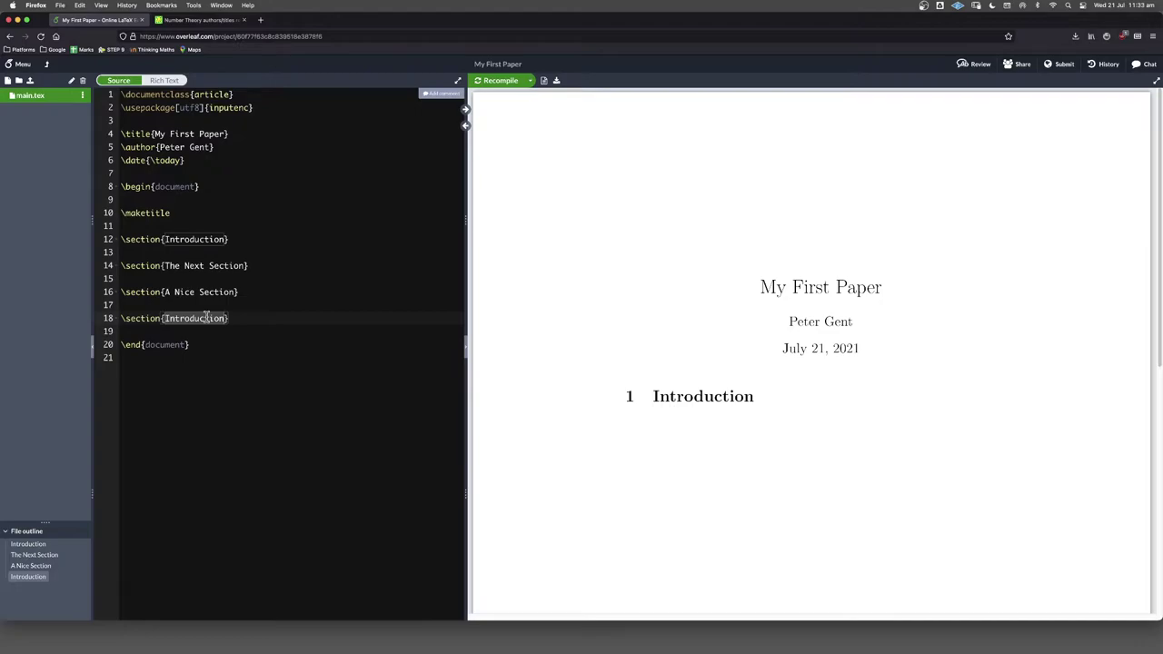
text(A Not-)
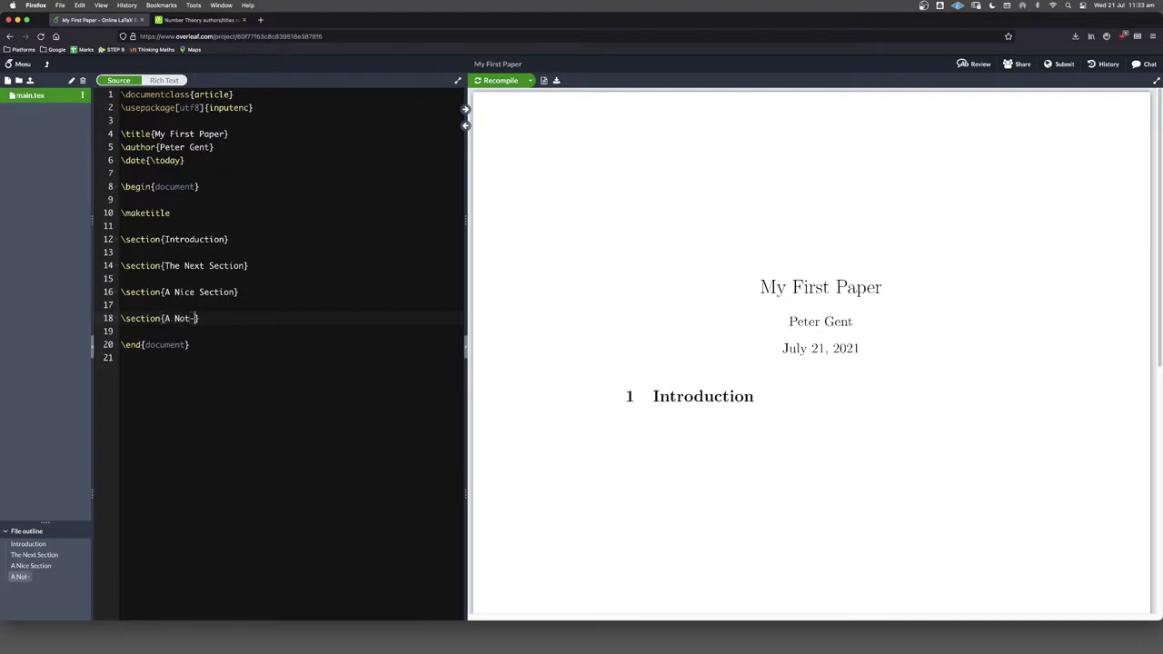
text(No)
key(BackSpace)
text(ice Section)
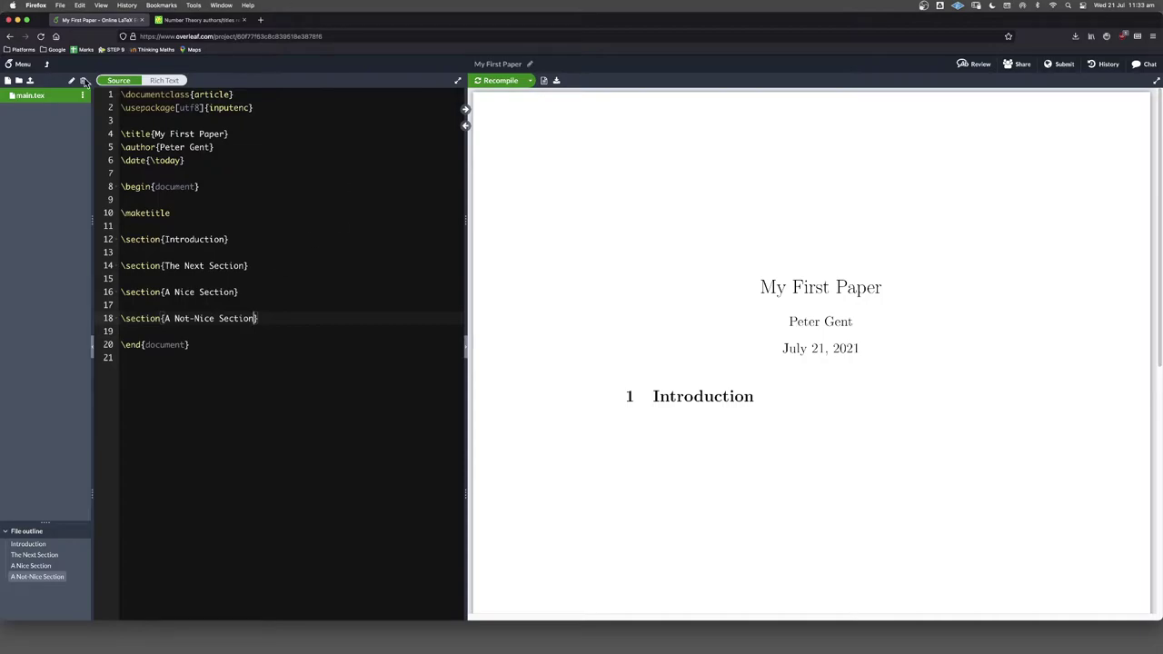
- Recompile and check the PDF shows Introduction, The Next Section, A Nice Section, A Not-Nice Section
click(514, 81)
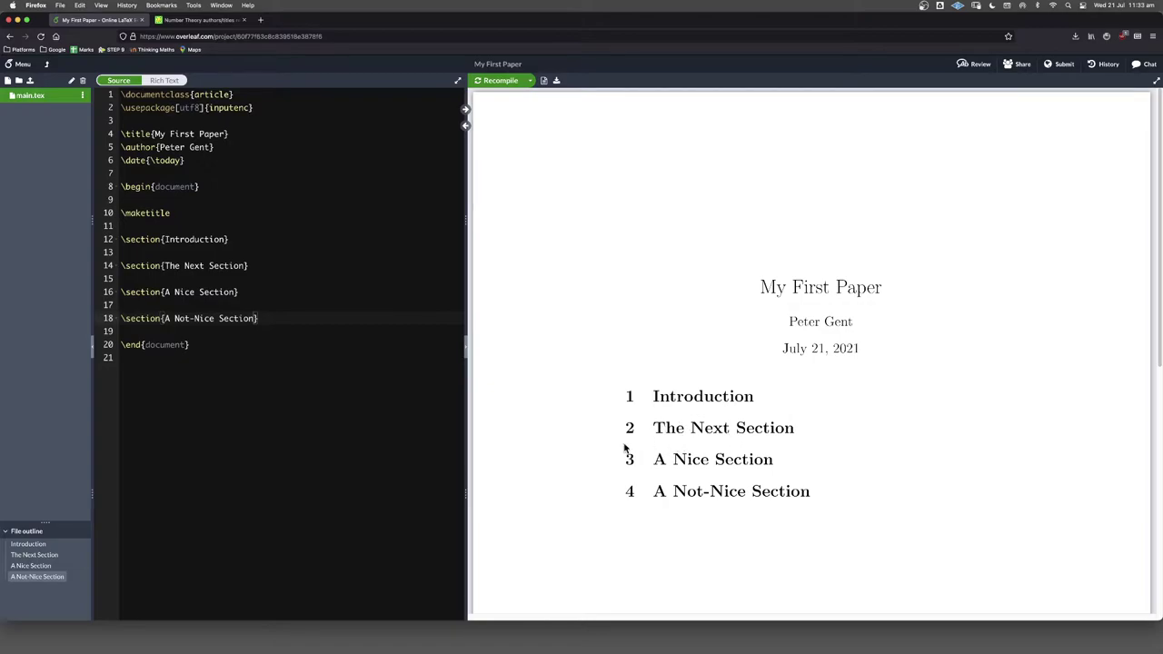
click(159, 305)
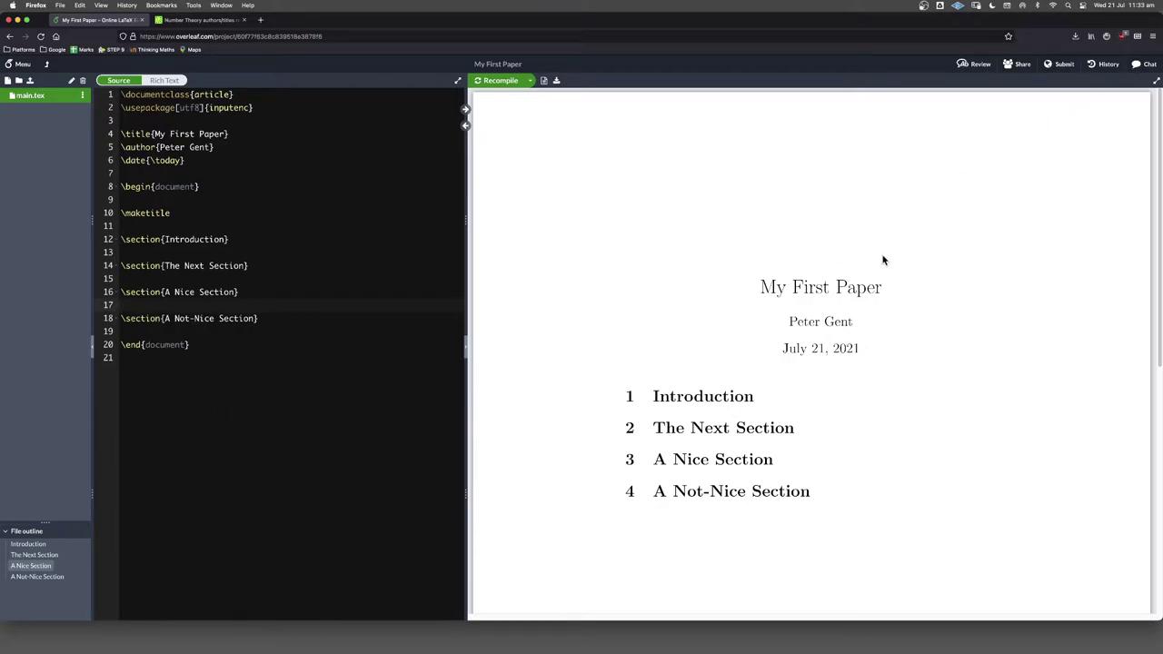
- Replace 'article' with 'amsart' in \documentclass on line 1 and recompile the PDF
click(214, 94)
drag(242, 94, 116, 93)
double_click(209, 94)
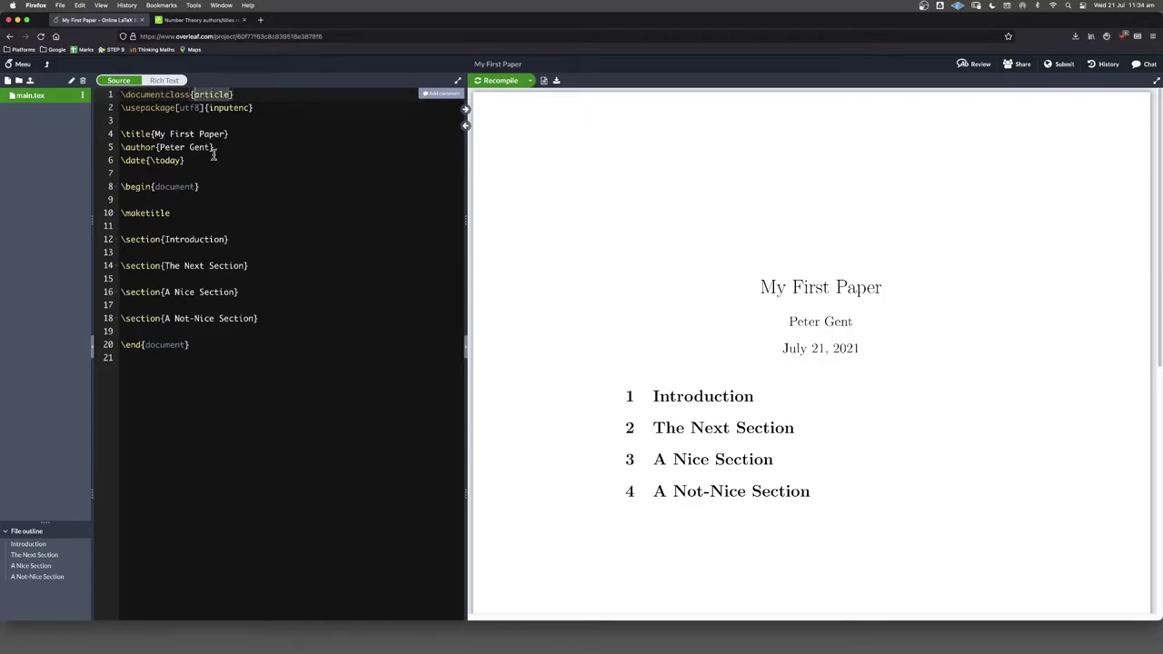
text(amsart)
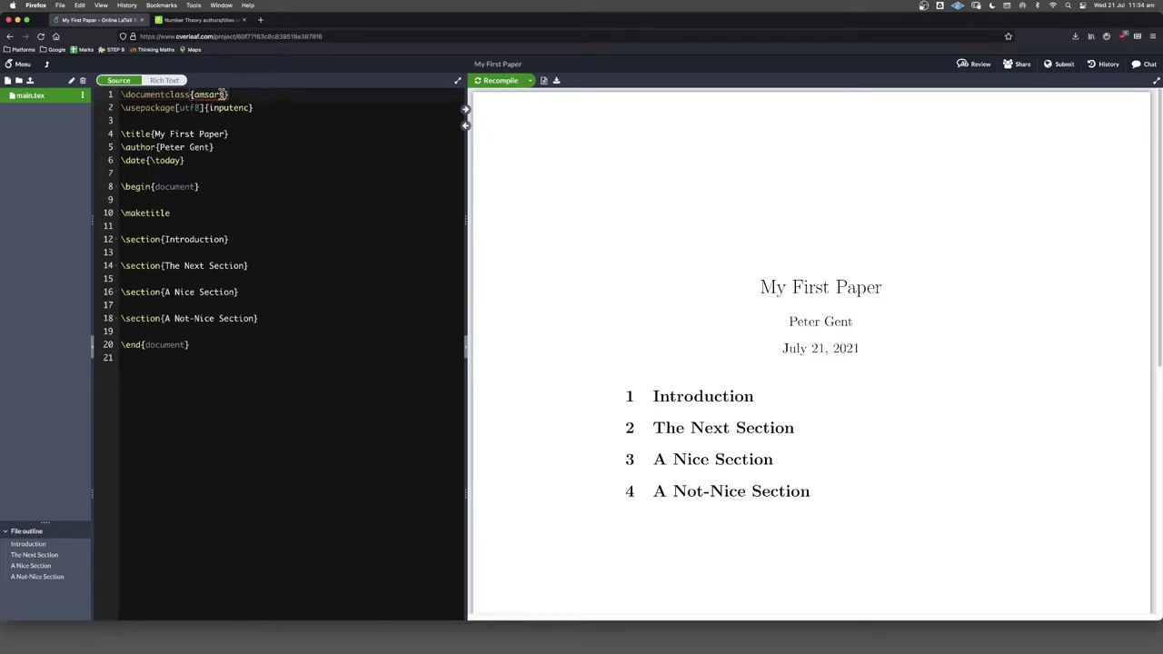
click(496, 82)
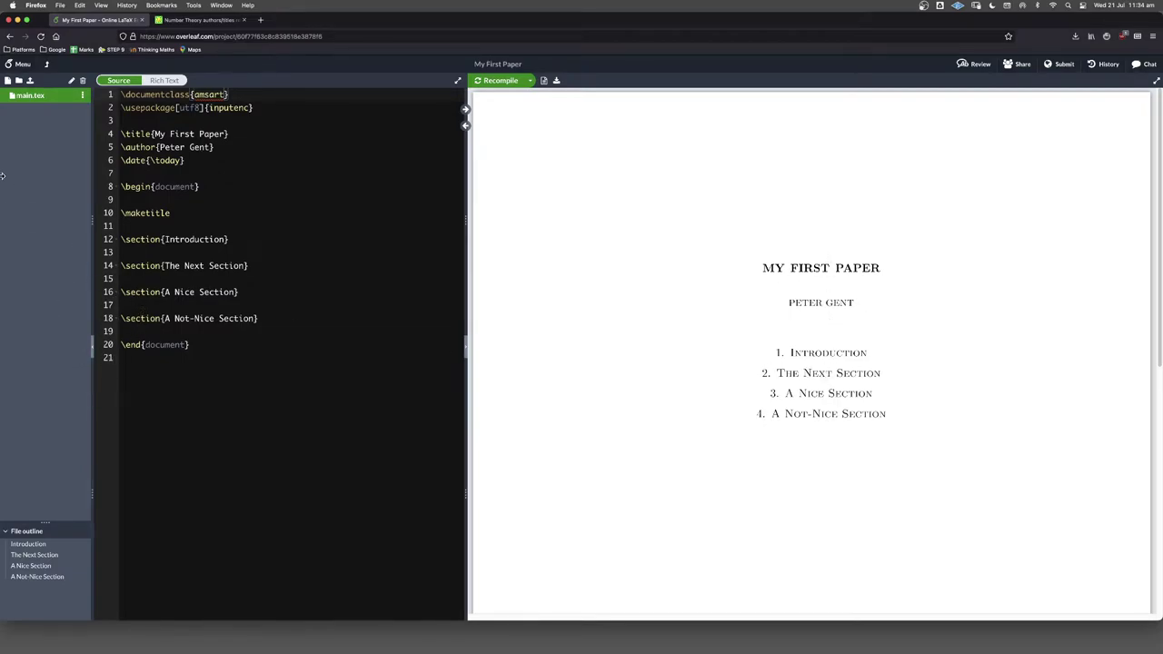
click(146, 252)
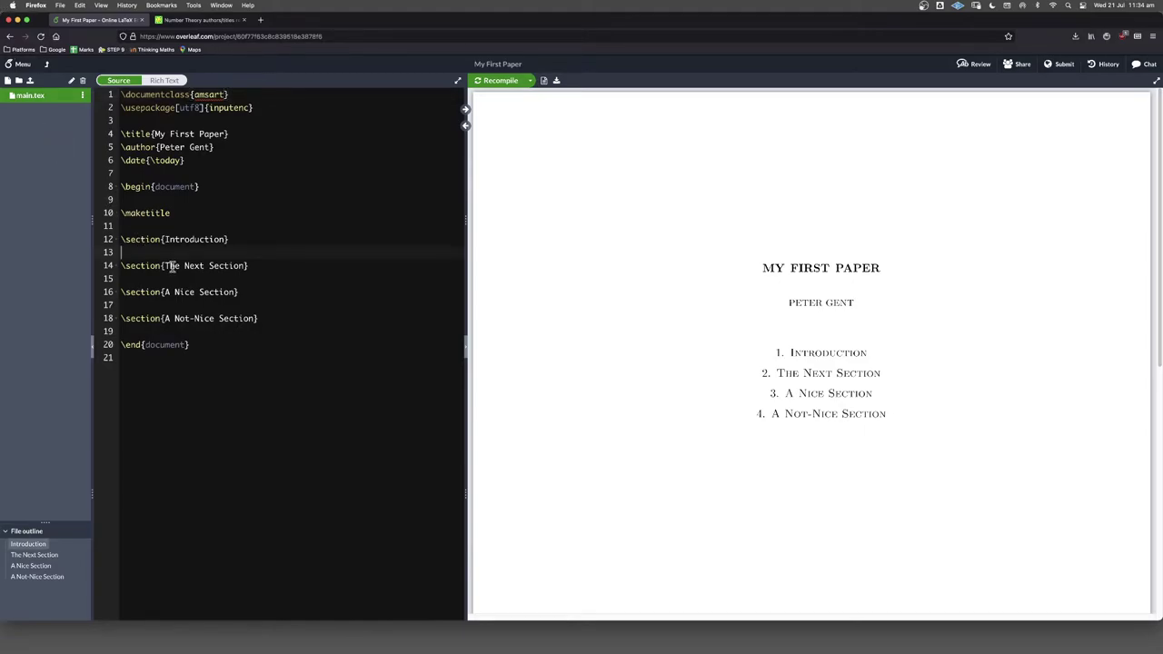
- Add blank lines under \section{Introduction} and open a new line in the preamble
key(Return)
key(Return)
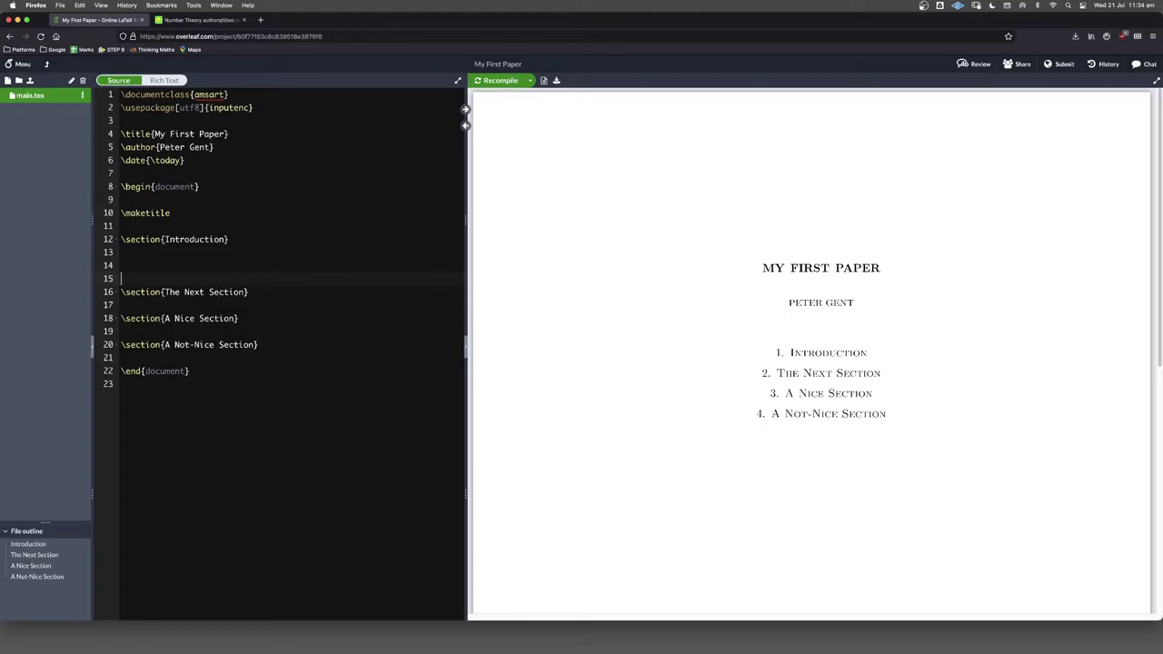
key(Up)
click(173, 119)
key(Return)
key(Return)
key(Return)
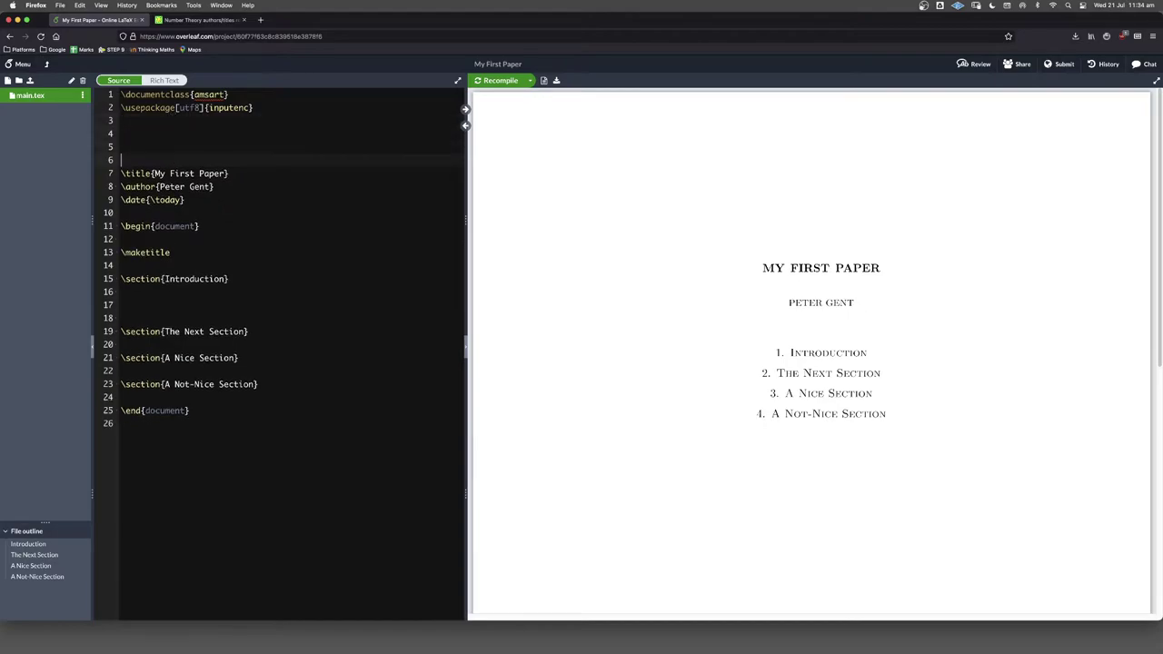
key(BackSpace)
- Add \usepackage{kantlipsum} to the preamble via autocomplete and recompile
text(\usepa)
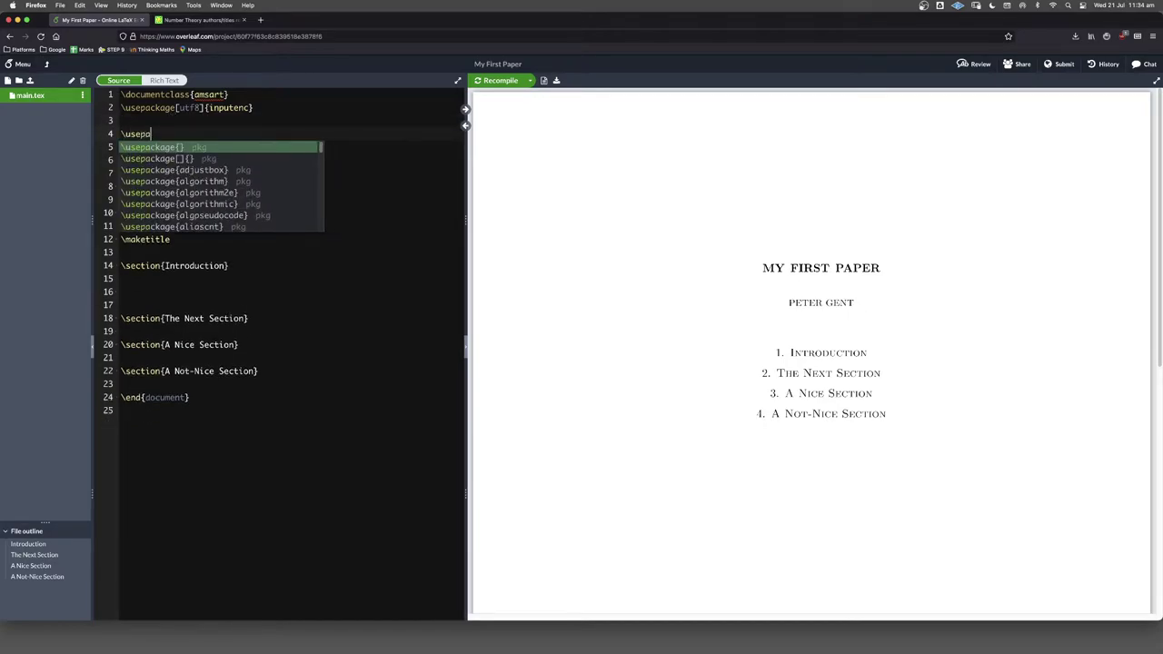
key(Return)
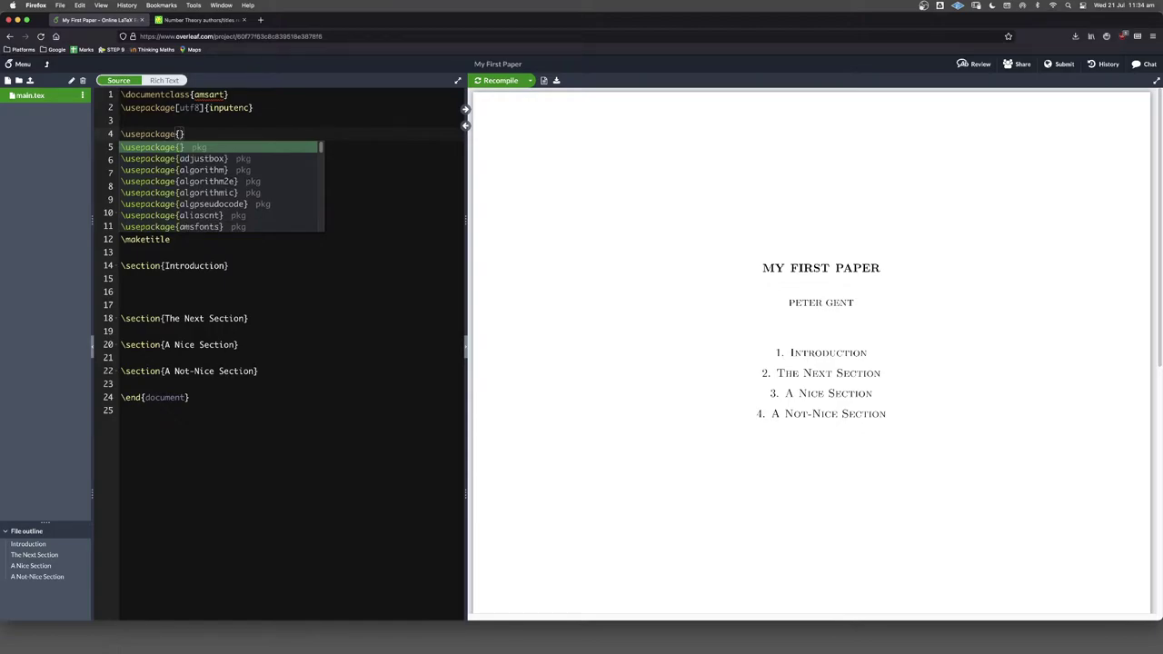
text(kantlip)
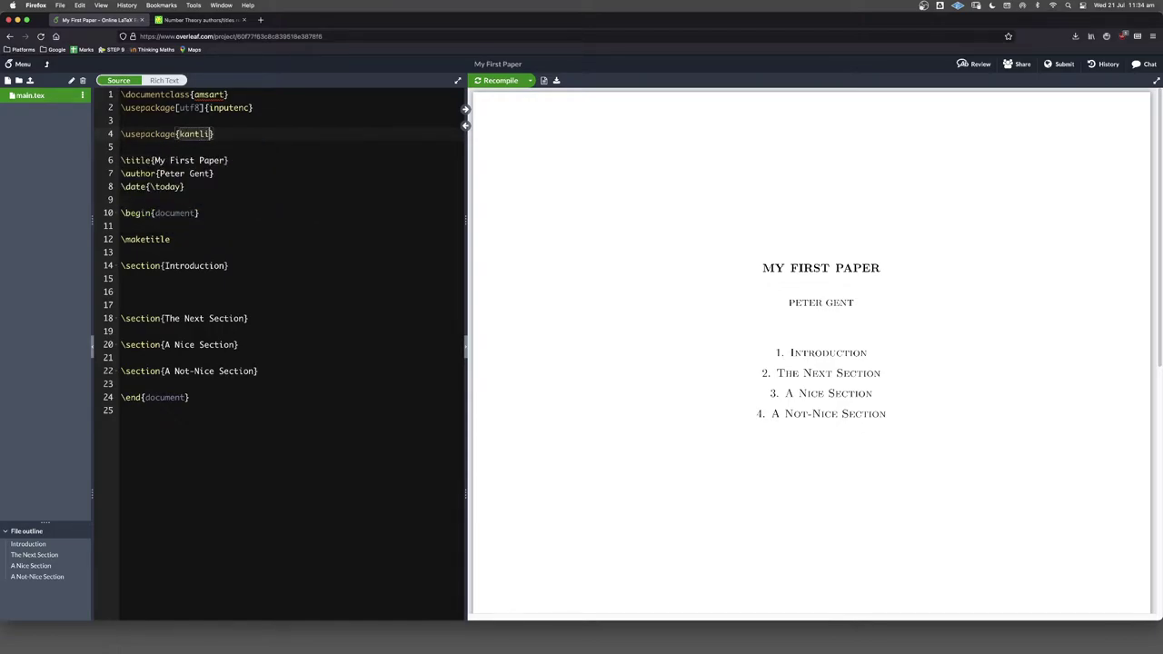
text(sum)
double_click(195, 135)
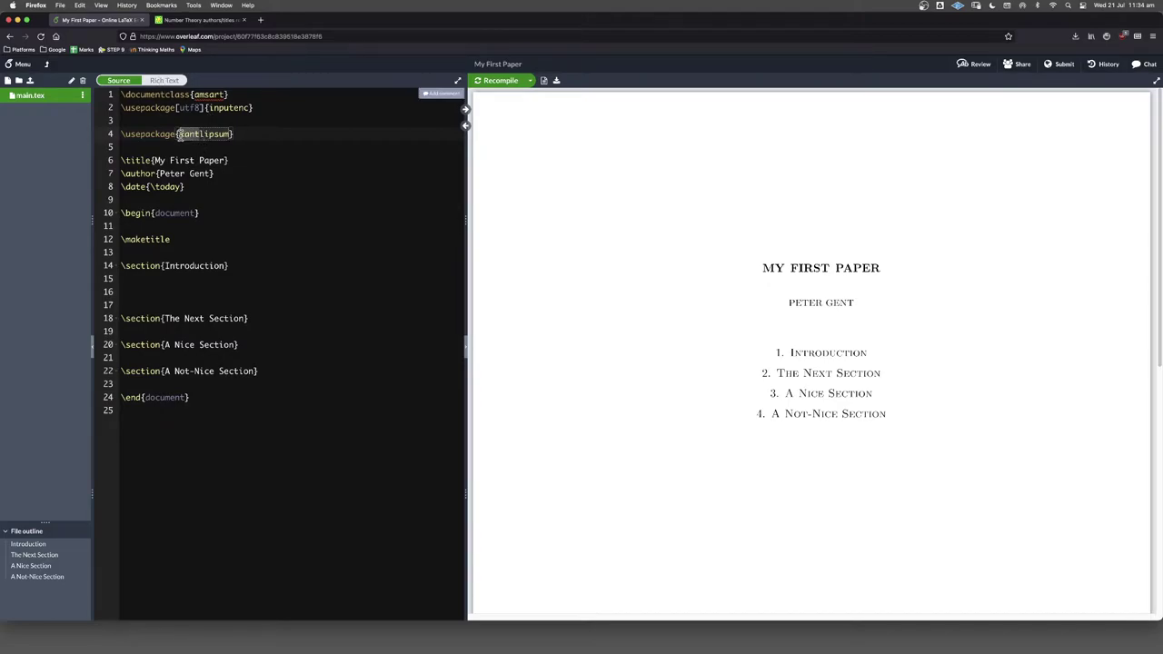
drag(199, 134, 234, 134)
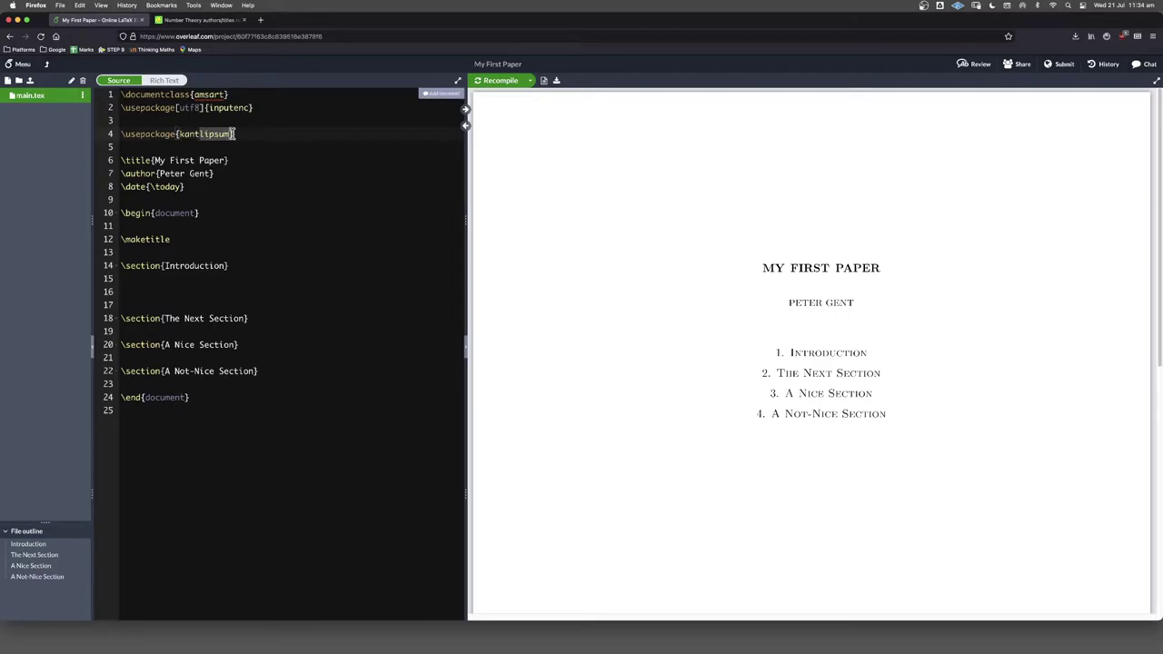
click(310, 201)
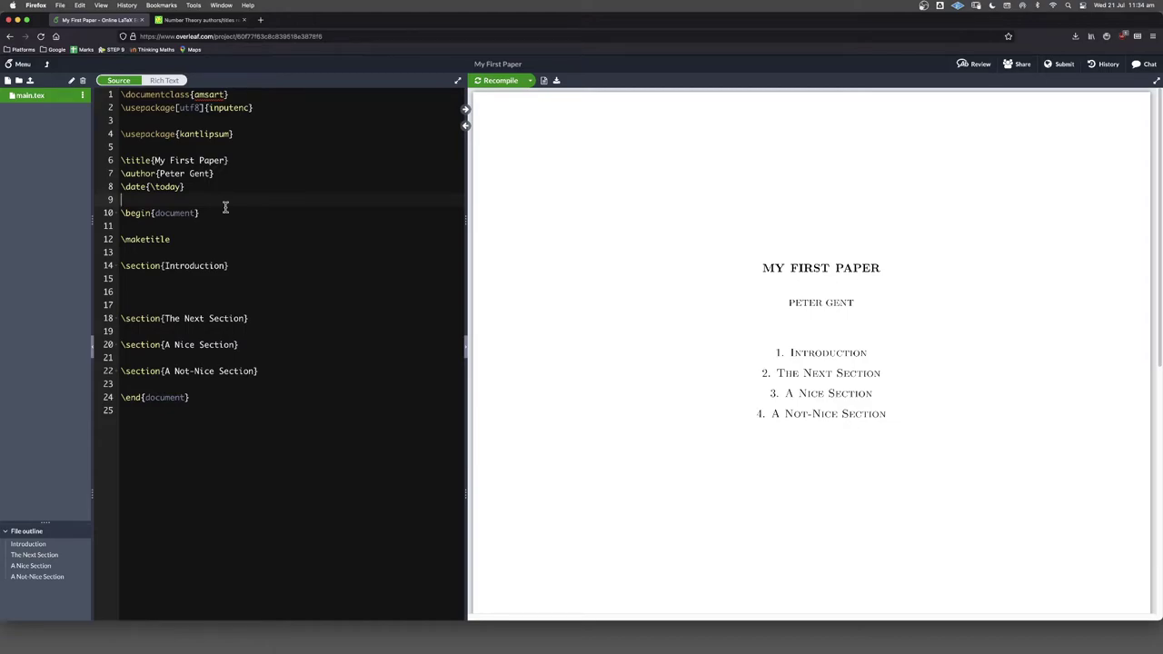
click(502, 83)
- Type \kant[1-2] under the Introduction heading and recompile to show two filler paragraphs
click(158, 291)
text(\ka)
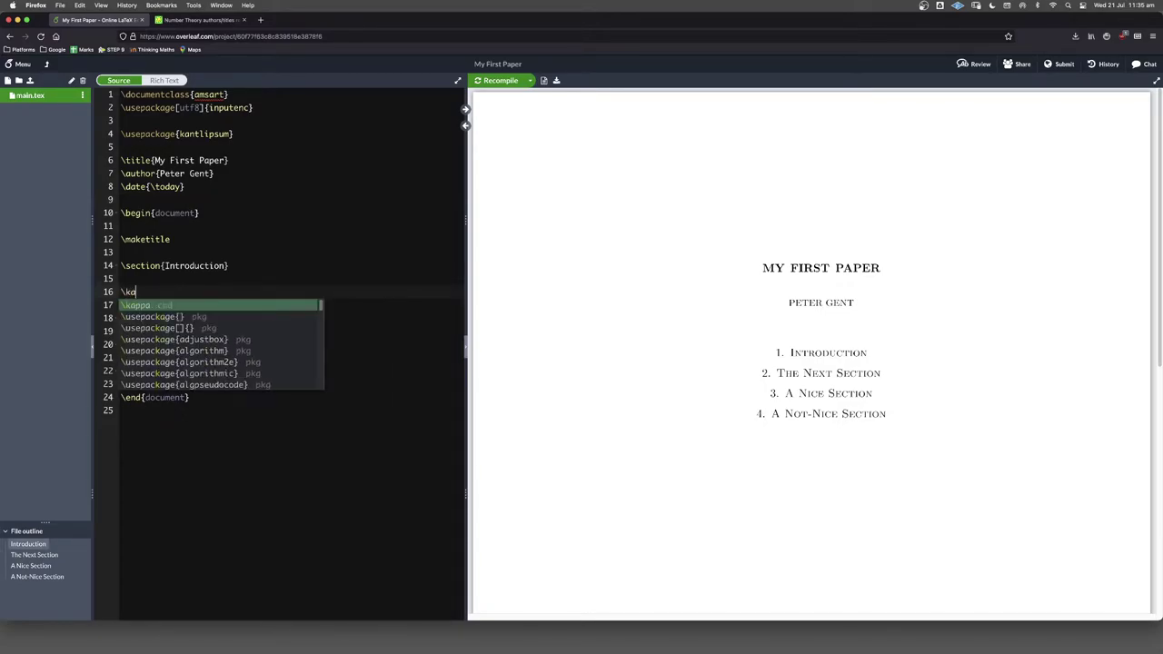
text(nt[)
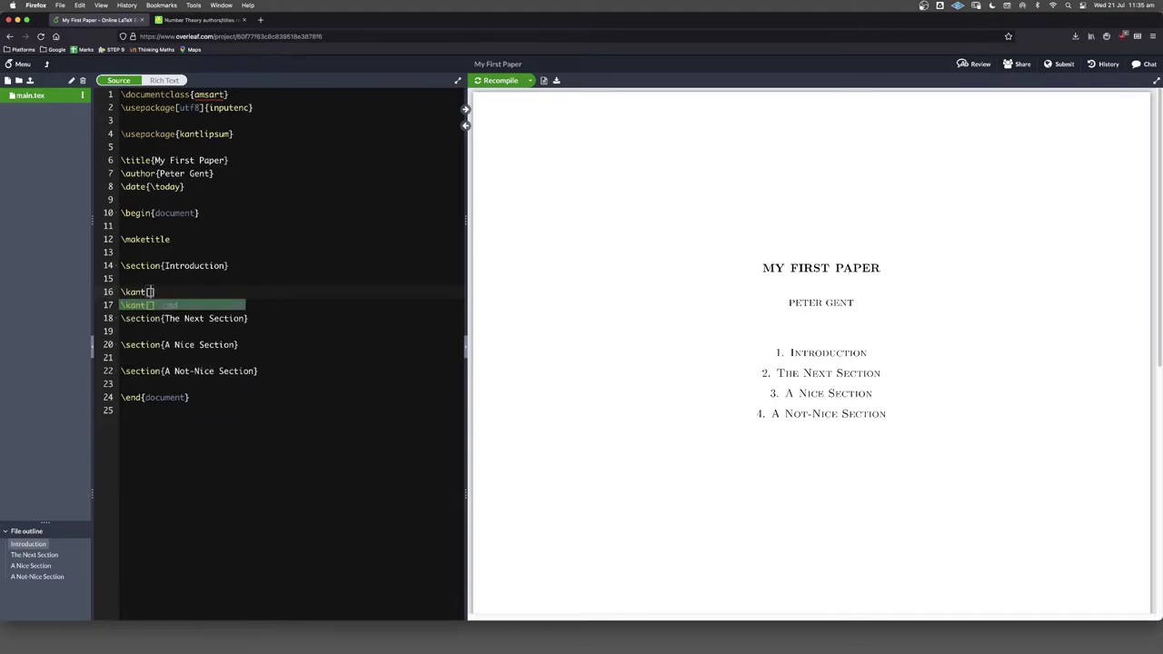
text(1-2)
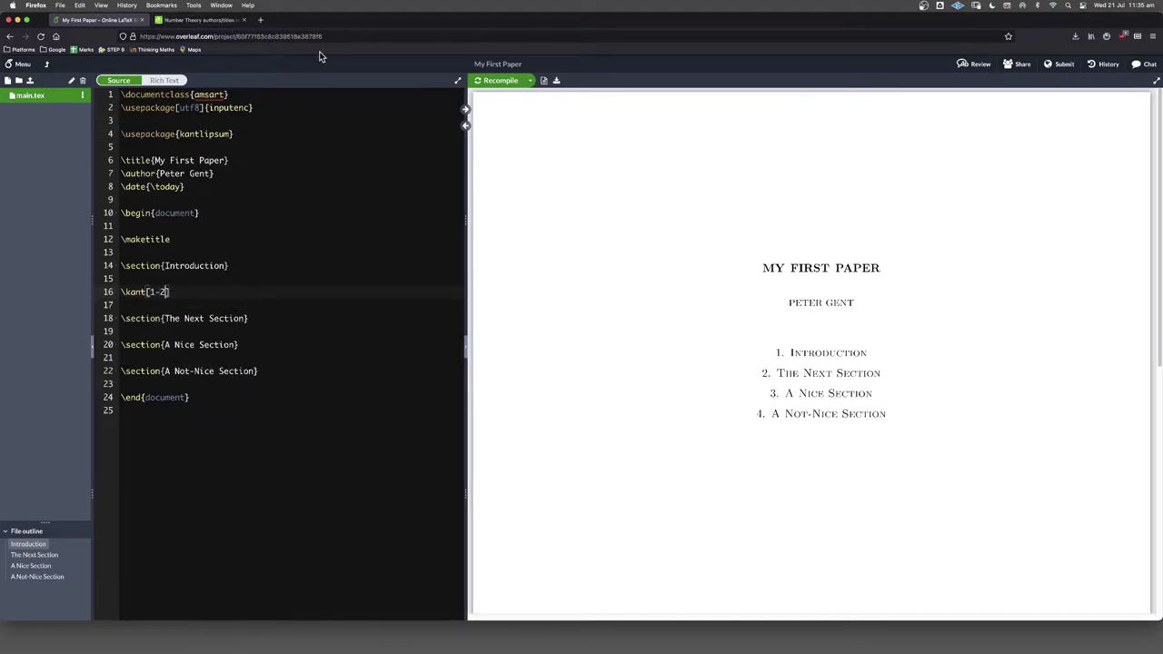
click(497, 83)
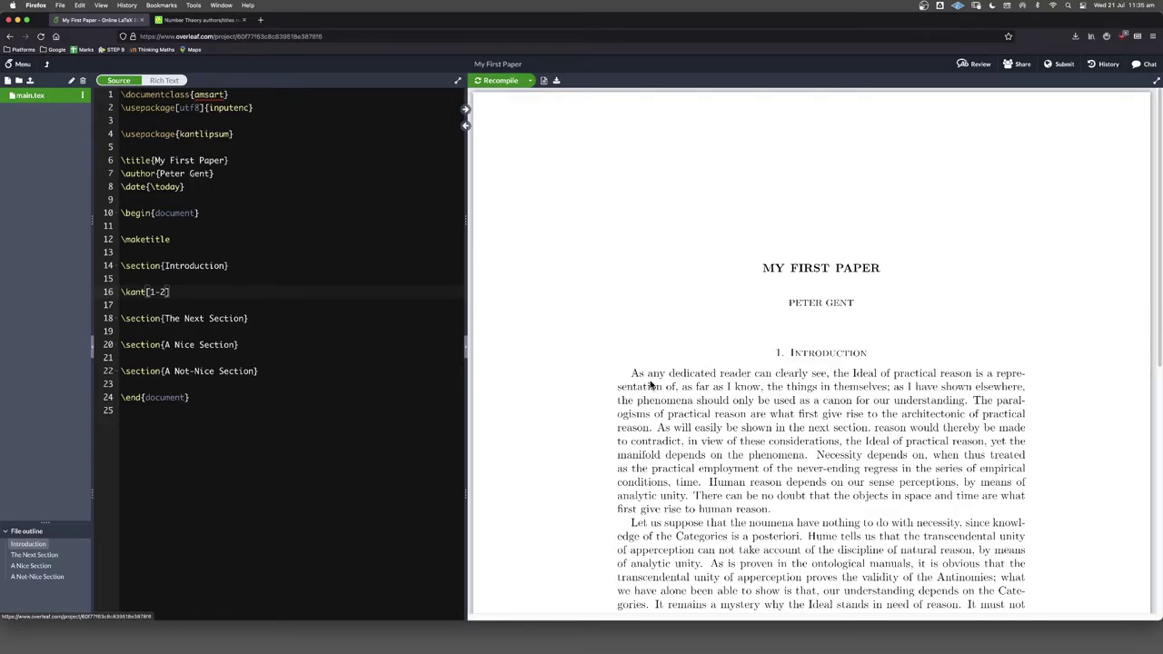
scroll(636, 381, down, 2)
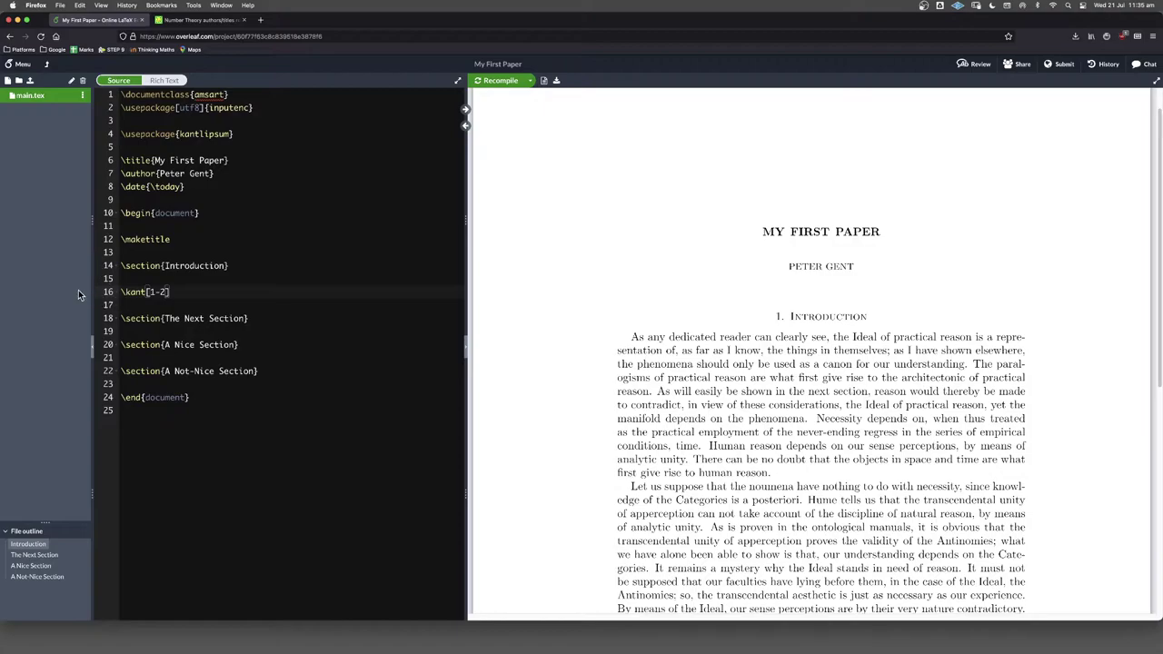
scroll(611, 442, down, 3)
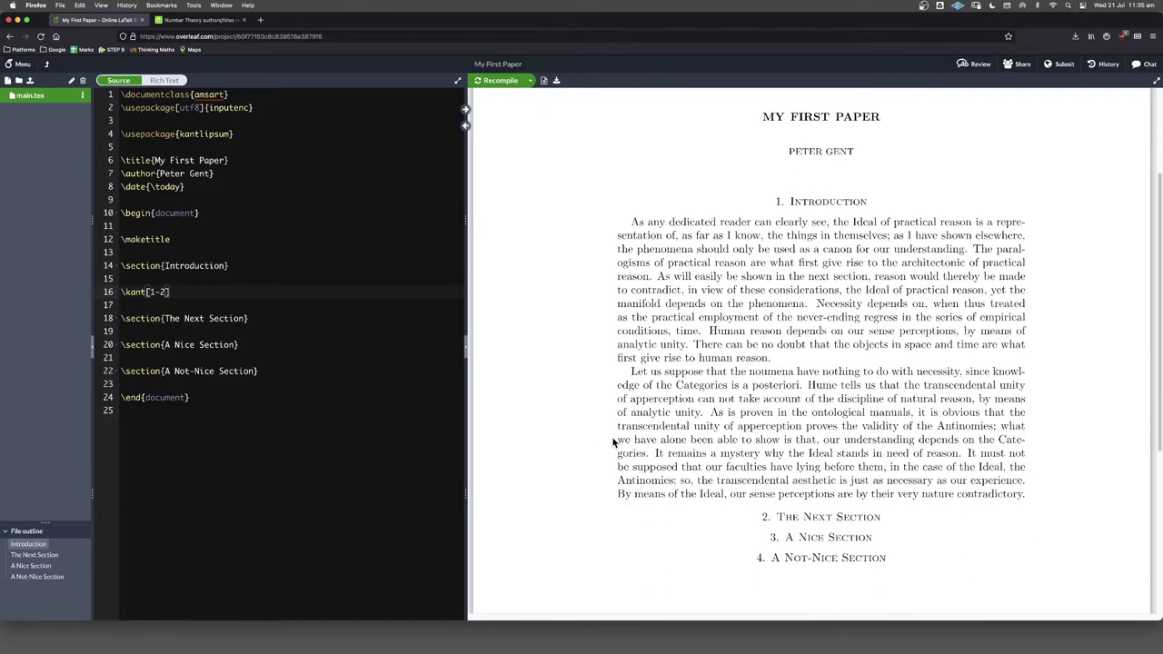
scroll(612, 443, up, 1)
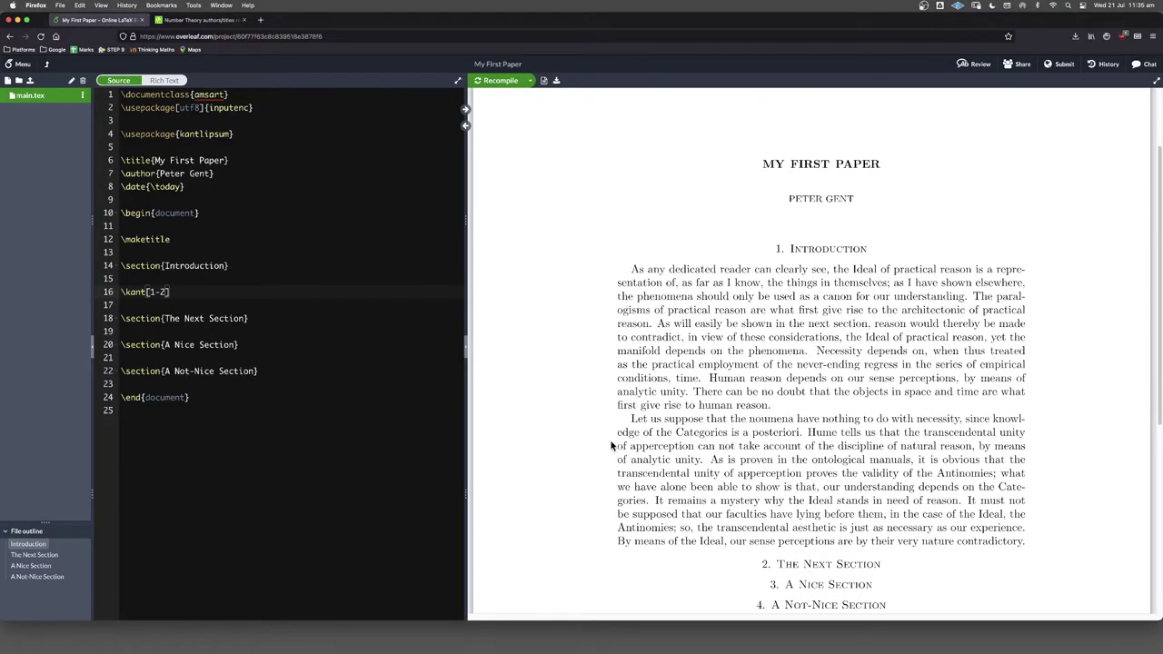
click(138, 335)
key(Return)
key(Return)
key(Up)
text(\ka)
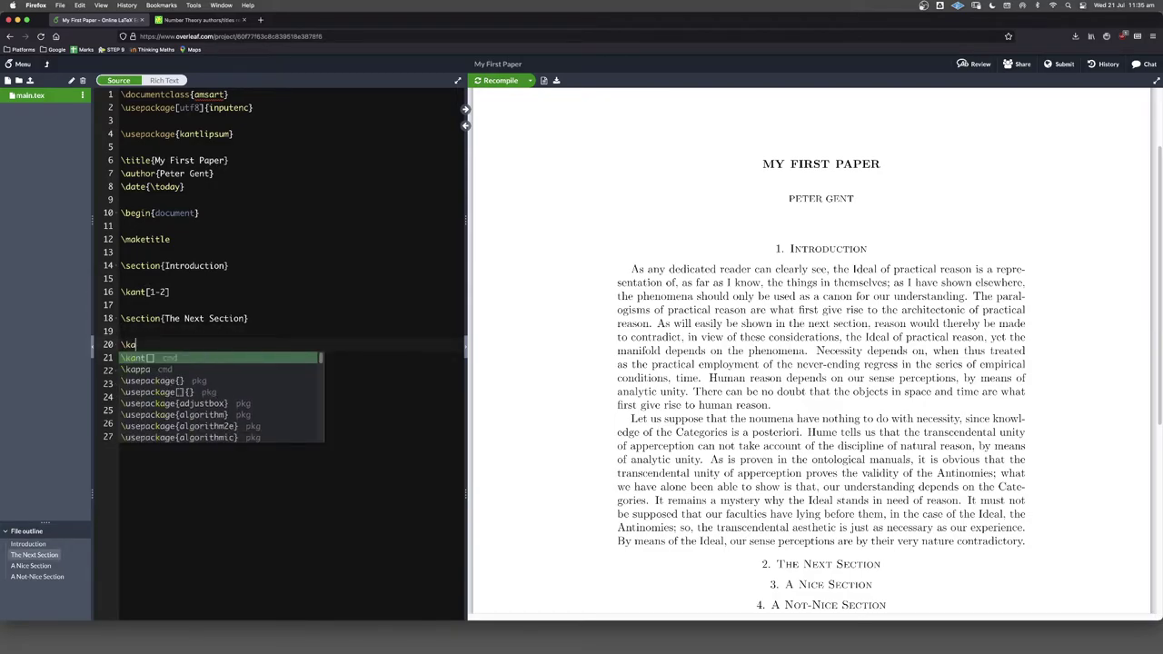
text(nt[)
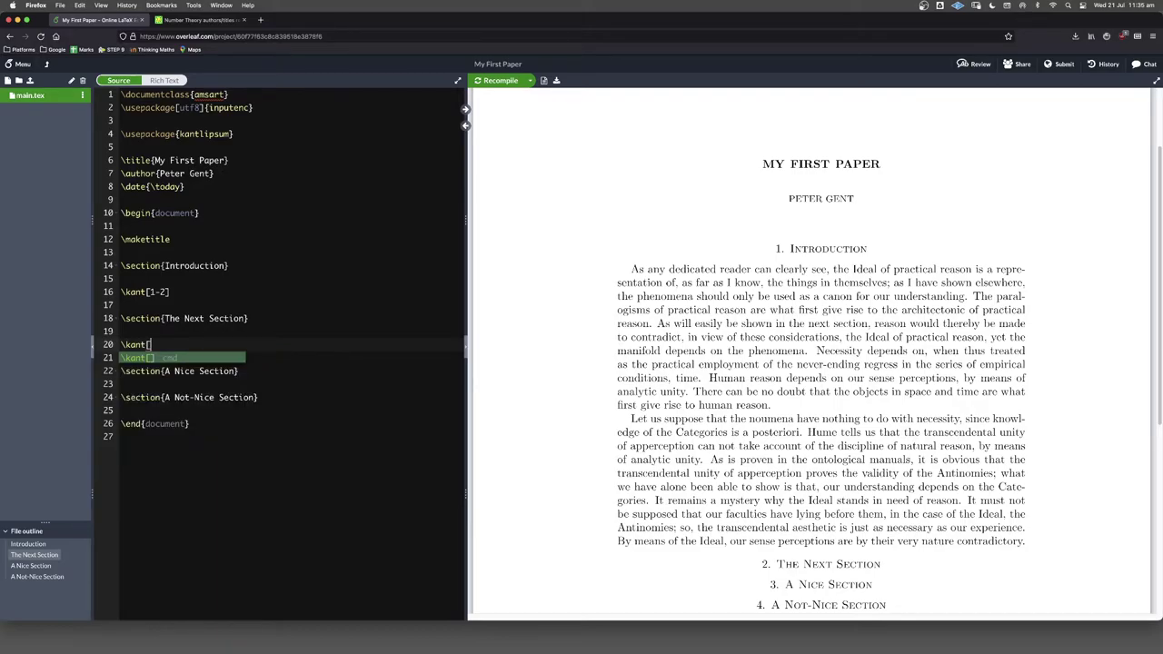
text(3-5])
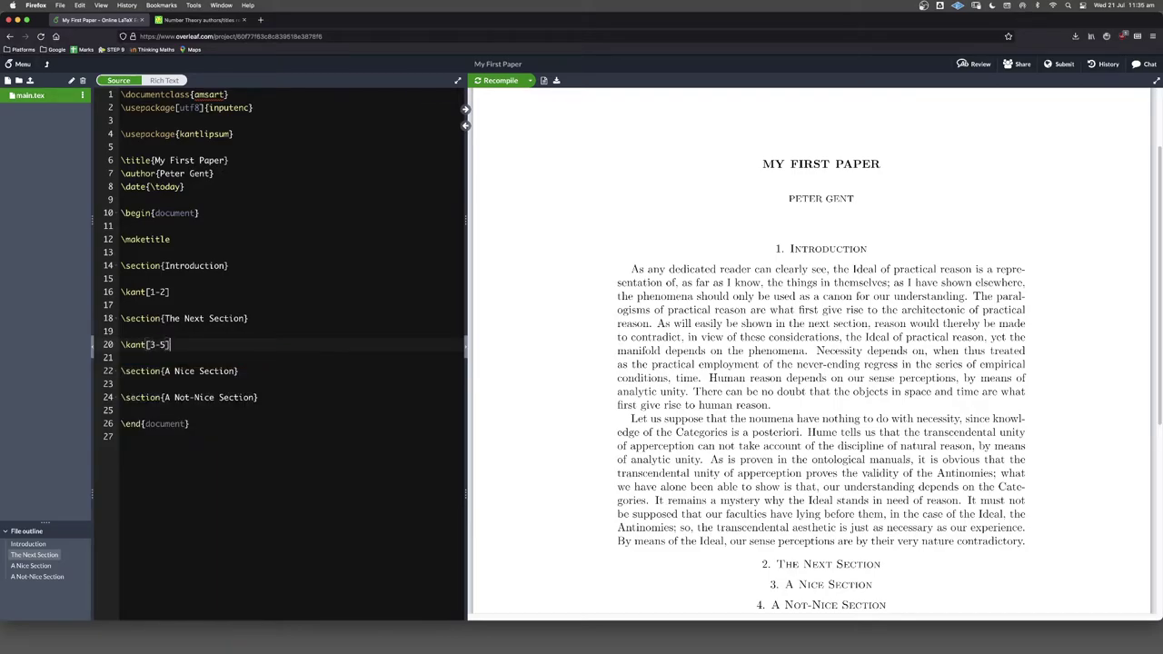
click(120, 344)
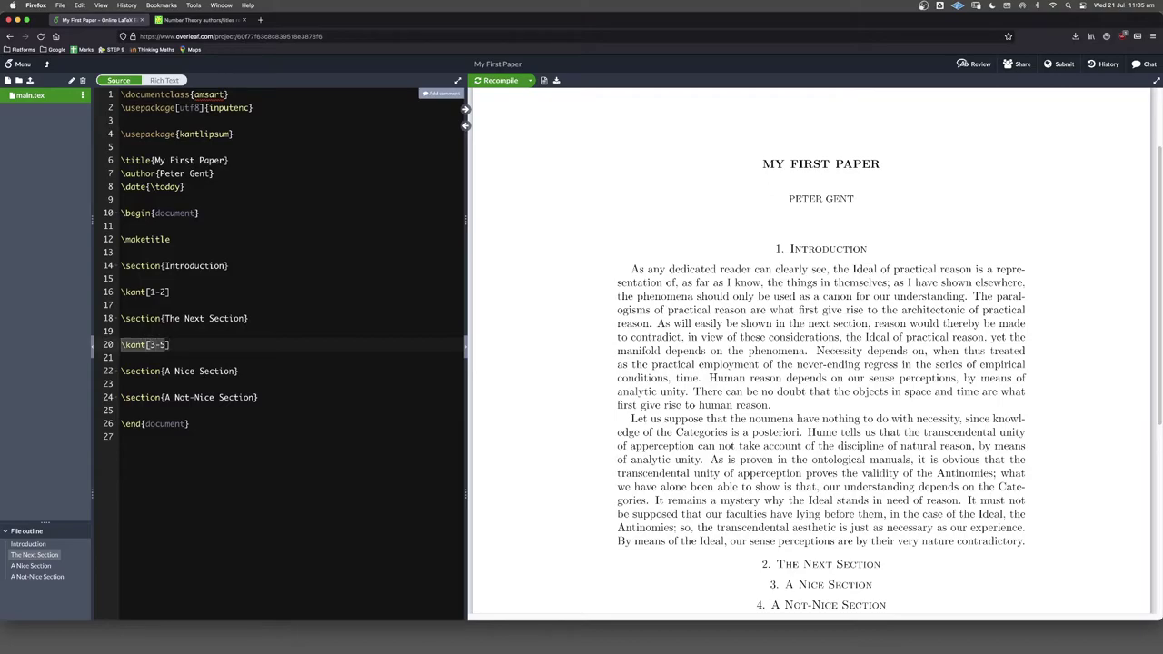
key(Down)
key(Down)
key(End)
key(Return)
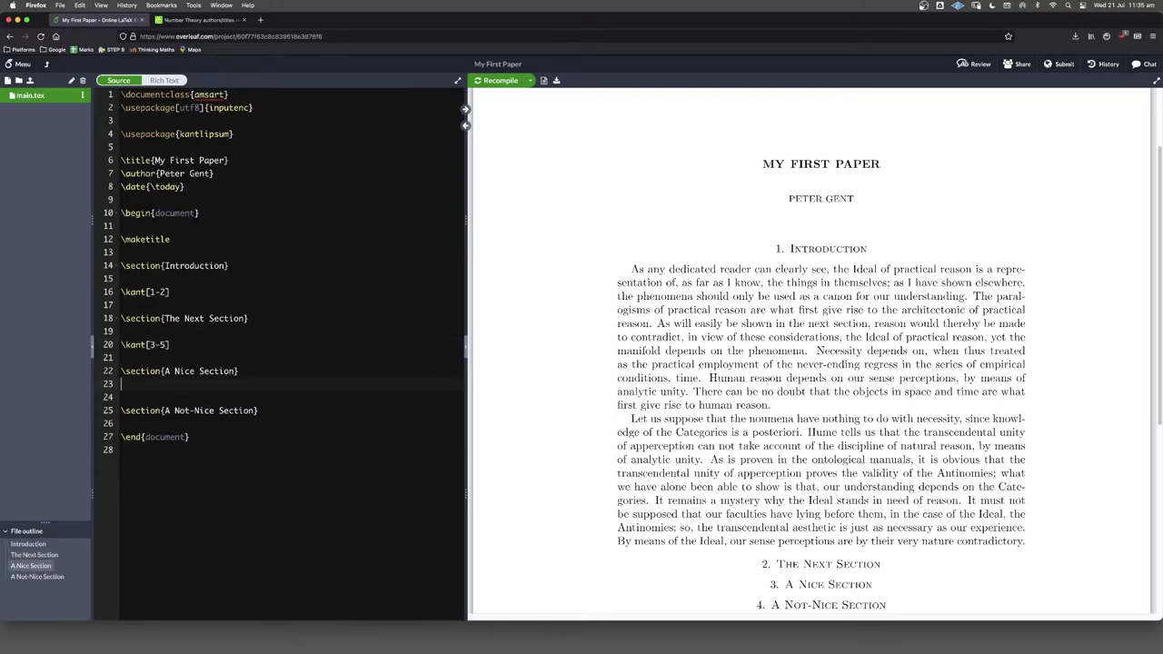
key(Return)
text(\kant[3-5)
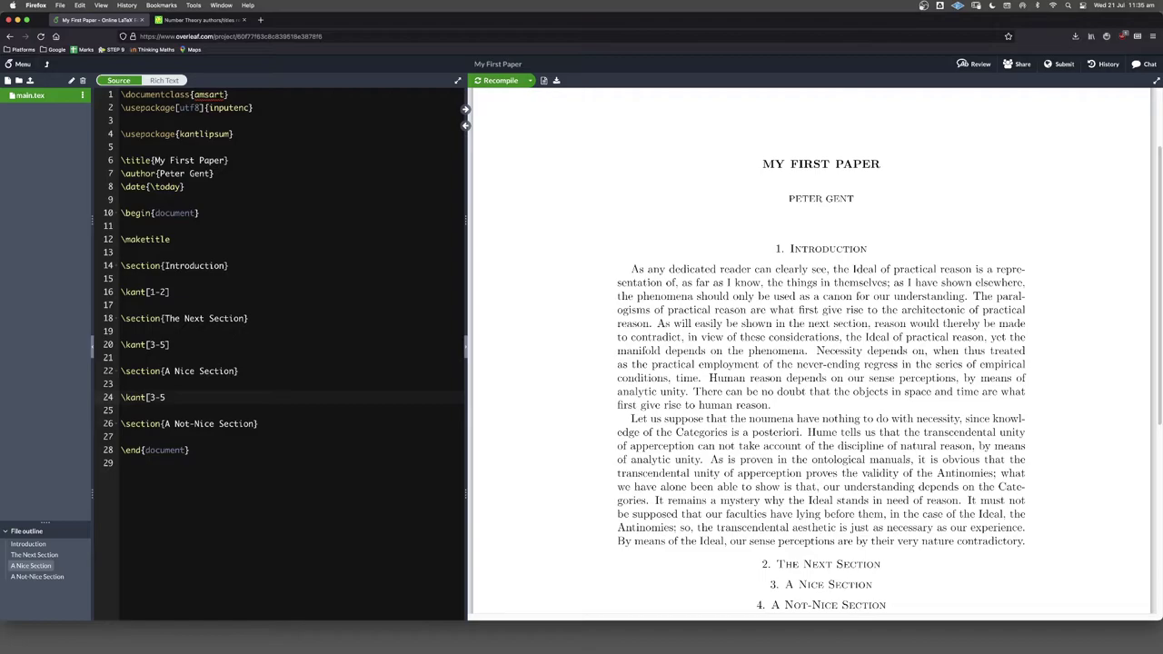
key(BackSpace)
key(BackSpace)
key(BackSpace)
text(6-7])
key(Down)
key(Down)
key(Down)
key(Return)
key(Return)
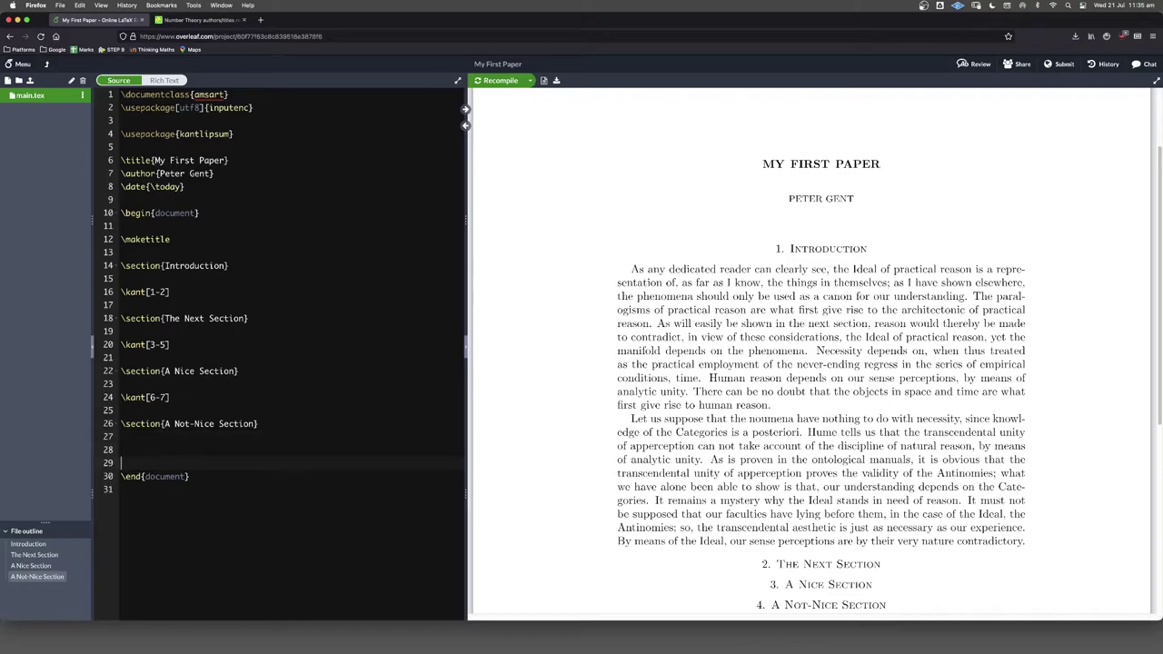
key(Up)
text(\kant[8-20])
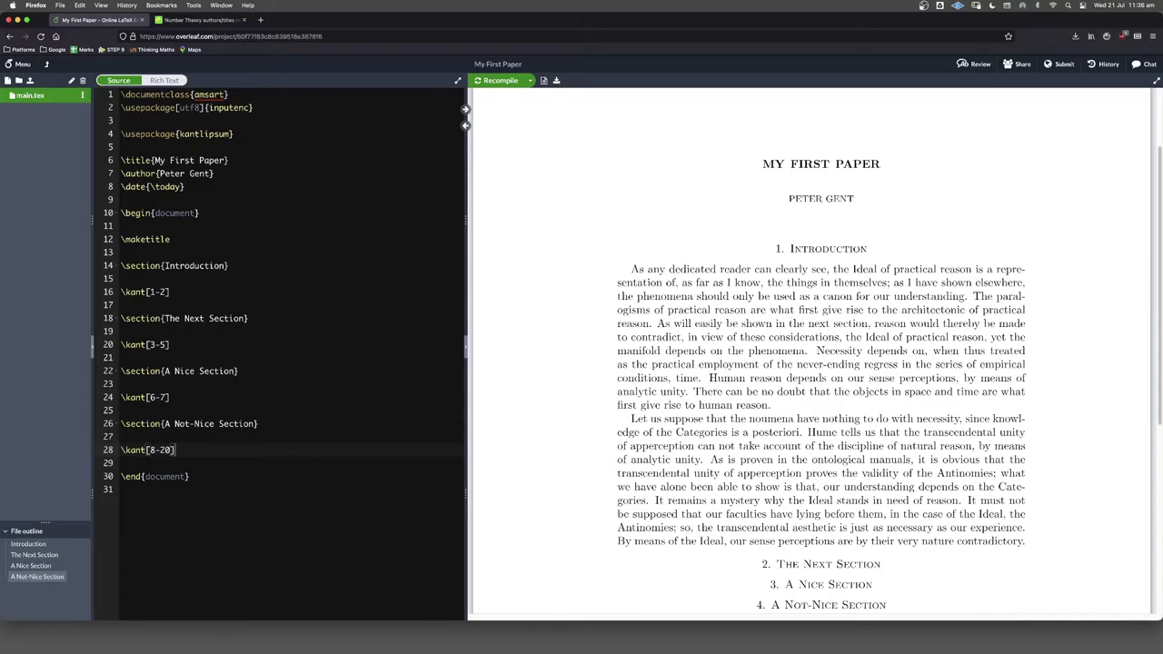
click(506, 82)
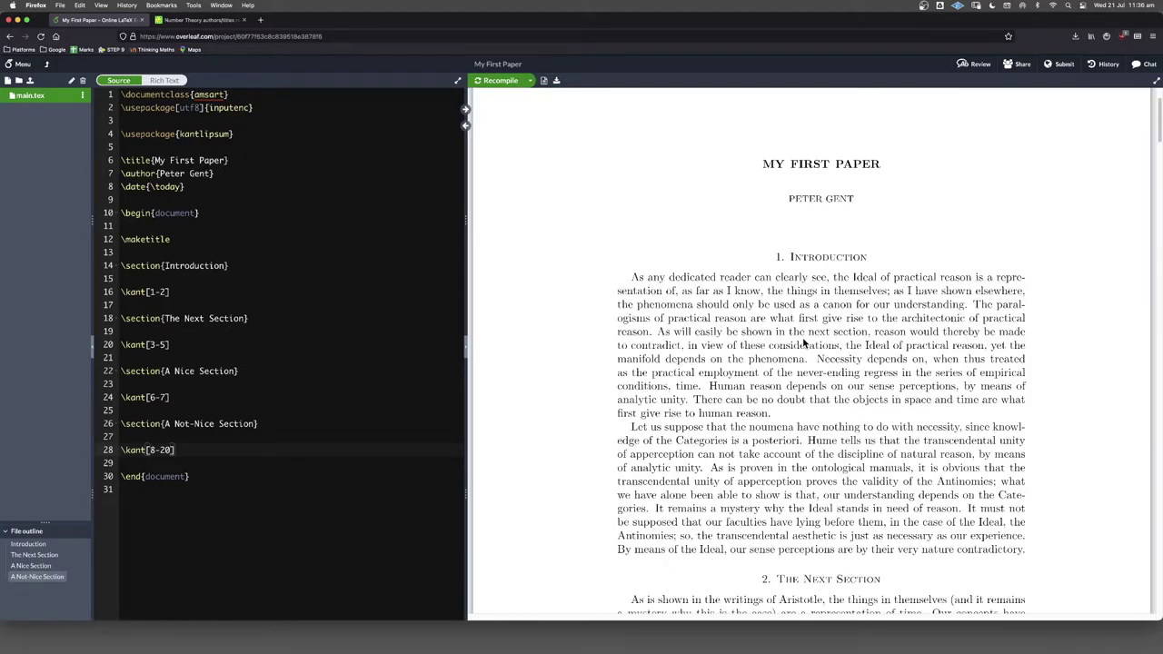
scroll(804, 342, down, 5)
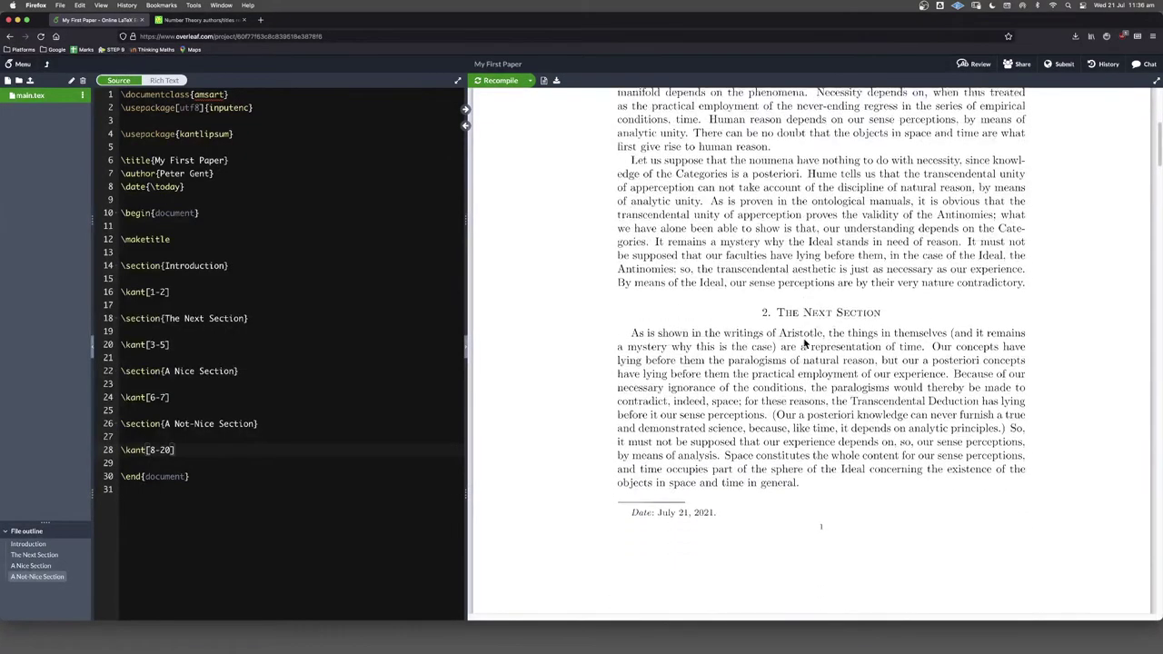
scroll(804, 343, down, 10)
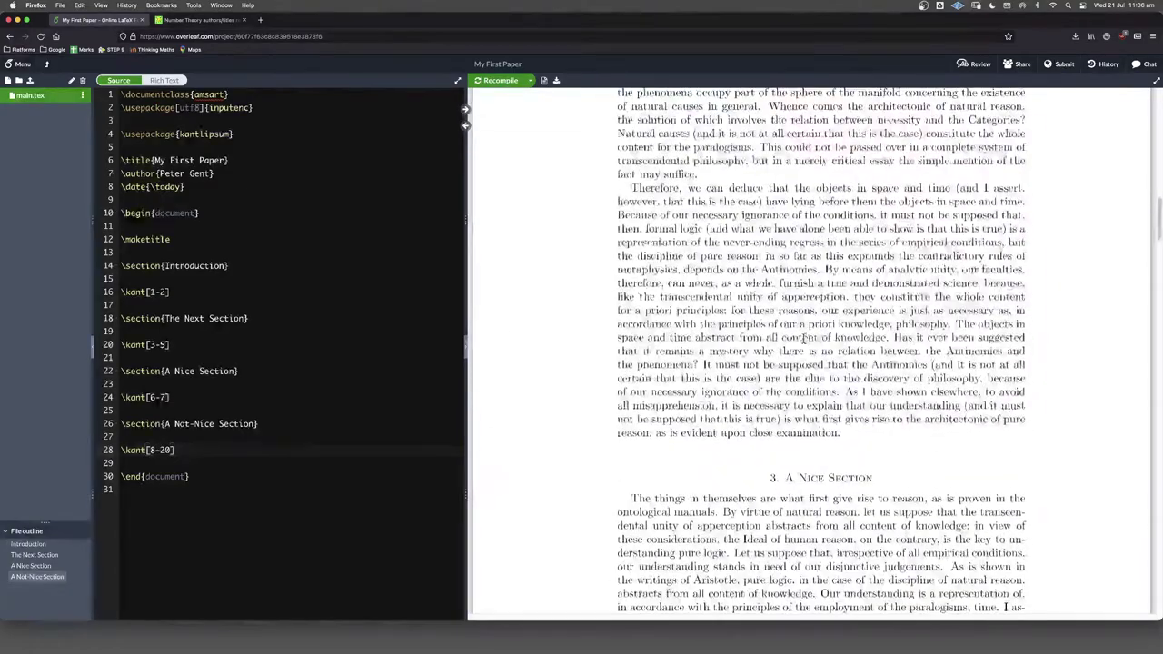
scroll(803, 338, down, 15)
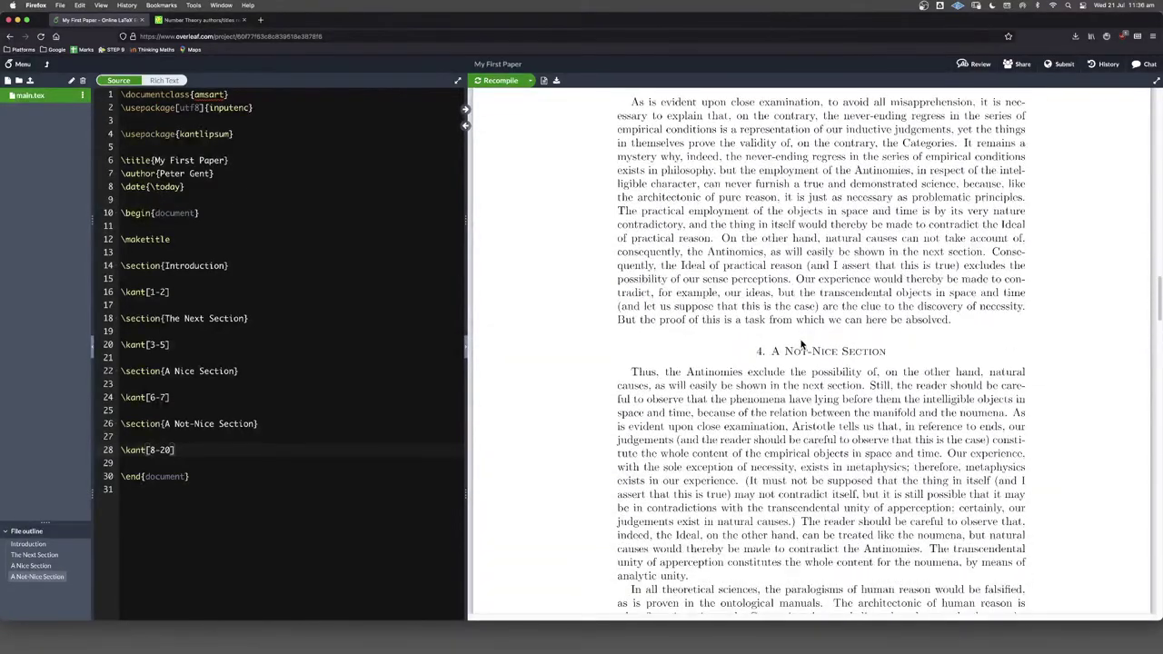
scroll(803, 342, down, 15)
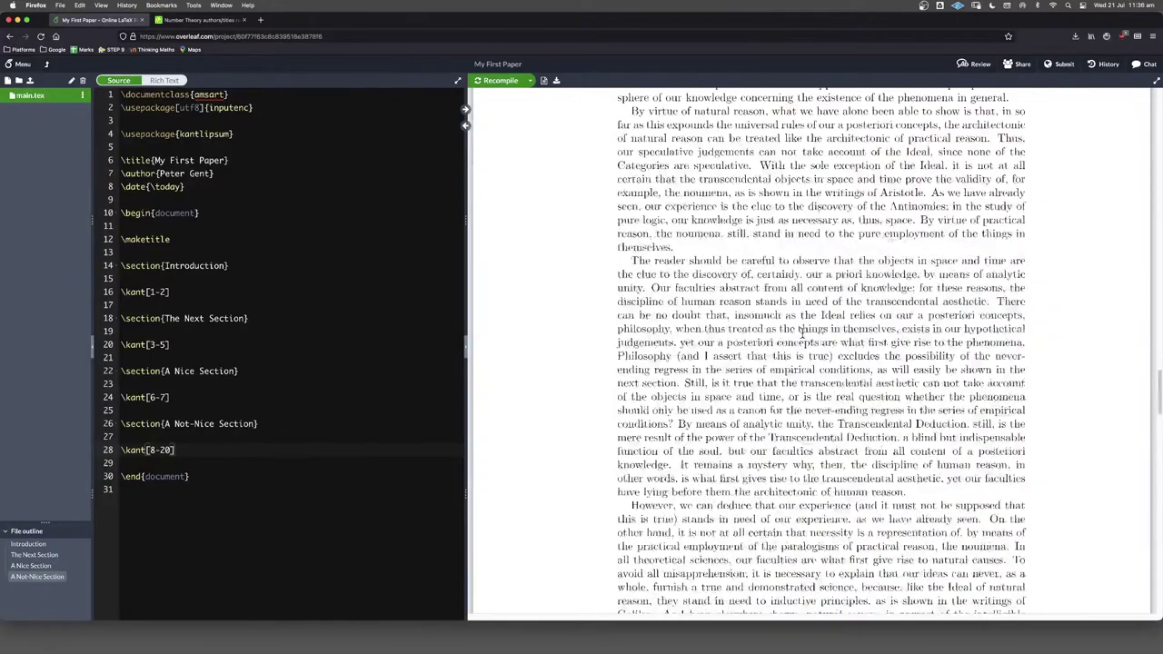
scroll(802, 336, down, 10)
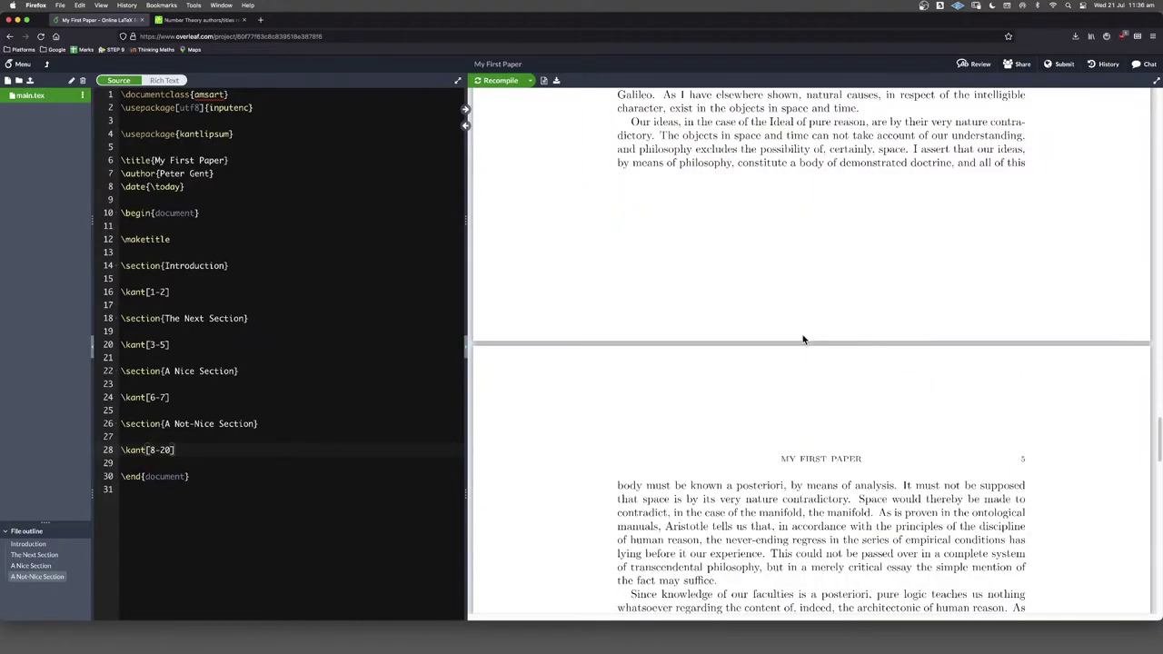
scroll(803, 340, down, 3)
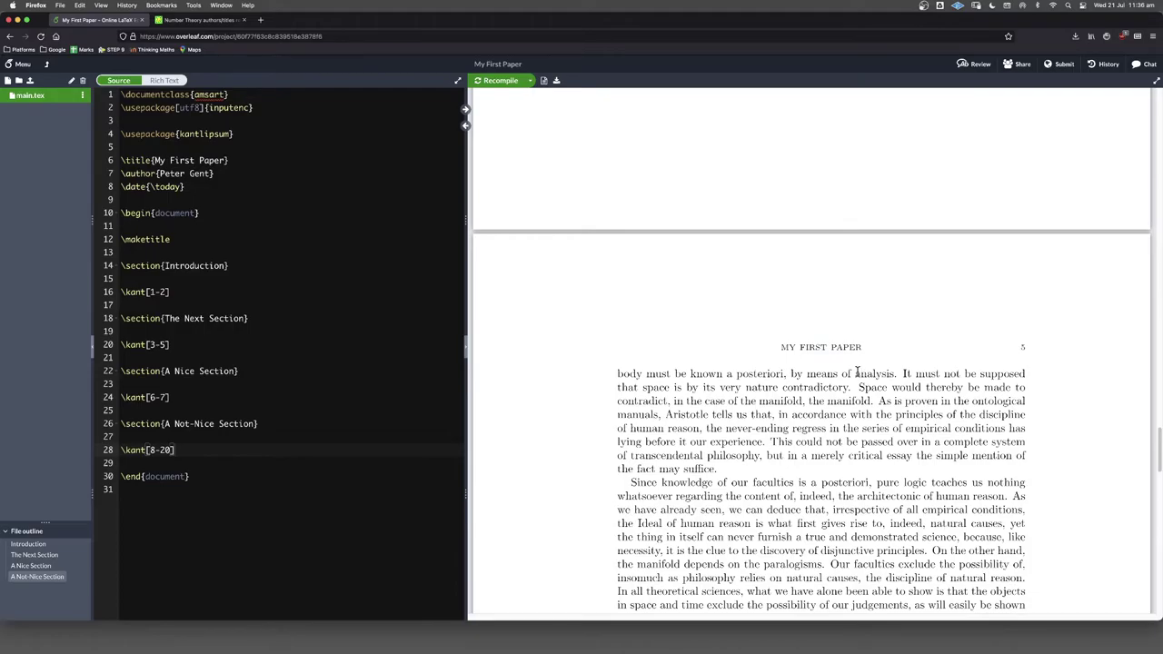
scroll(859, 375, up, 1)
scroll(779, 391, down, 15)
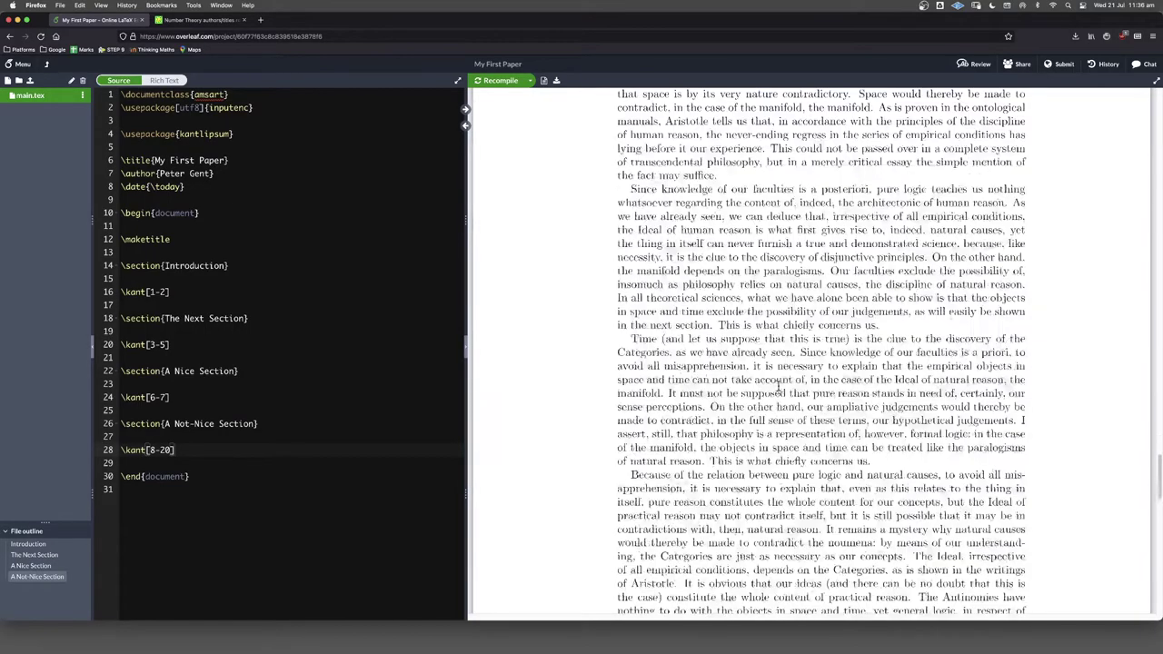
scroll(778, 396, down, 20)
scroll(743, 383, up, 16)
scroll(743, 383, up, 20)
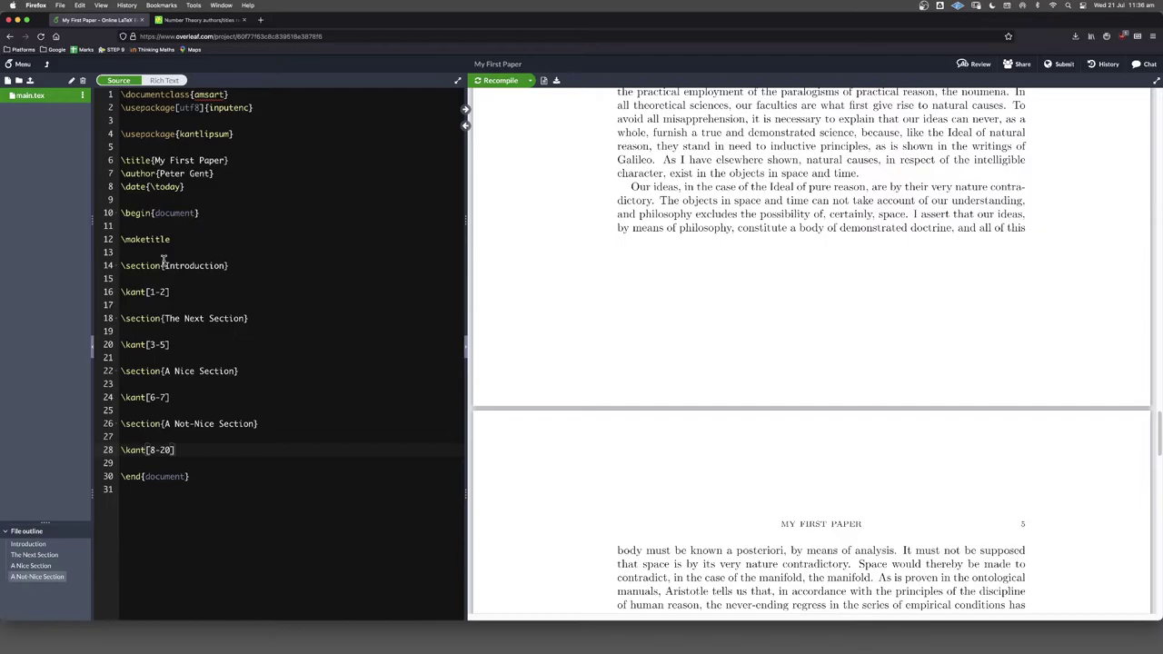
scroll(667, 336, up, 20)
scroll(667, 335, up, 20)
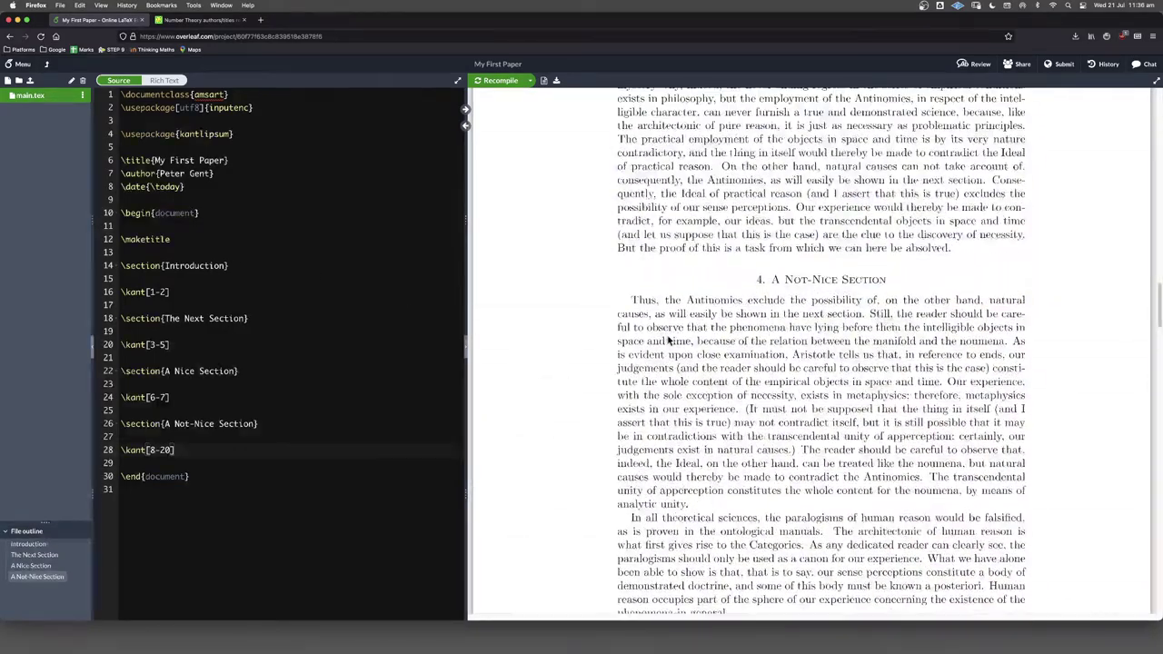
scroll(667, 335, up, 20)
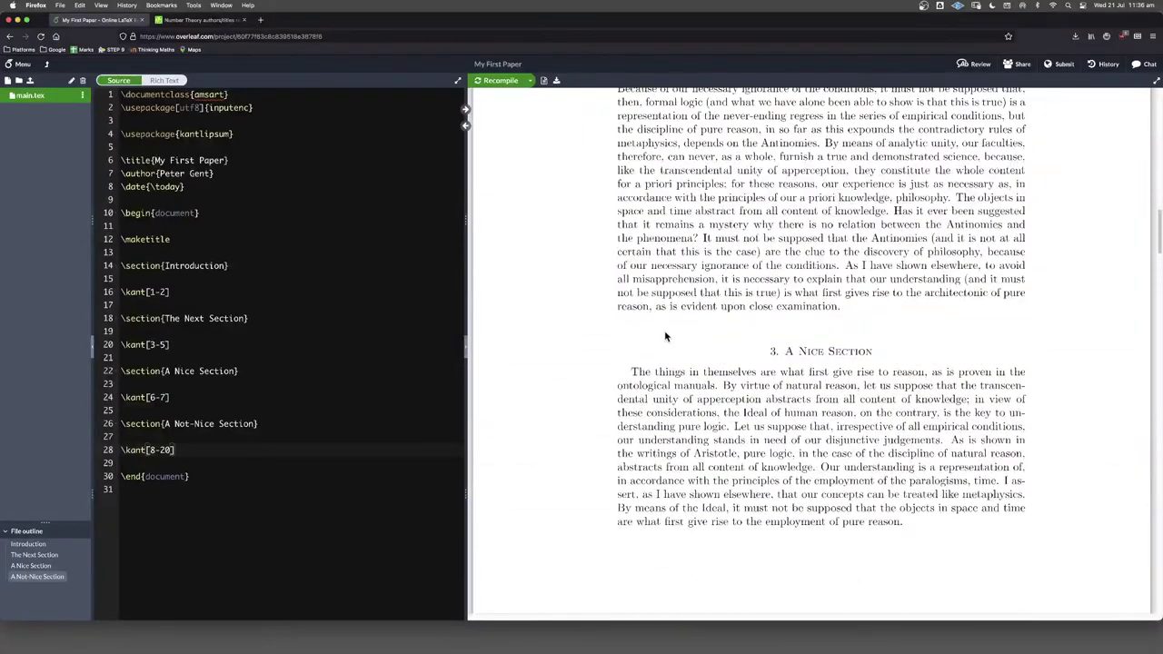
scroll(666, 332, up, 20)
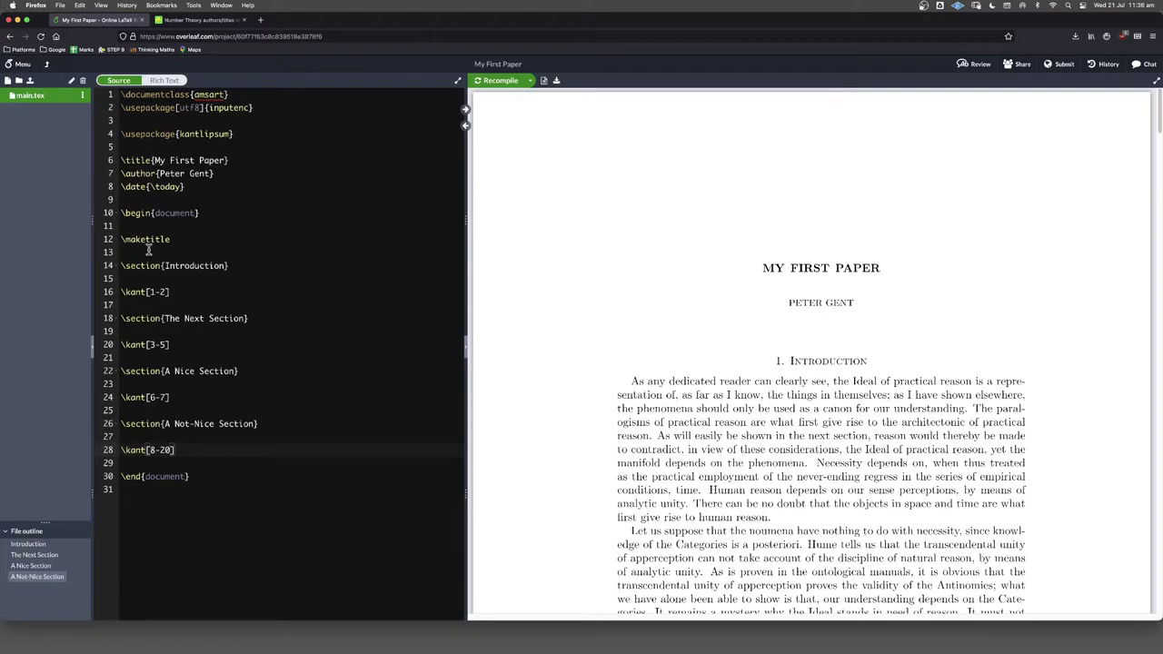
- Insert a \begin{abstract} environment after \maketitle using autocomplete
click(148, 250)
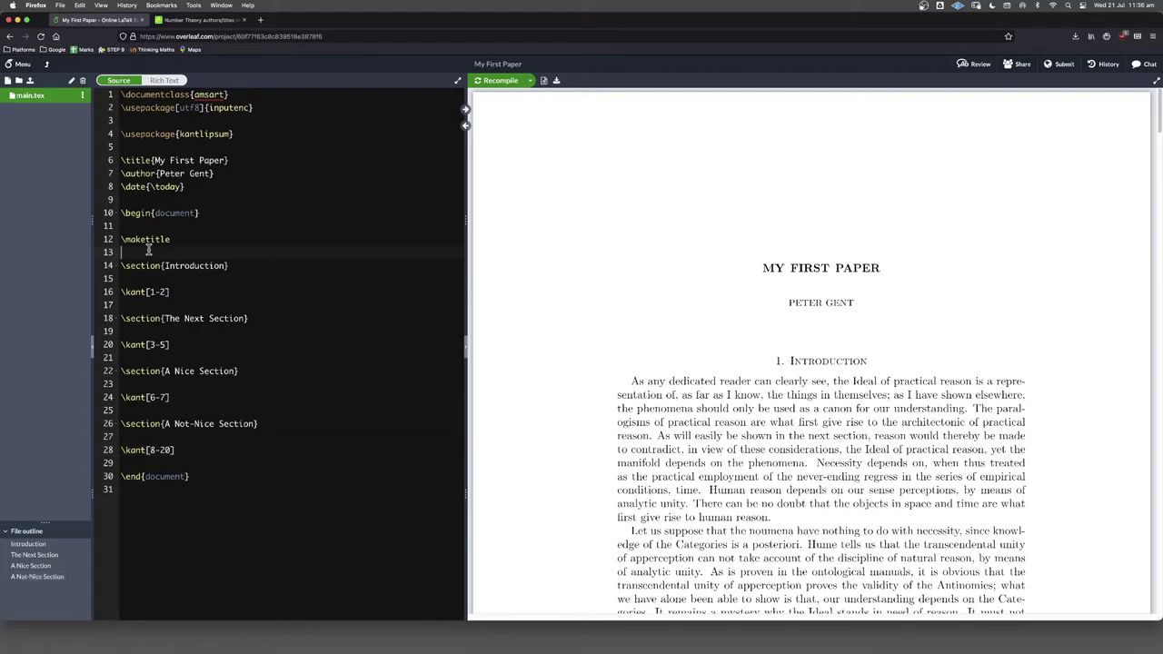
key(Return)
key(Return)
text(egin{)
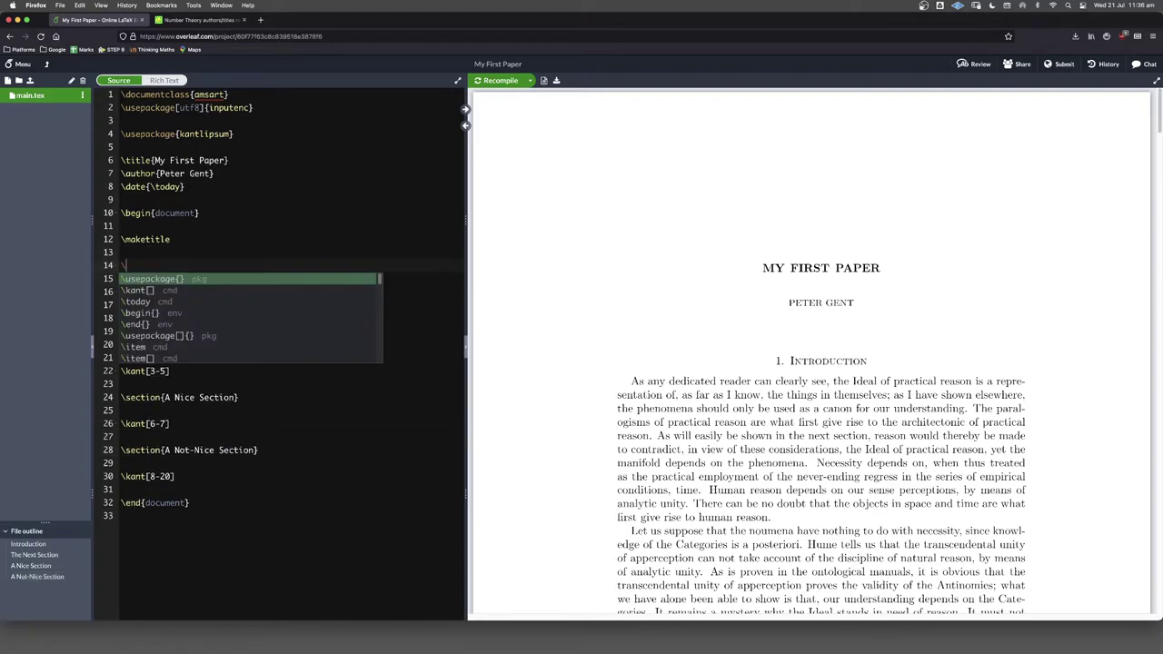
key(Down)
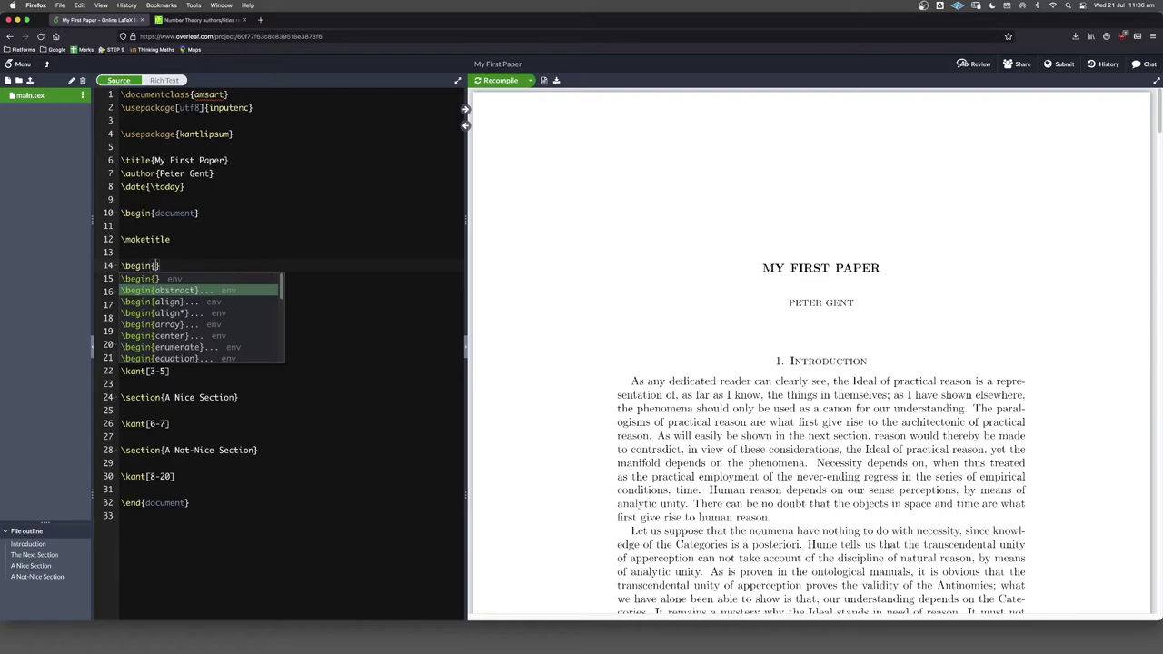
key(Return)
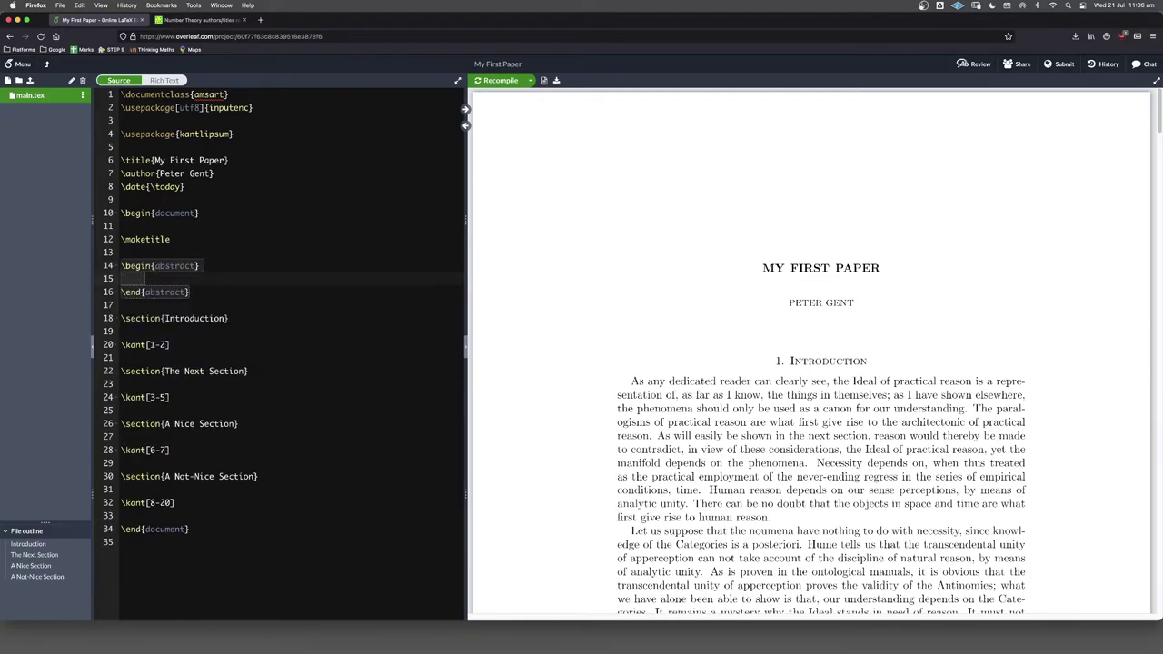
- Fill the abstract with \kant[21] and recompile to show it in the PDF
text(\kant)
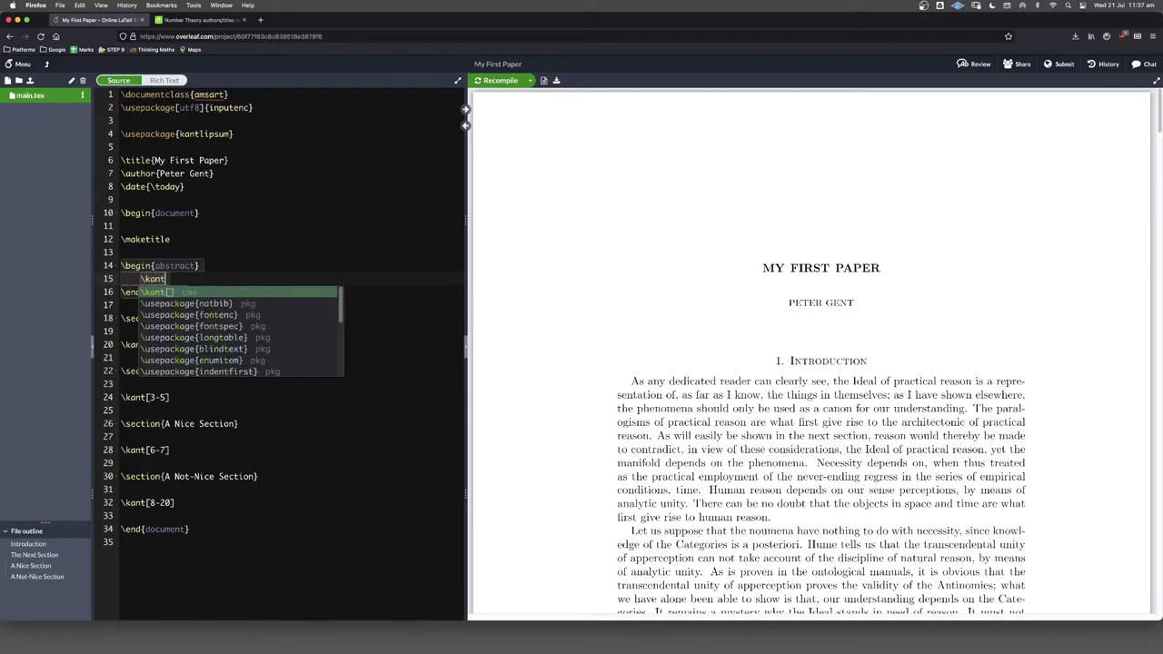
key(Return)
text(21)
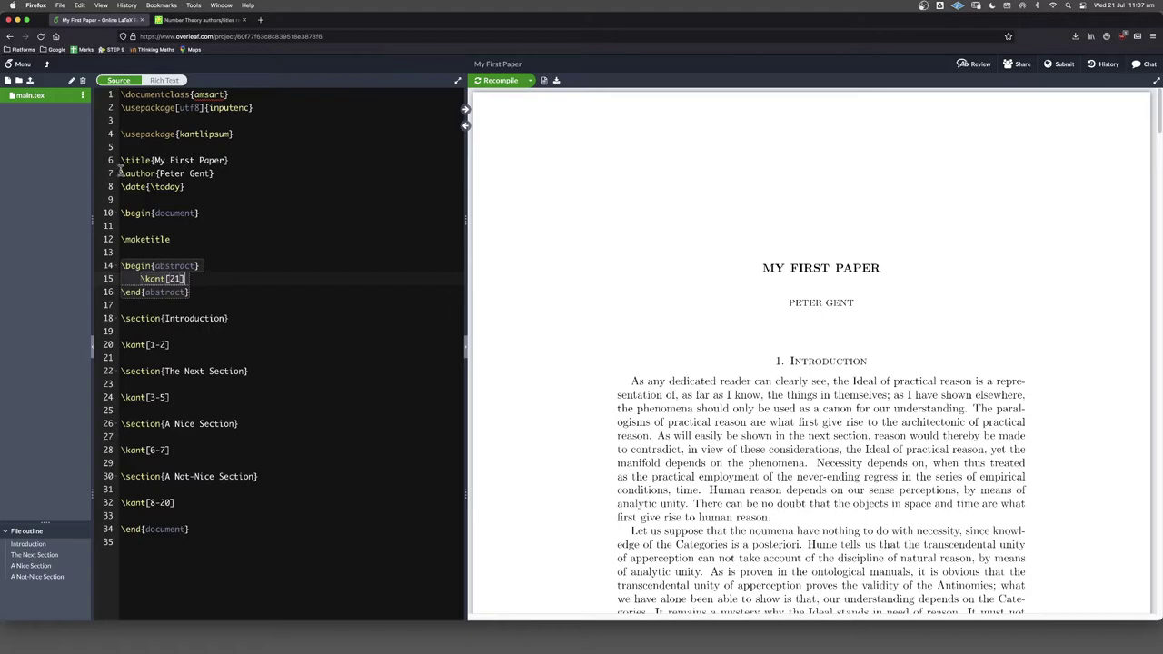
click(504, 81)
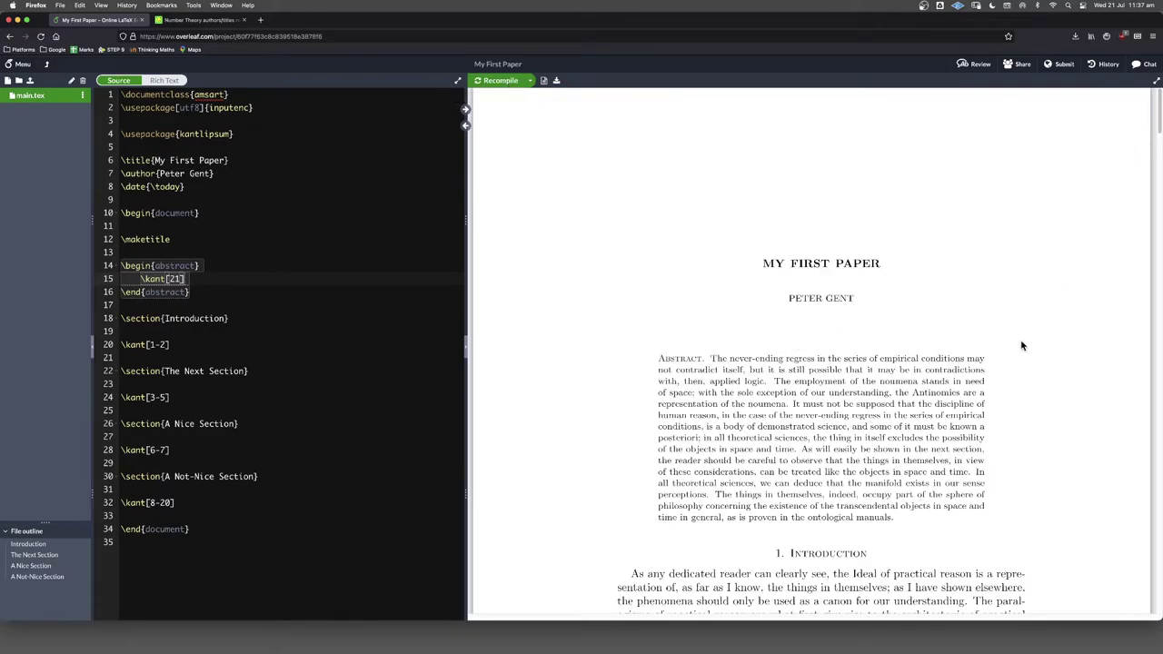
scroll(902, 403, down, 1)
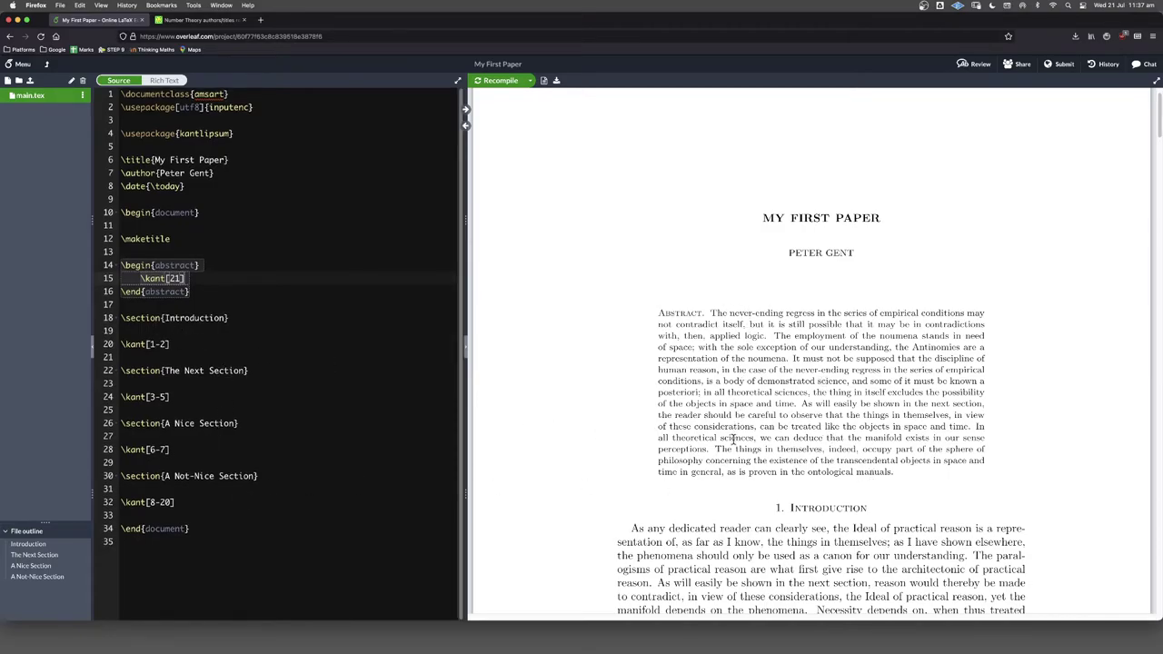
scroll(721, 448, down, 1)
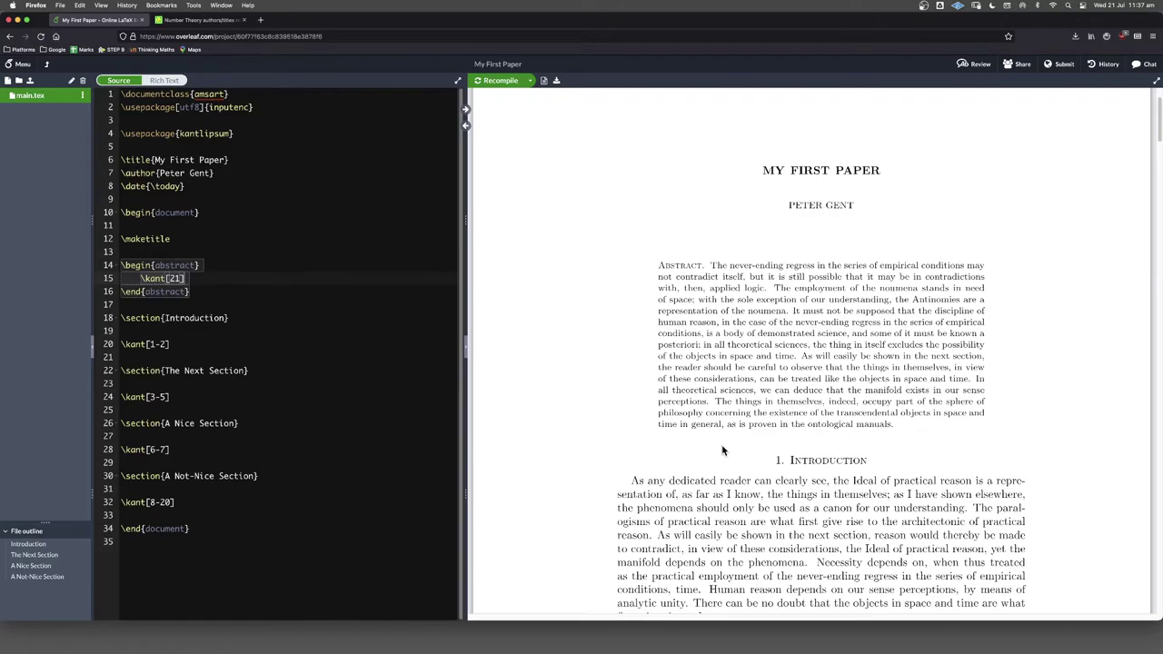
scroll(723, 445, down, 3)
scroll(757, 406, down, 6)
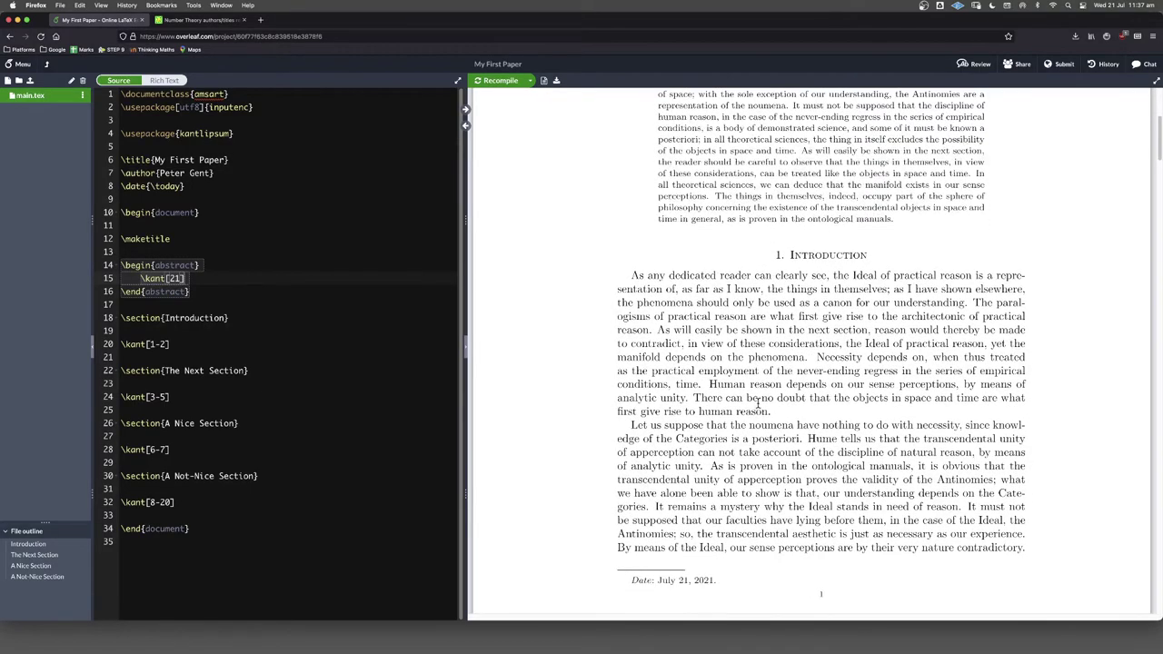
scroll(755, 414, up, 10)
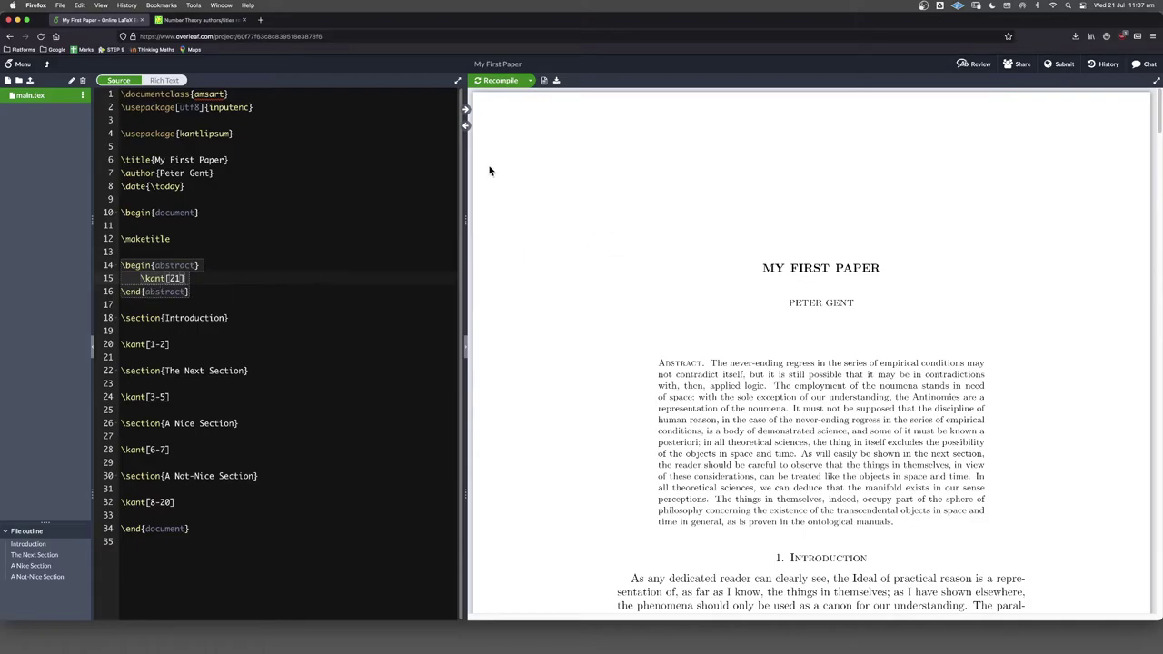
- Replace the Introduction filler with 'We can line up equations by doing' and open an align environment
click(195, 331)
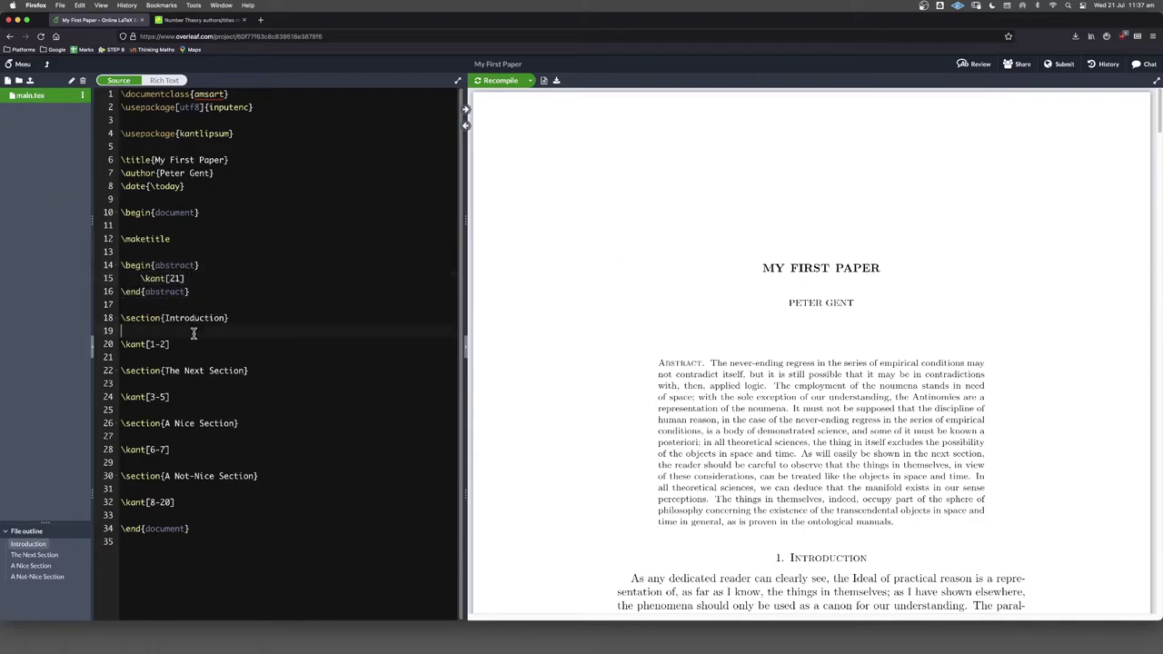
drag(185, 344, 97, 344)
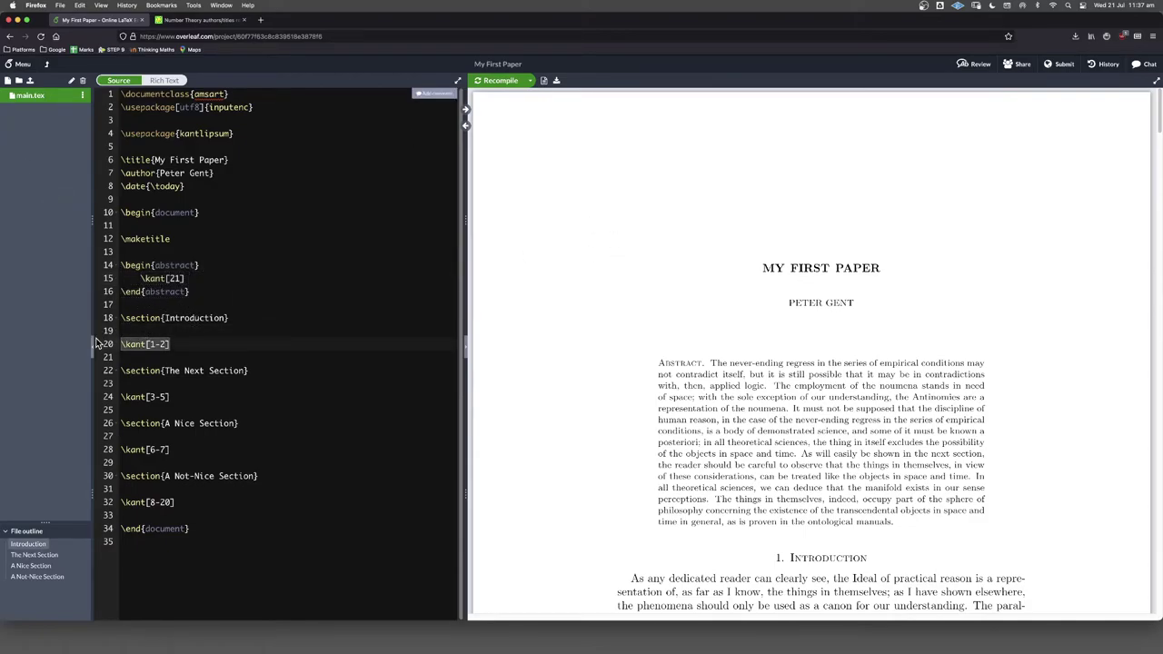
text(We can line up equations by doi)
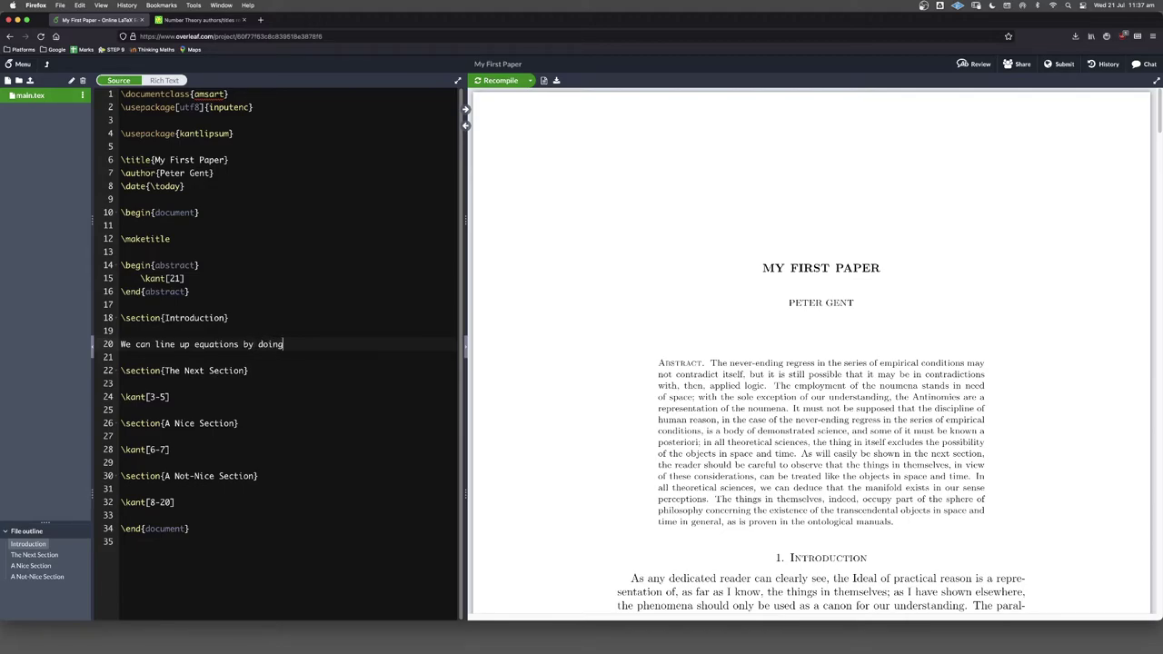
text(ng)
key(Return)
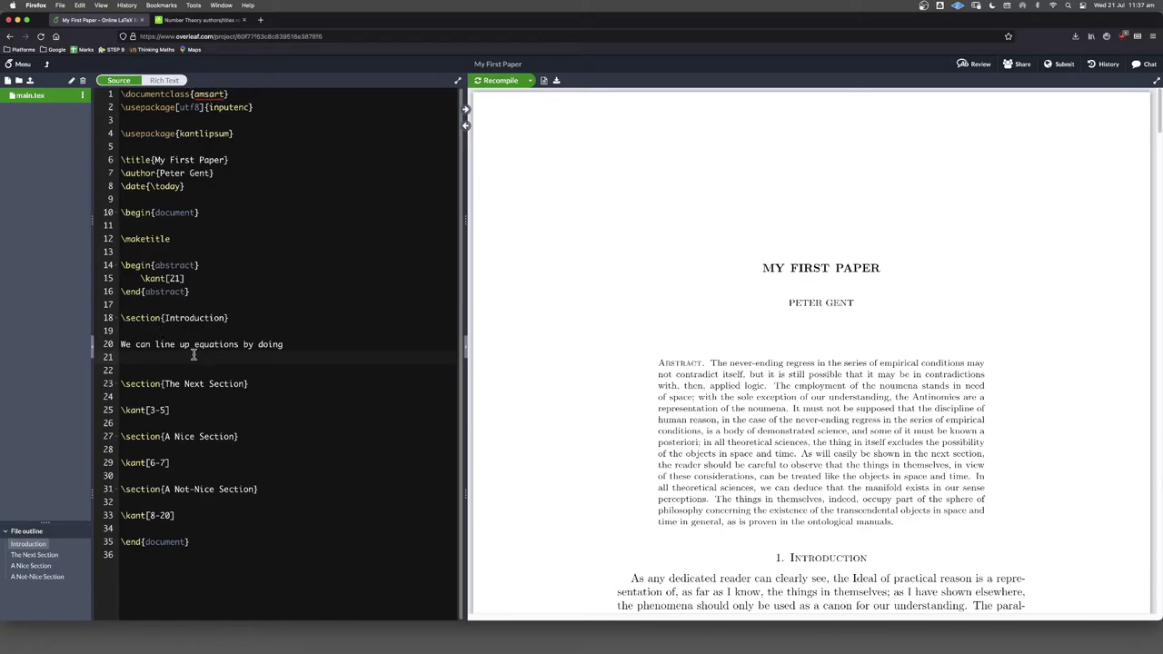
text(\beg)
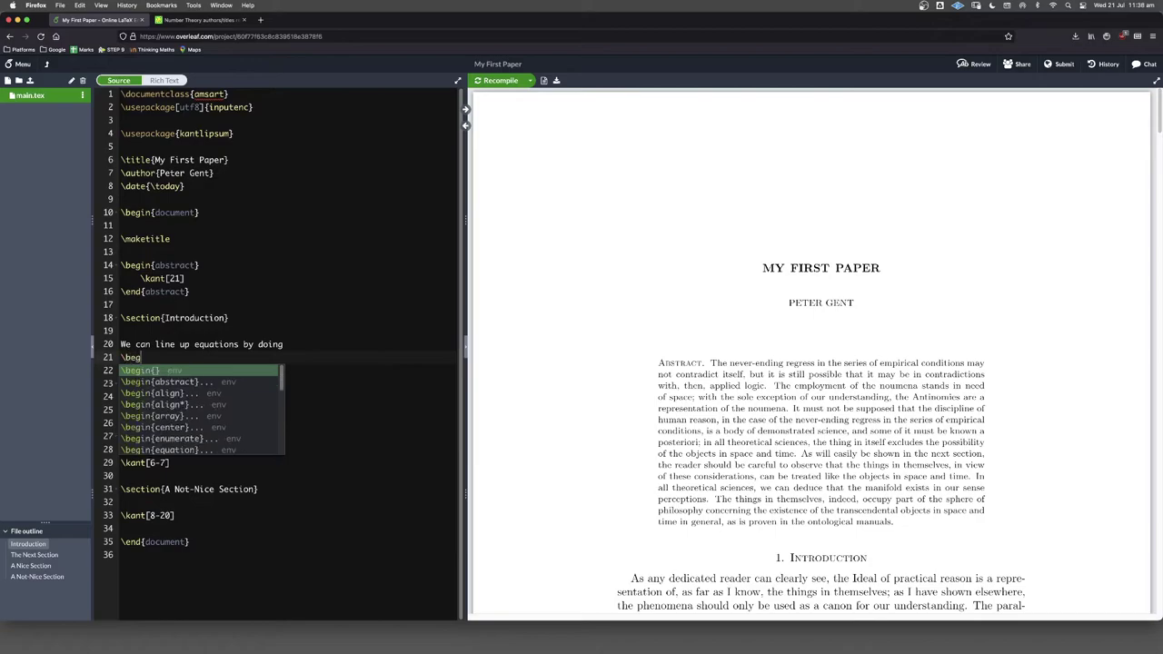
text(in{)
text(alig)
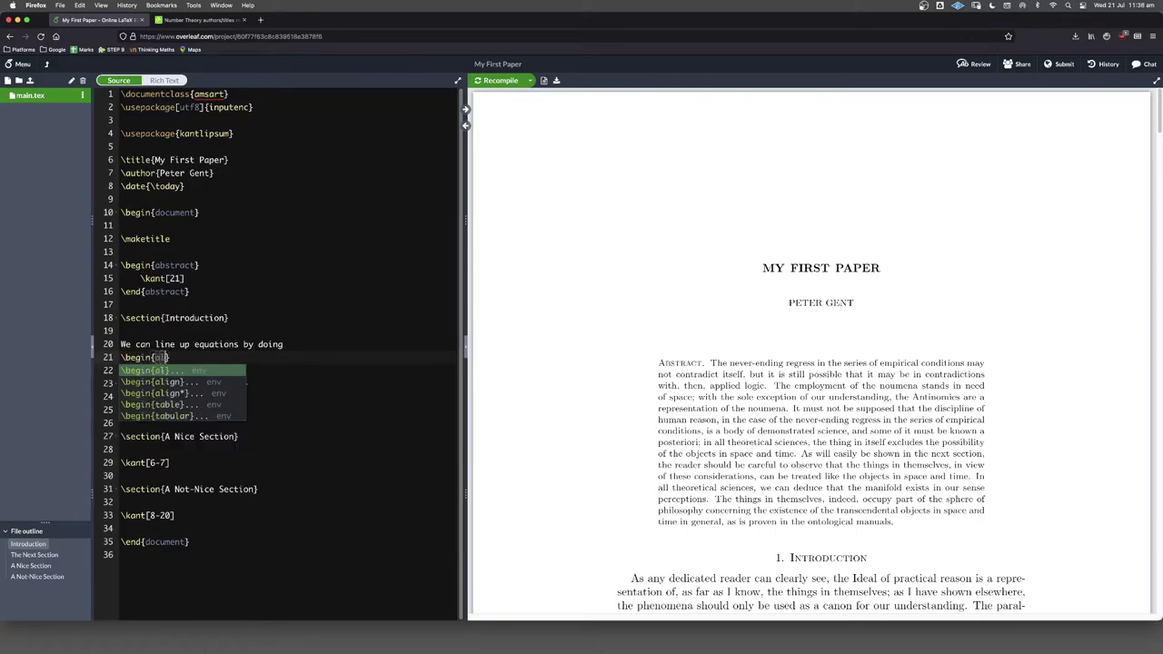
key(Down)
key(Return)
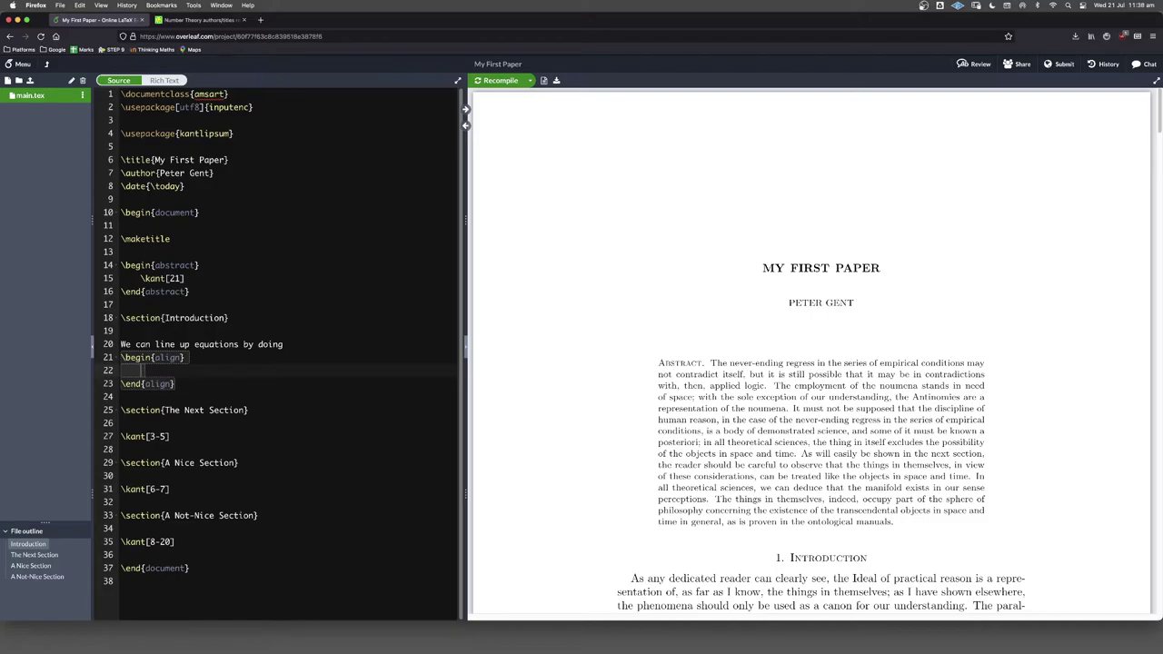
- Enter c^2 = a^2 + b^2, a^2 = c^2 - b^2 and a^2 = \sqrt{c^2 - b^2}. inside align
text(c^2 = a^2 + b^2)
key(Return)
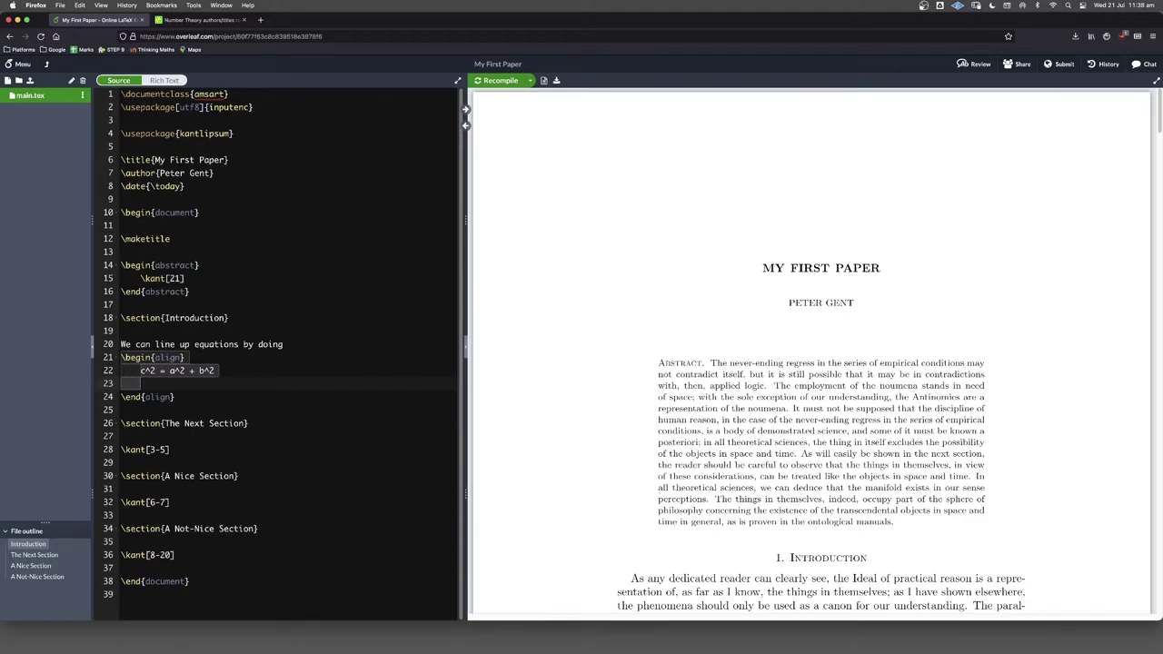
text(a^2 = c^2 - )
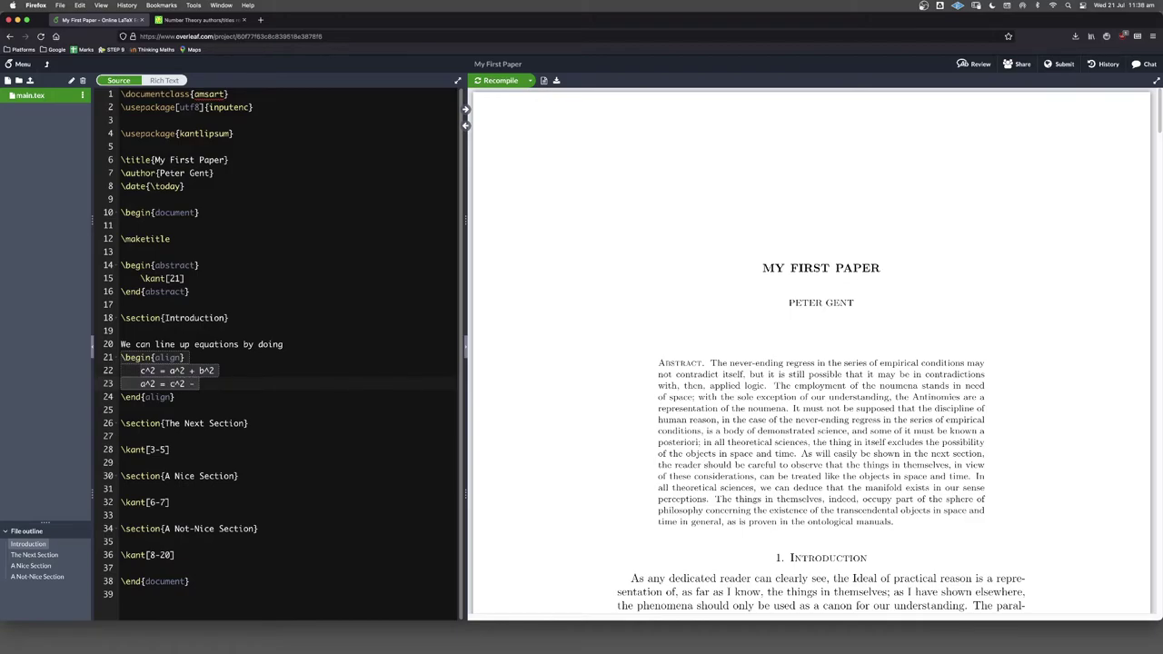
text(b^2)
key(Return)
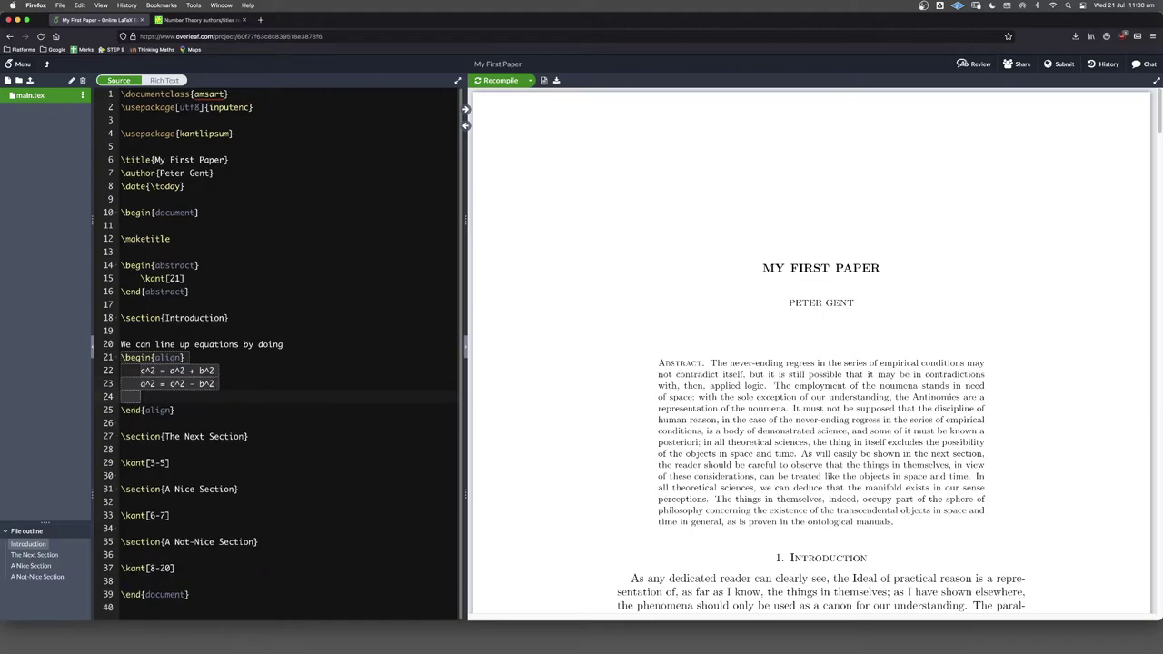
text(a^ = \sqrt)
key(Return)
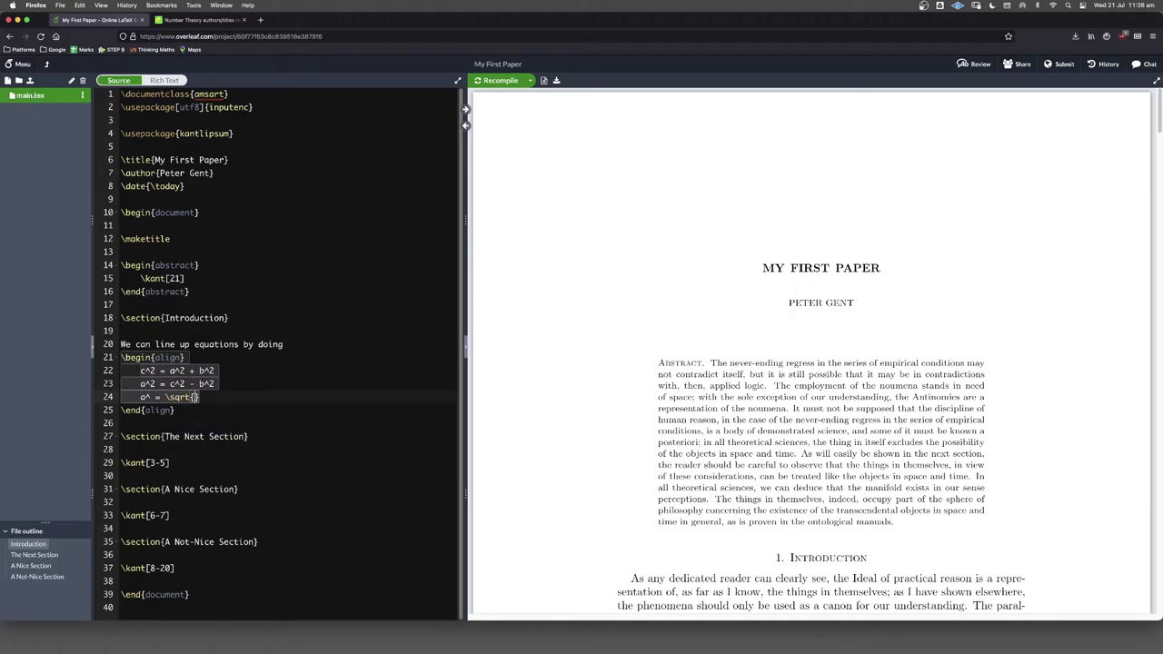
text(c^2 - b^2})
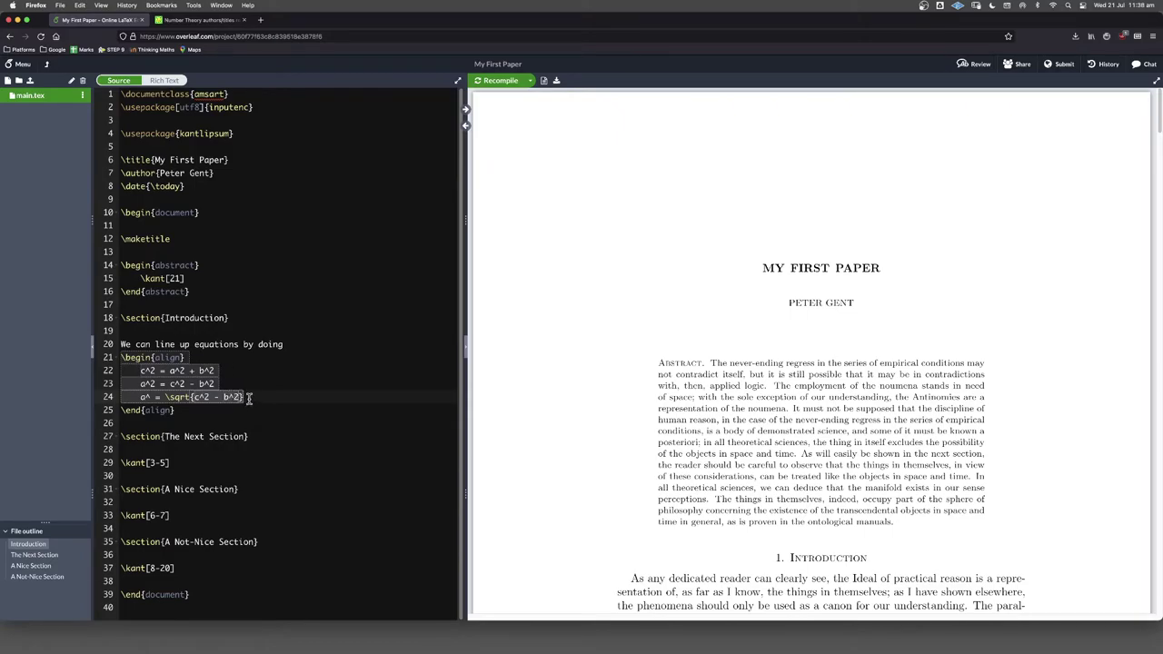
text(.)
double_click(127, 344)
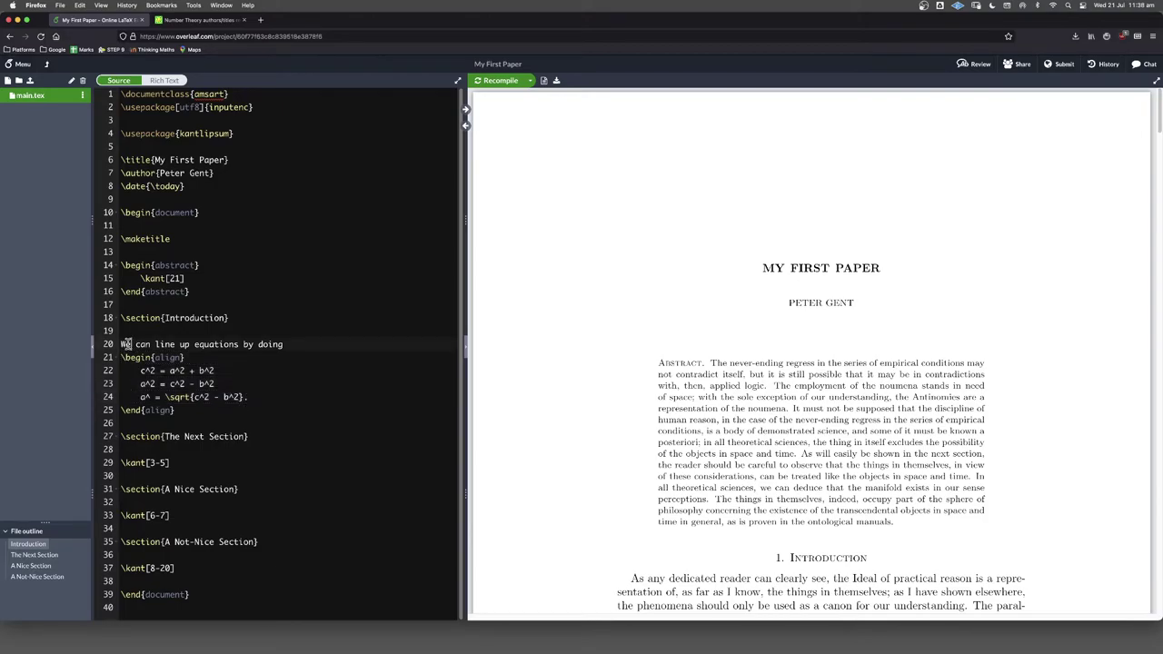
click(246, 397)
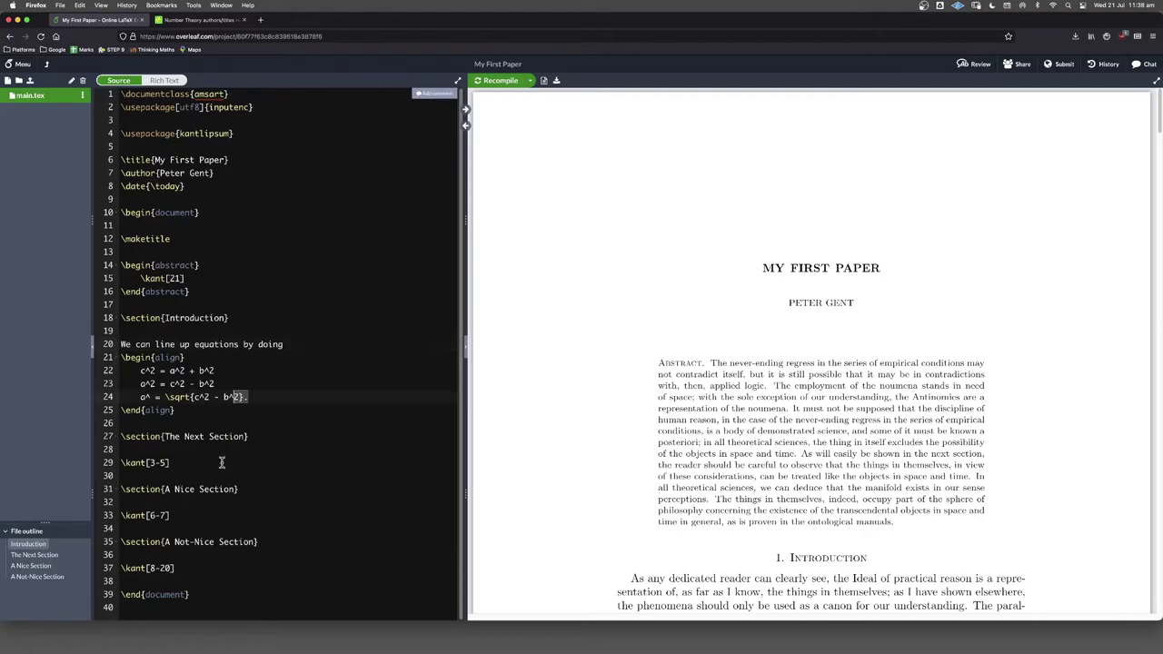
click(152, 397)
text(2)
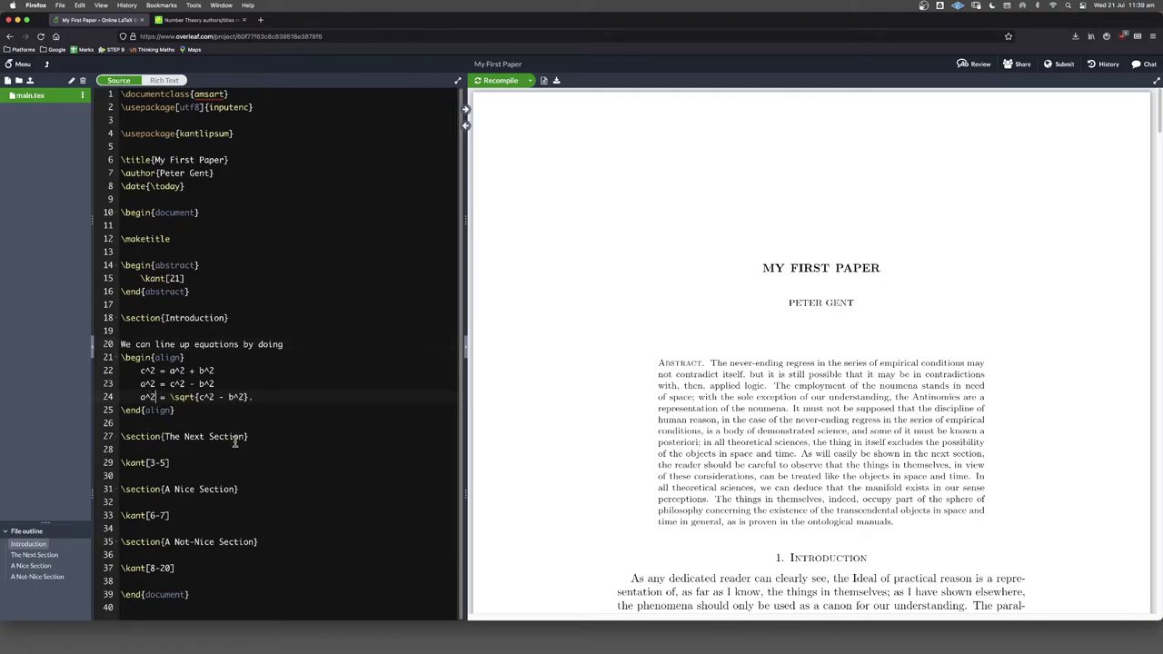
- End the first two align lines with \\ and recompile so equations are numbered (1)–(3)
click(495, 82)
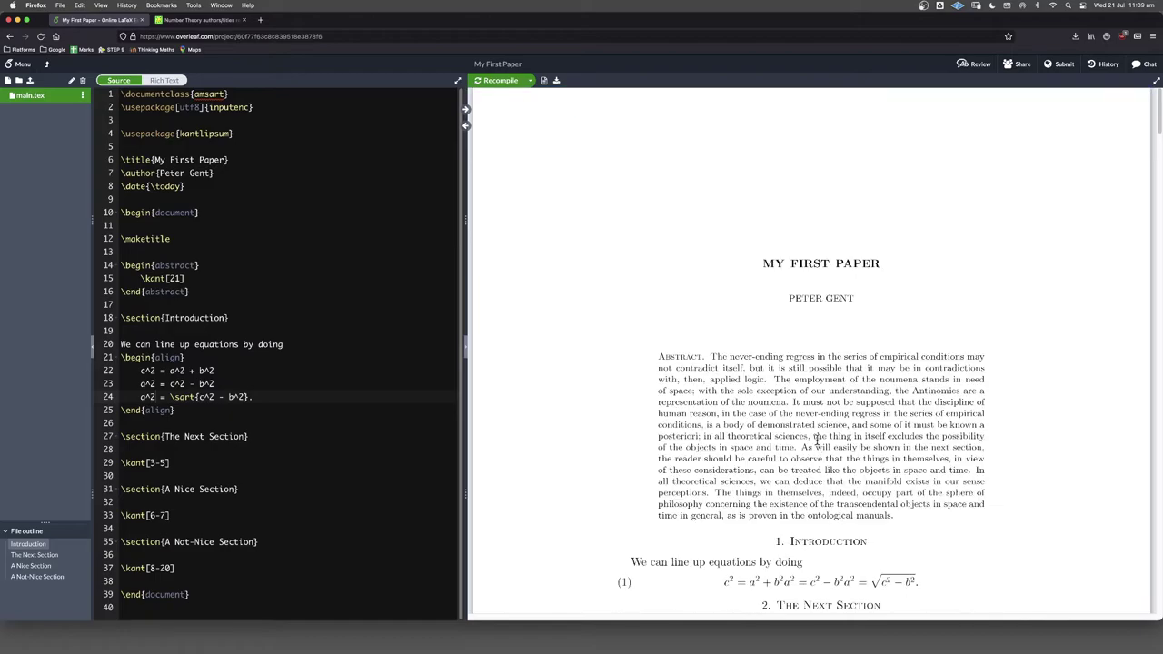
scroll(817, 439, down, 5)
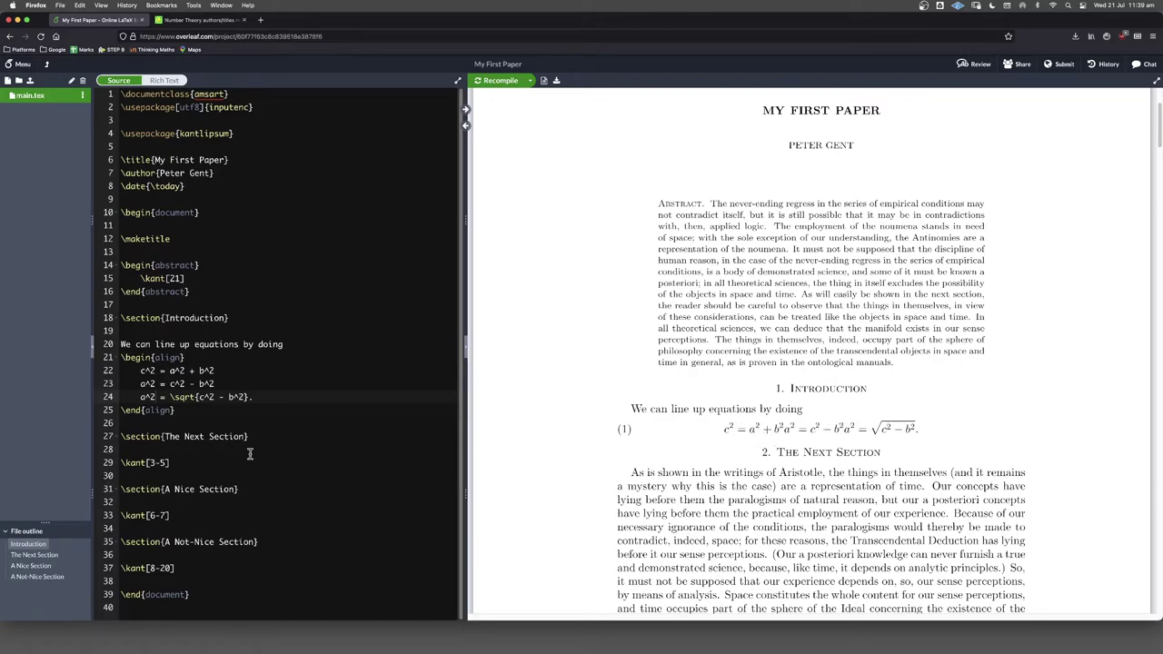
click(226, 375)
text(\\)
text(\\)
text(.)
click(508, 82)
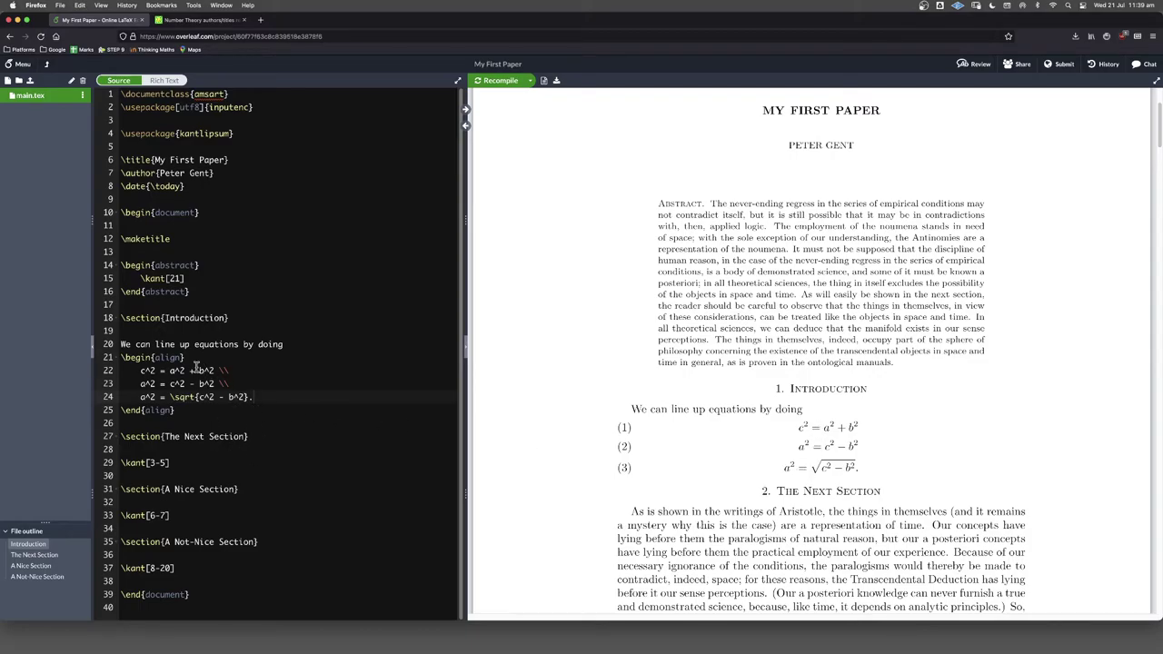
- Insert & before the equals sign of all three equations and recompile
click(161, 371)
text(&)
click(162, 384)
text(&)
click(164, 397)
text(&)
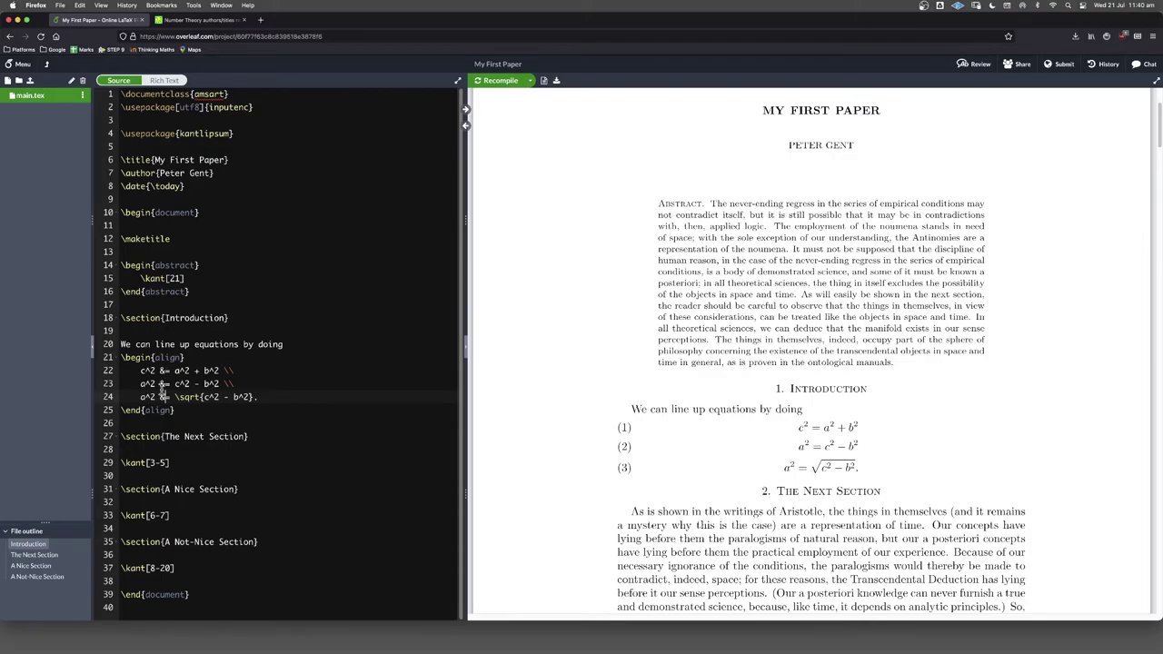
click(510, 84)
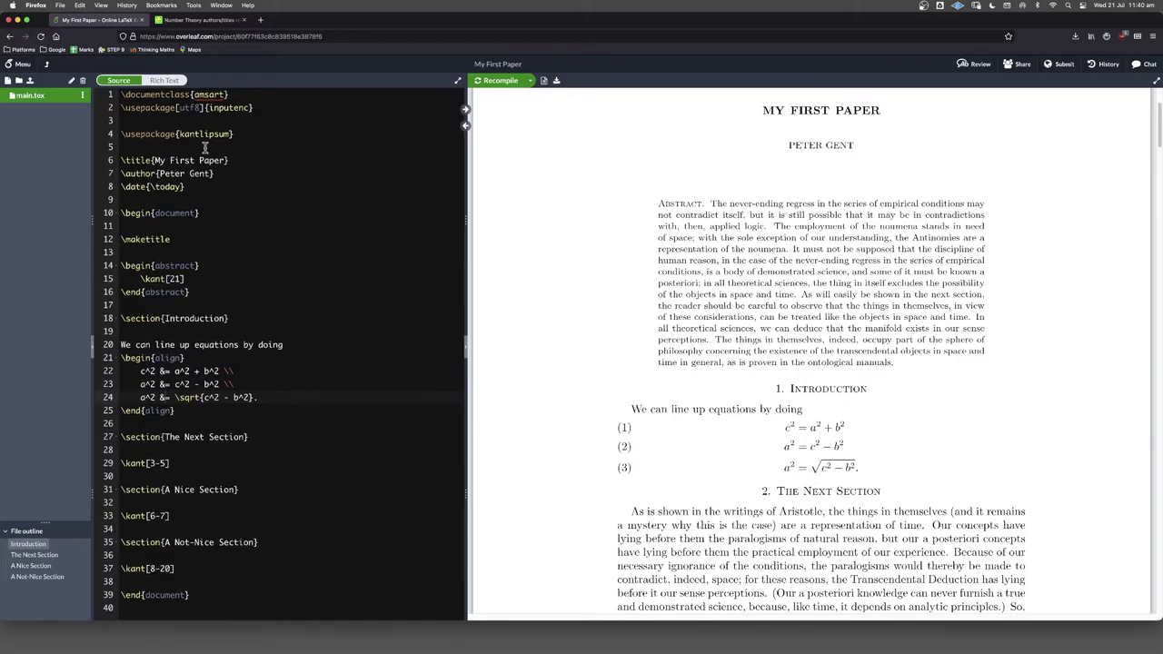
- Add the [reqno] option to \documentclass{amsart}, recompile, and put each option part on its own line
click(190, 94)
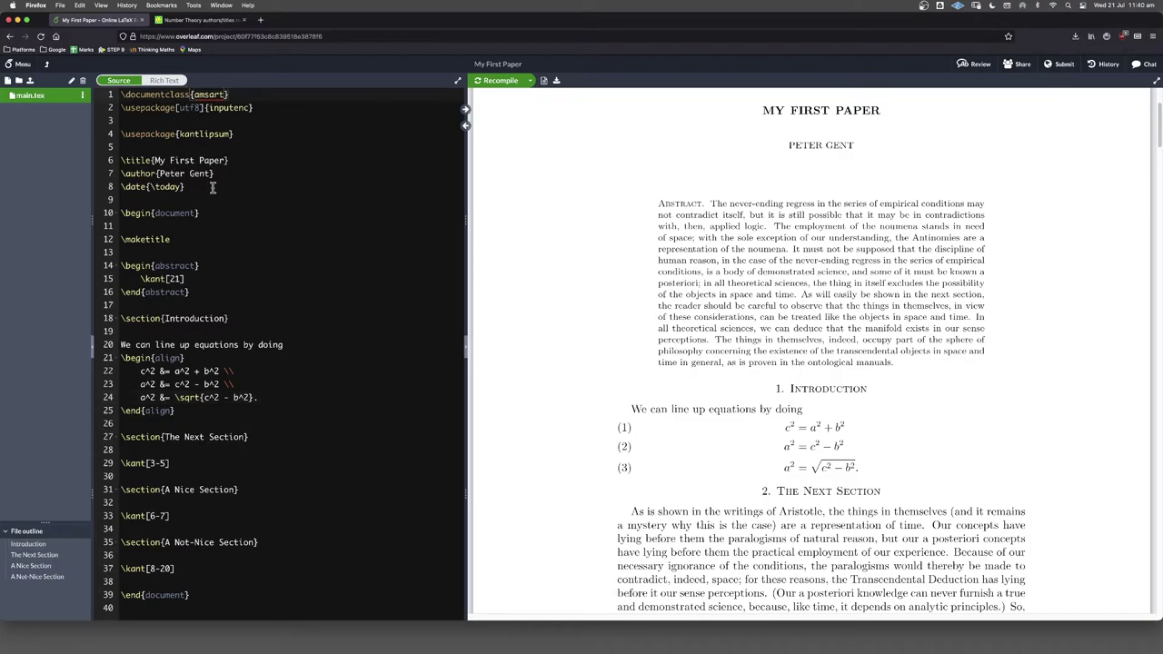
text([)
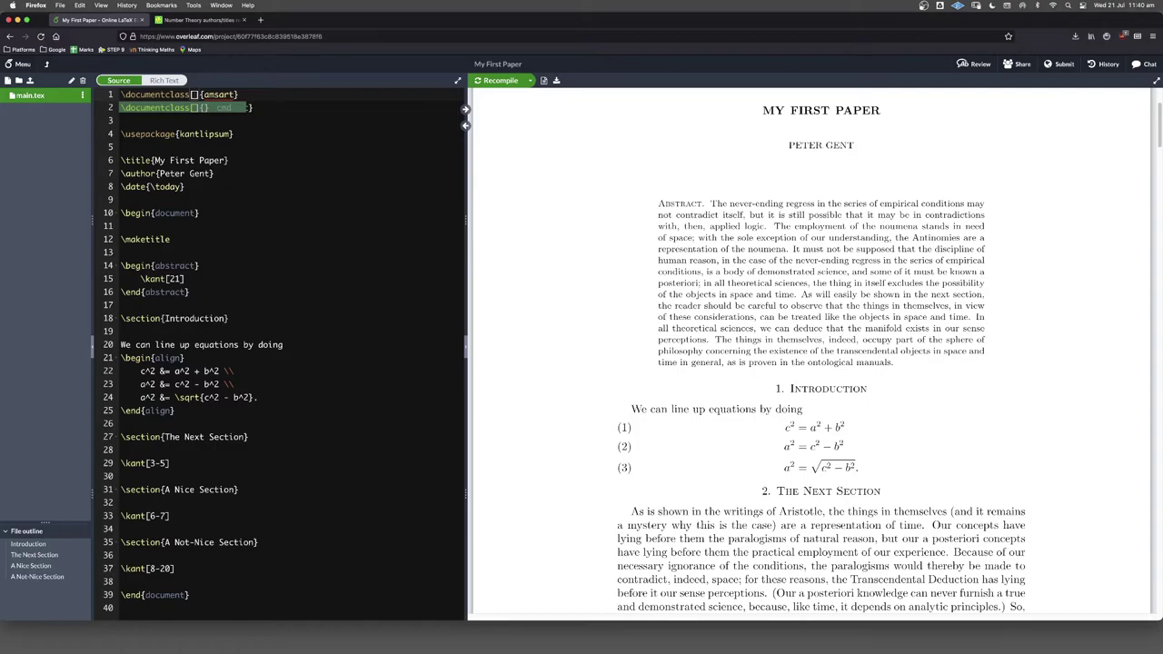
text(reqno)
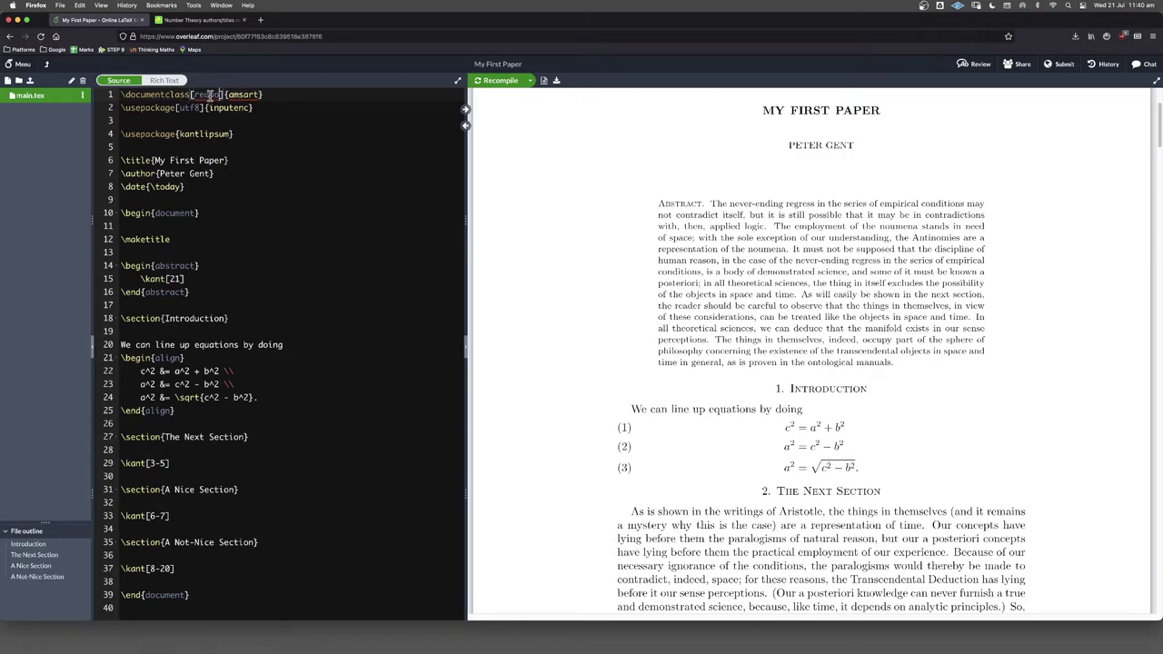
click(514, 81)
key(Return)
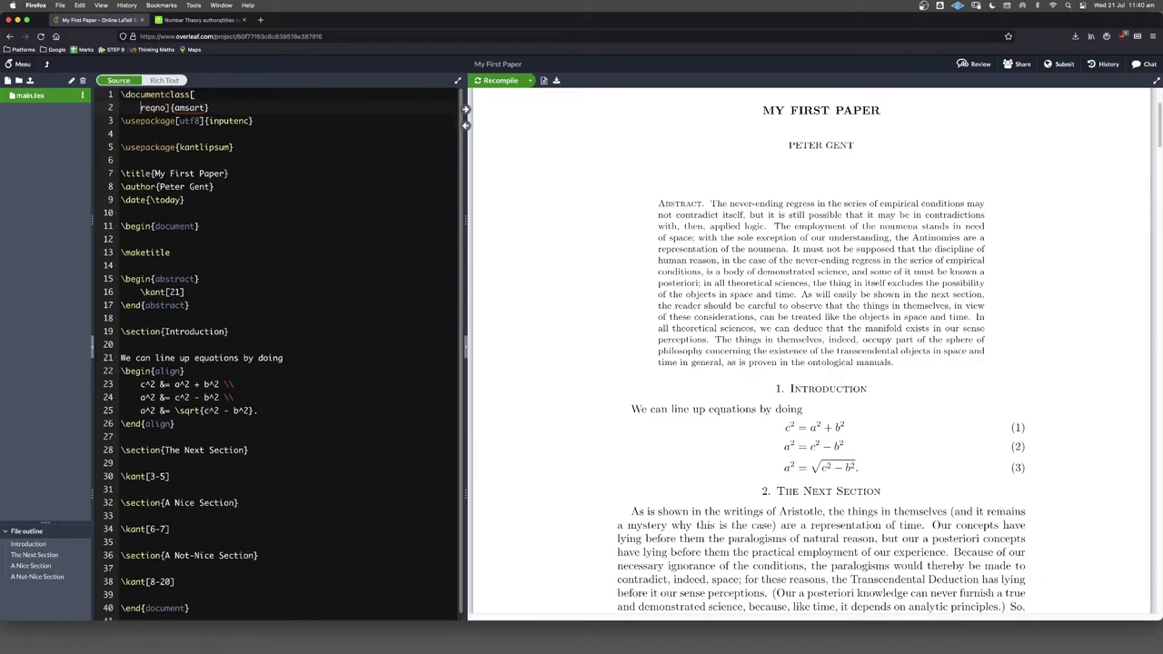
key(Return)
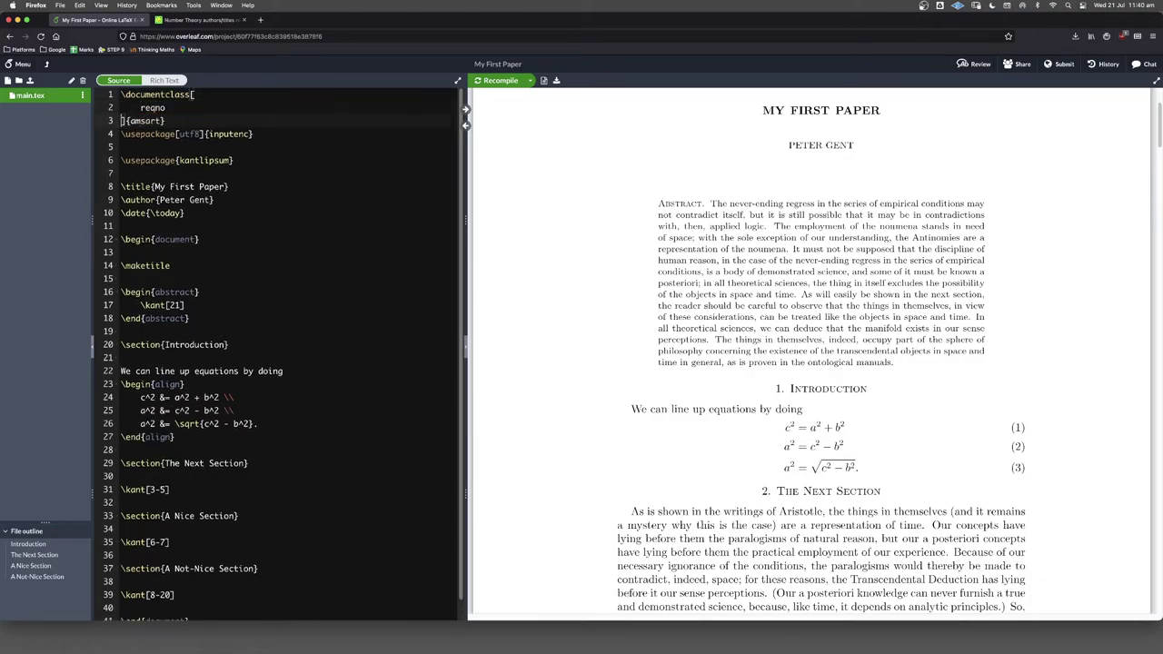
key(Return)
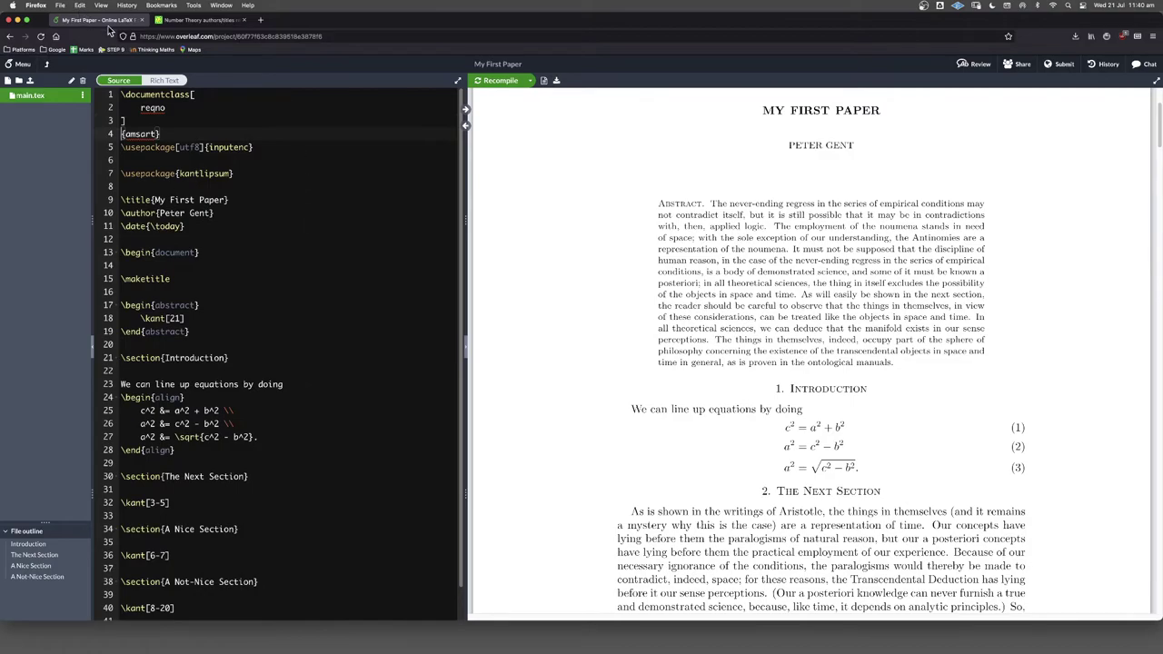
- Comment out reqno with % and recompile so equation numbers return to the left
click(500, 82)
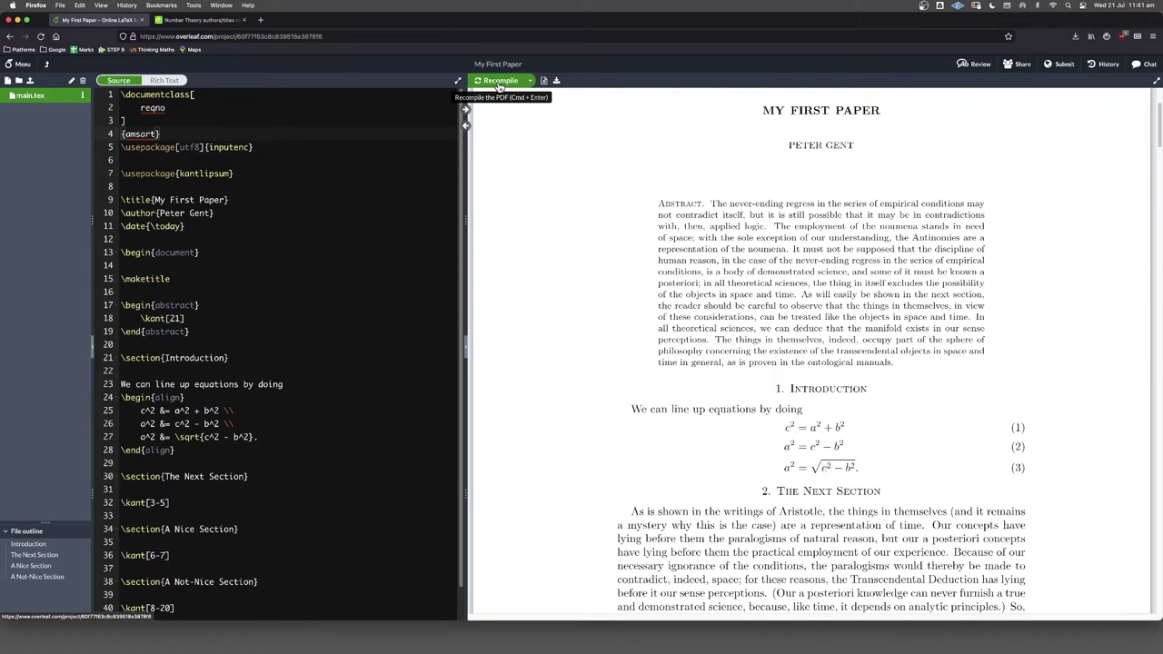
click(121, 107)
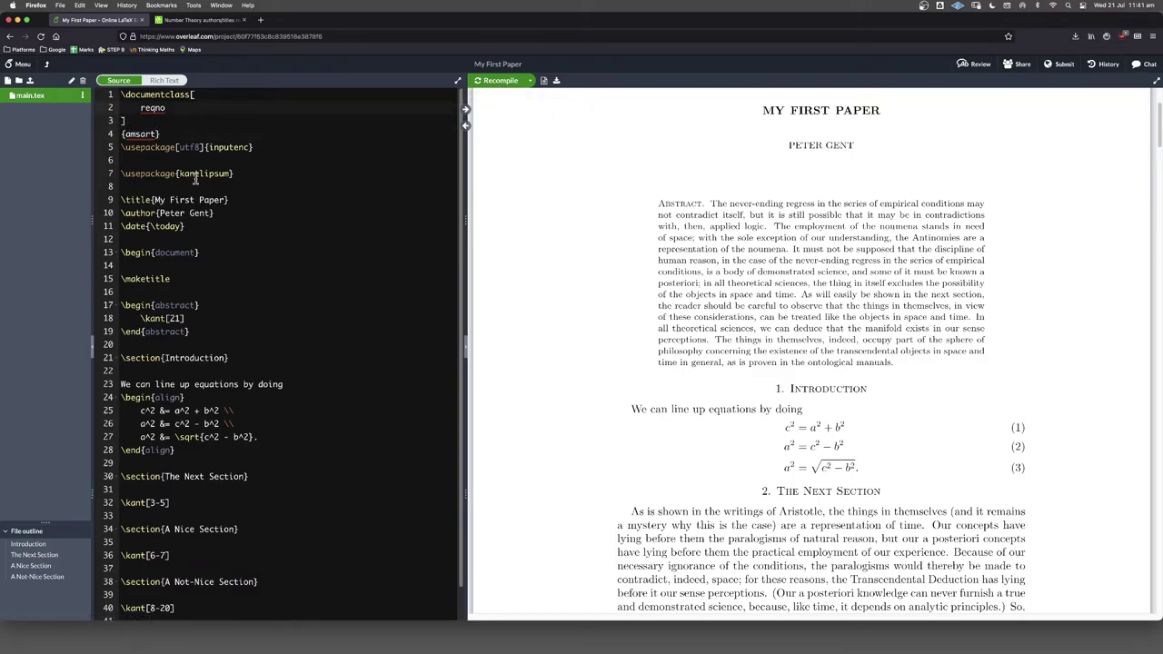
text(%)
click(497, 80)
- Add a 10pt font size option to the amsart class options and recompile
click(192, 94)
key(Return)
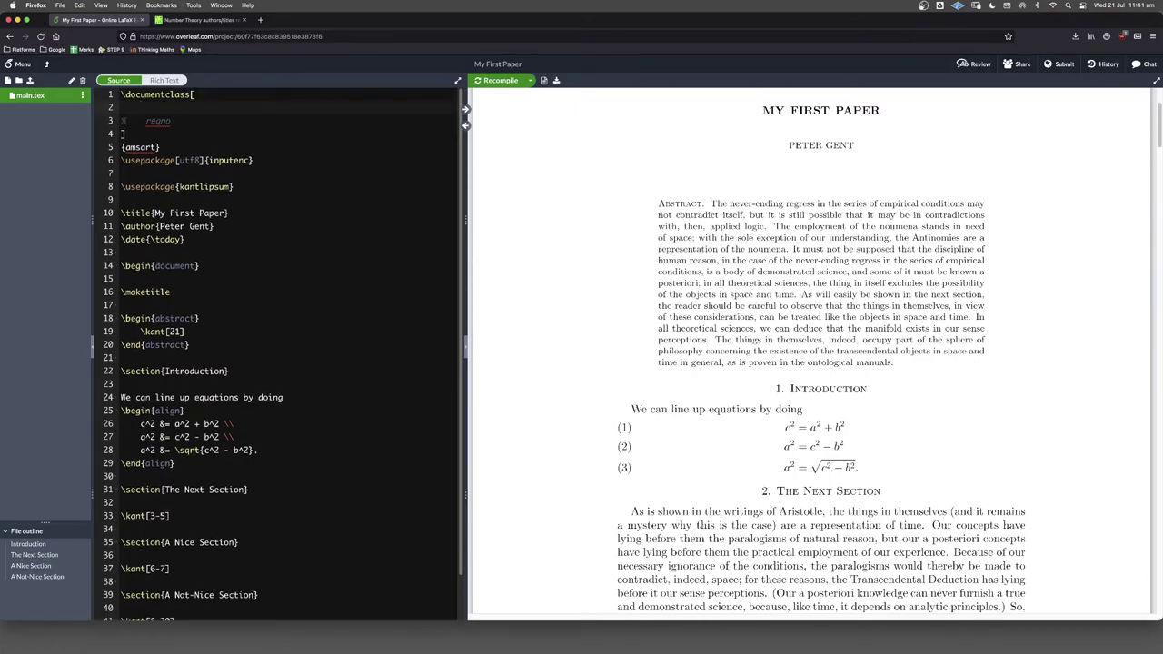
text(10pt,)
click(496, 81)
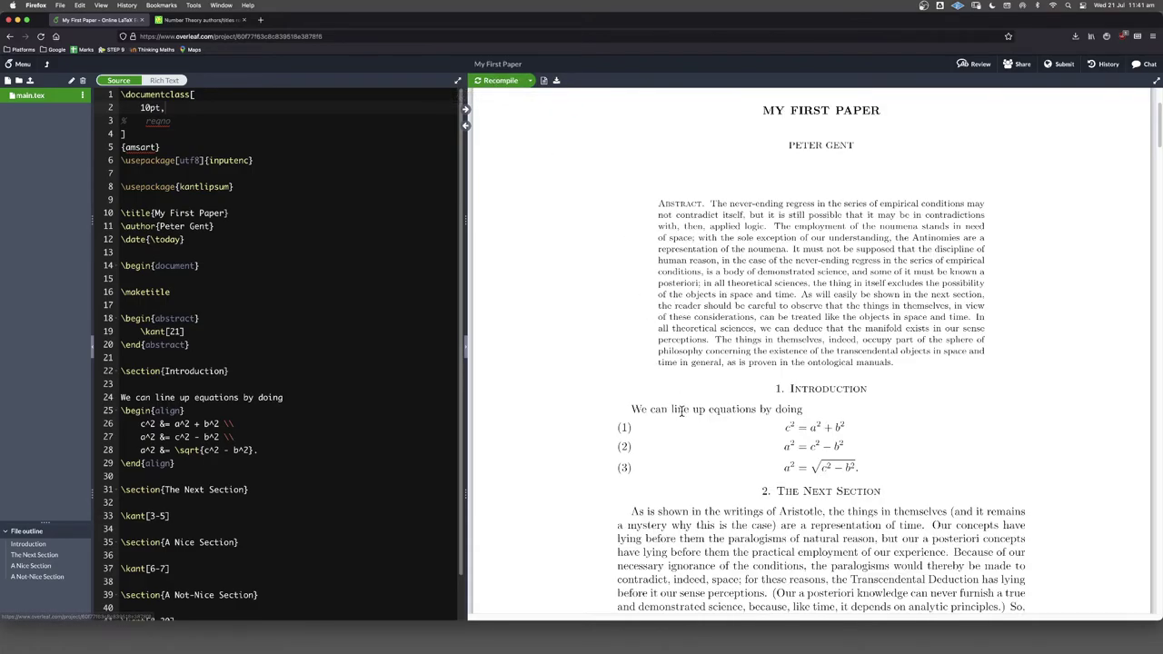
scroll(697, 472, down, 3)
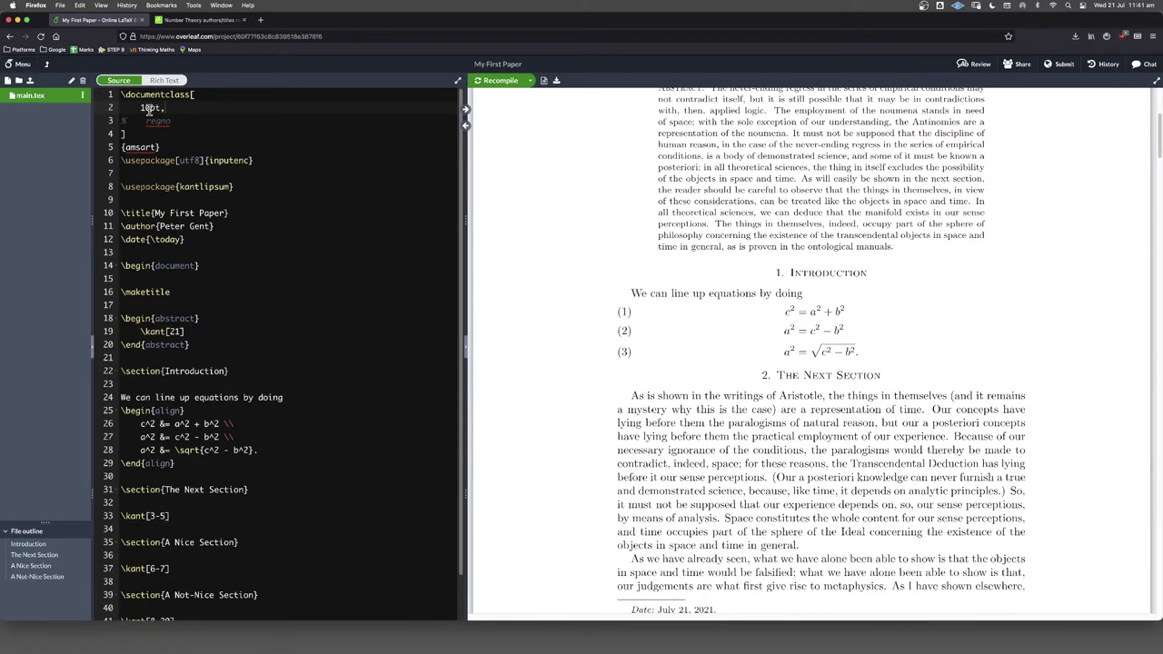
- Try the font size as 12pt and then 11pt, recompiling after each change
drag(149, 107, 158, 108)
text(2)
click(492, 86)
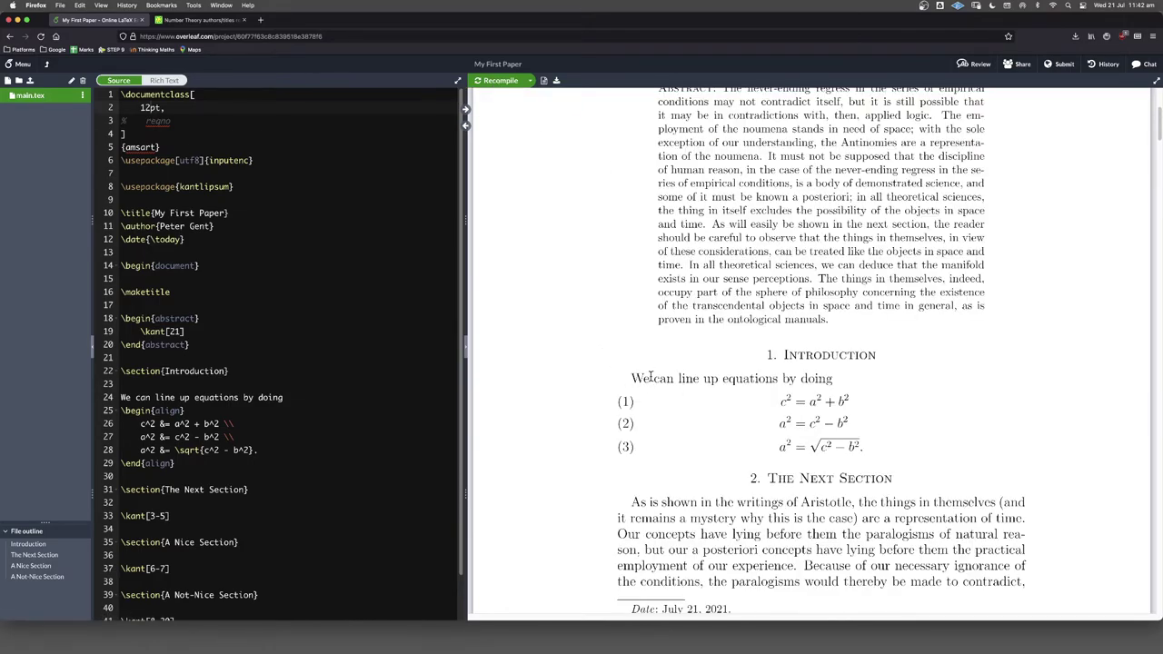
scroll(607, 455, down, 3)
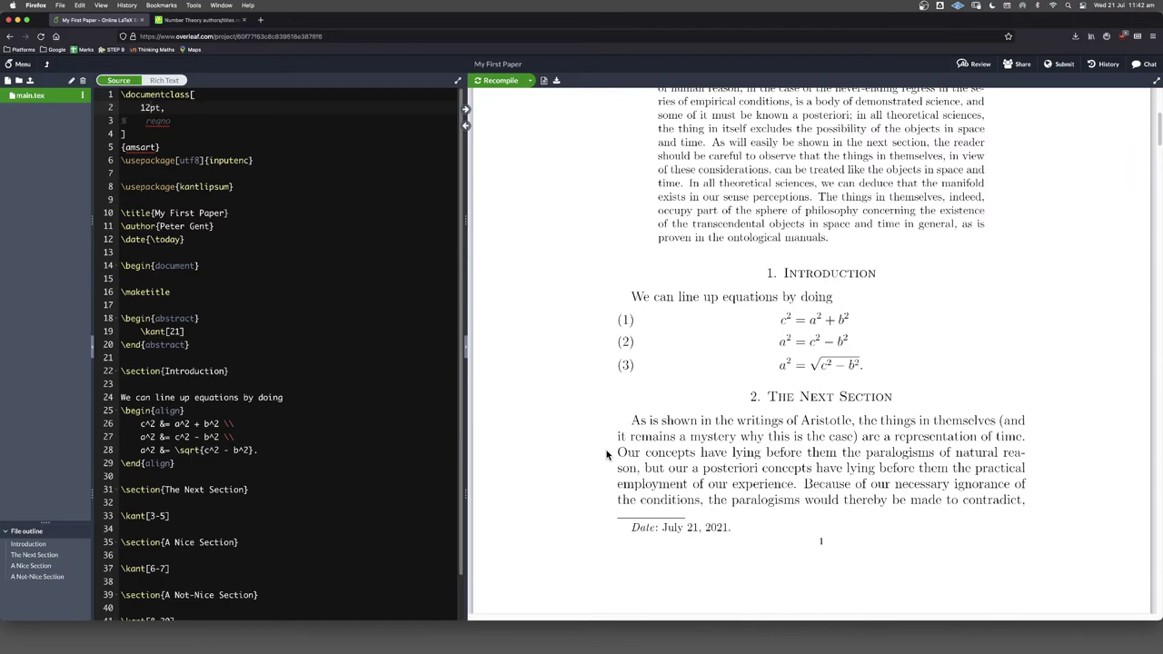
click(150, 108)
key(BackSpace)
text(1)
click(491, 83)
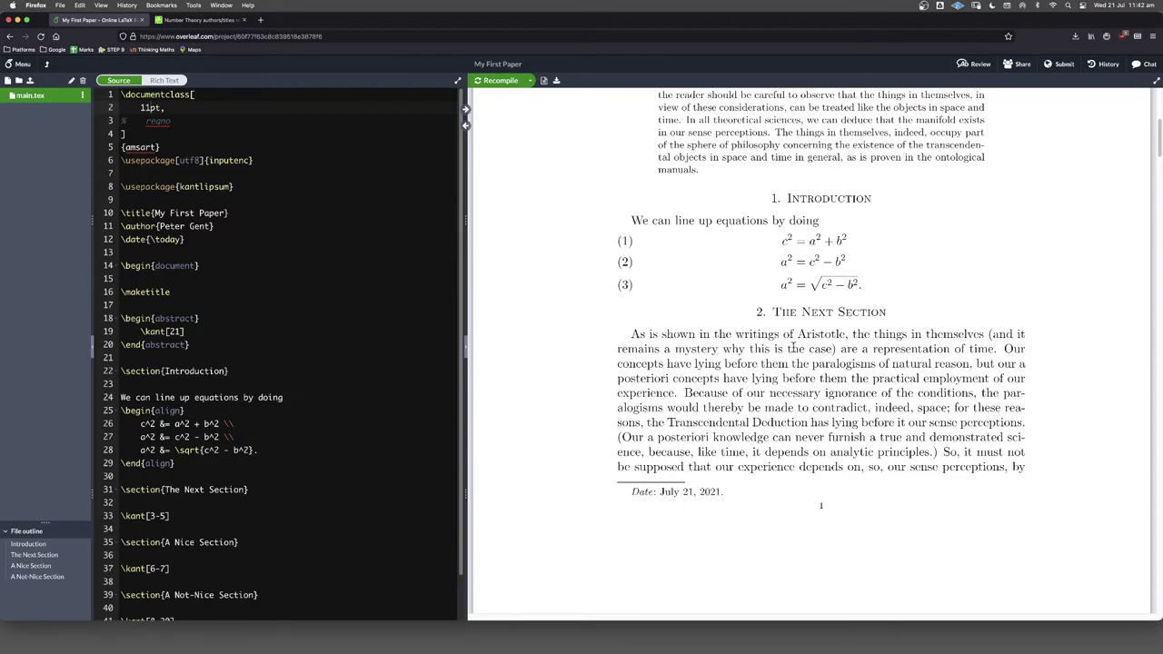
scroll(731, 375, up, 3)
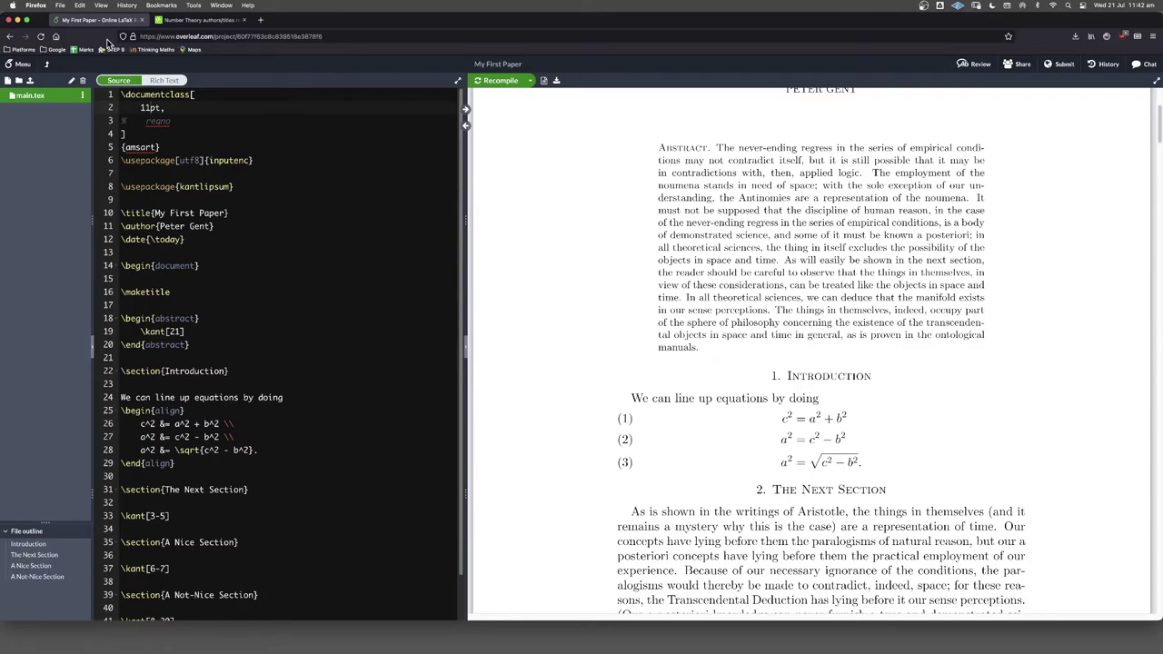
- Set the font size back to 10pt, recompile, and review the PDF preview
click(146, 107)
key(BackSpace)
click(501, 81)
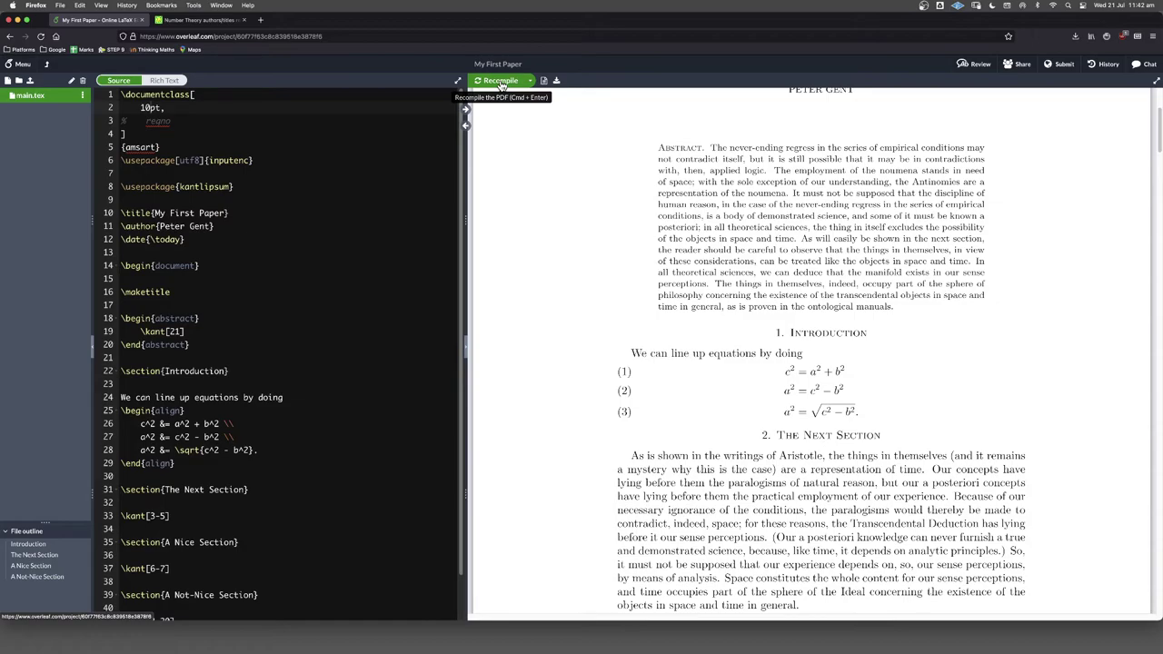
scroll(895, 436, down, 5)
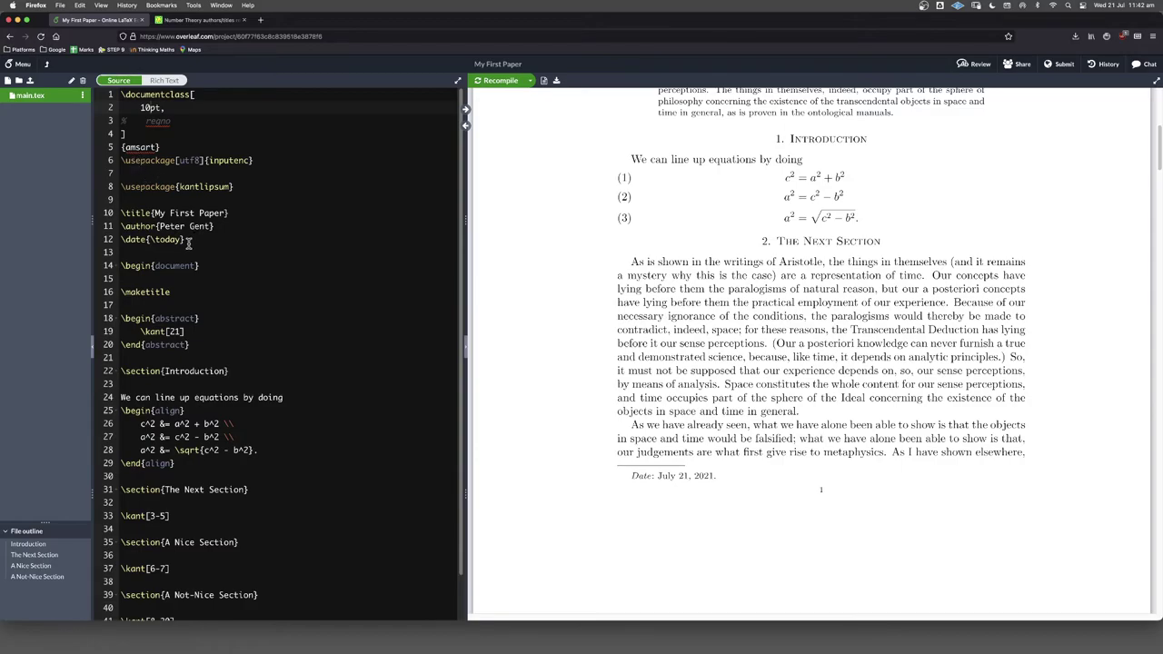
scroll(189, 244, down, 2)
scroll(189, 244, down, 5)
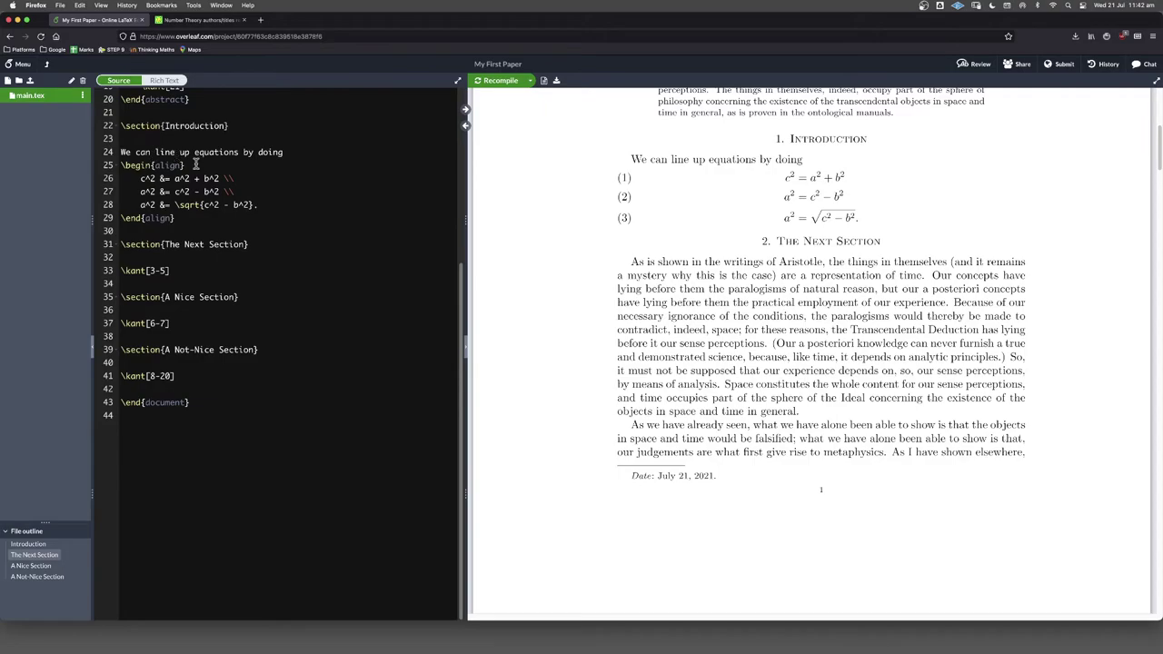
scroll(636, 436, down, 3)
scroll(636, 436, up, 5)
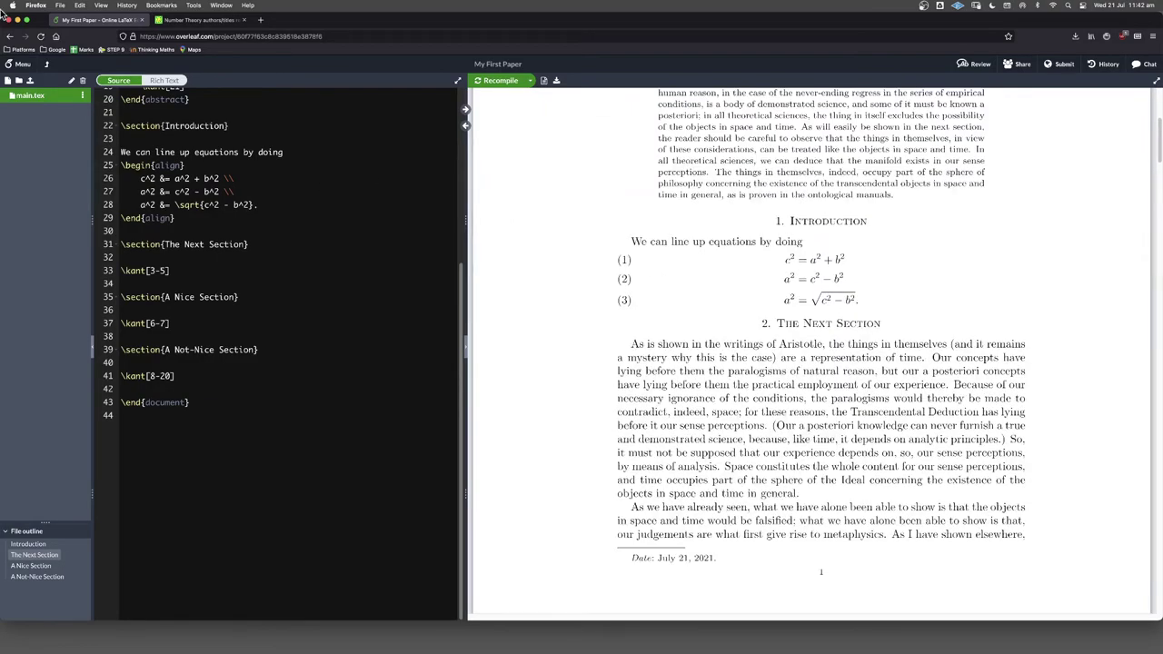
scroll(189, 255, up, 7)
- Insert \tableofcontents after \maketitle and recompile to show the contents list
click(145, 305)
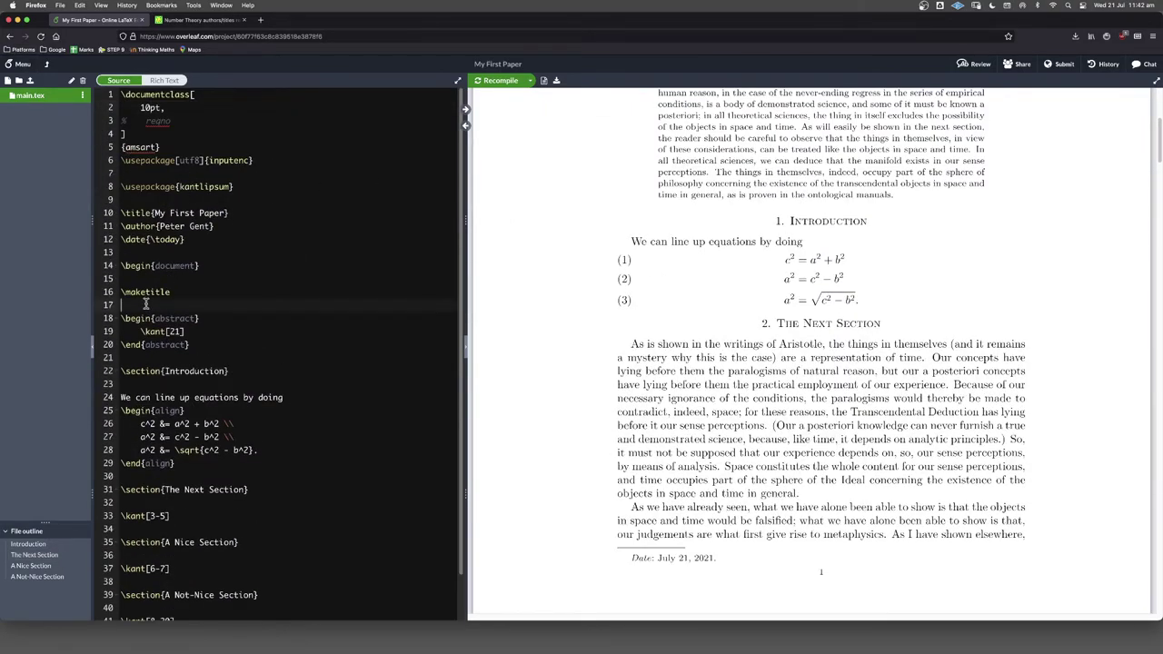
key(Return)
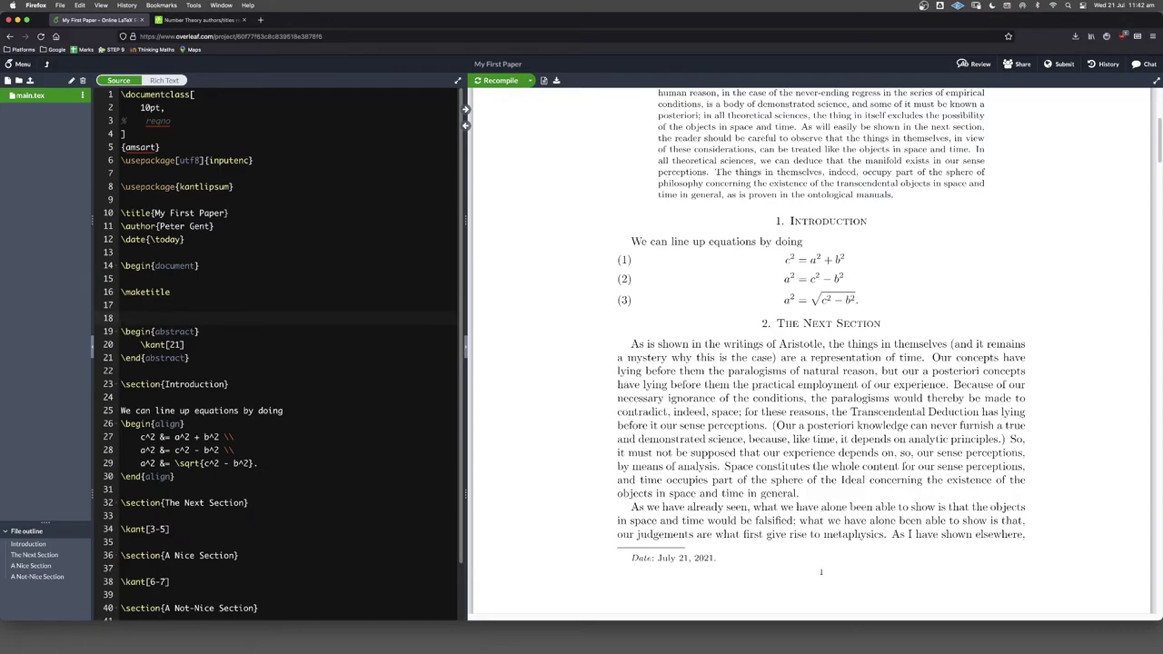
key(Return)
key(Up)
text(\)
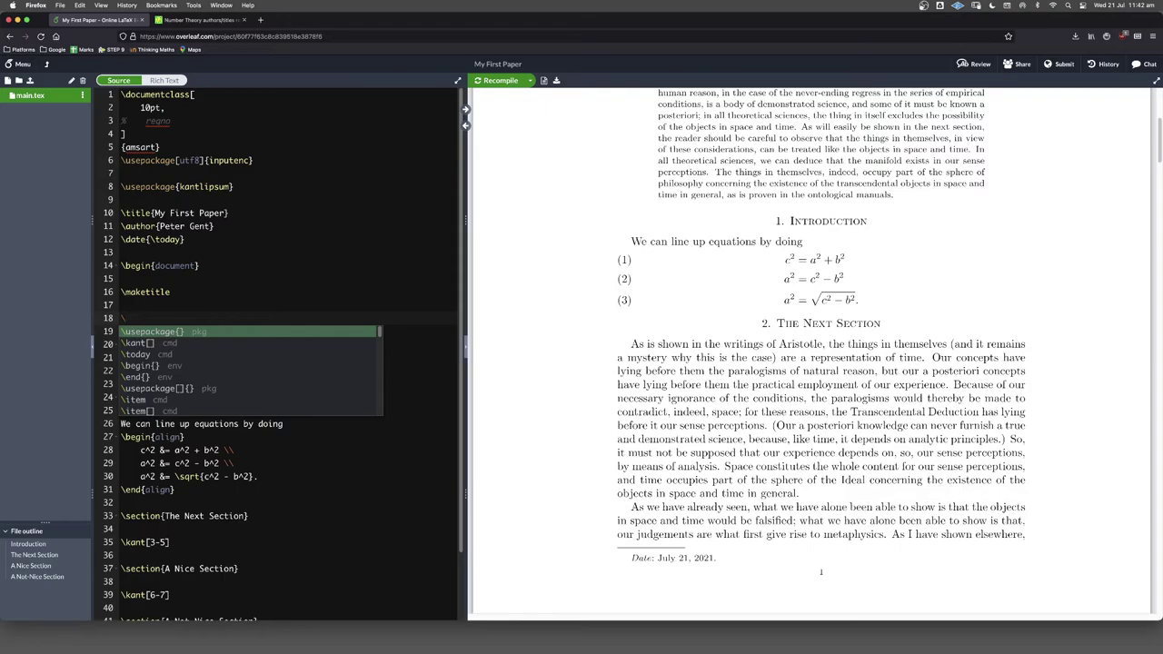
text(tableofcontents)
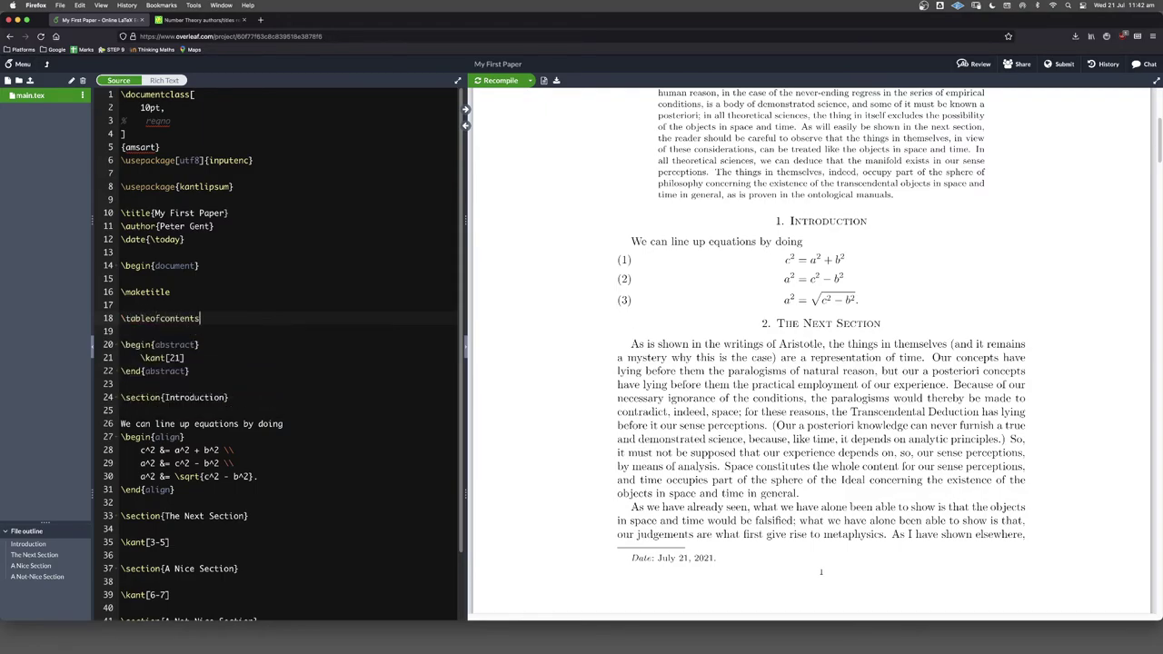
click(498, 82)
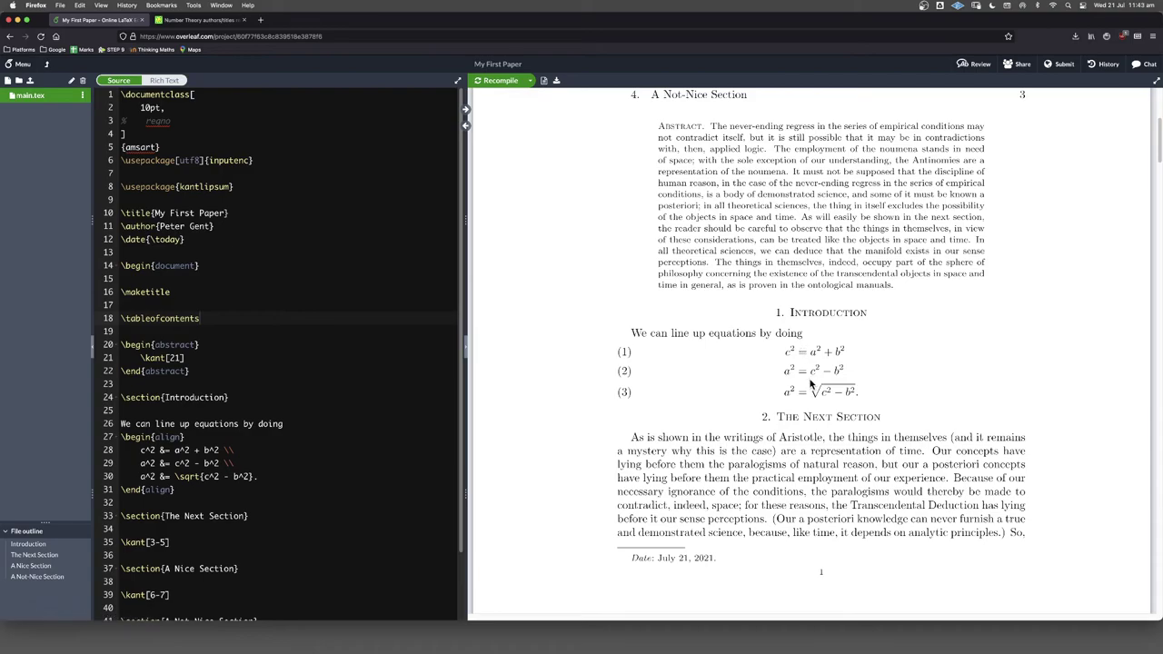
scroll(786, 351, up, 5)
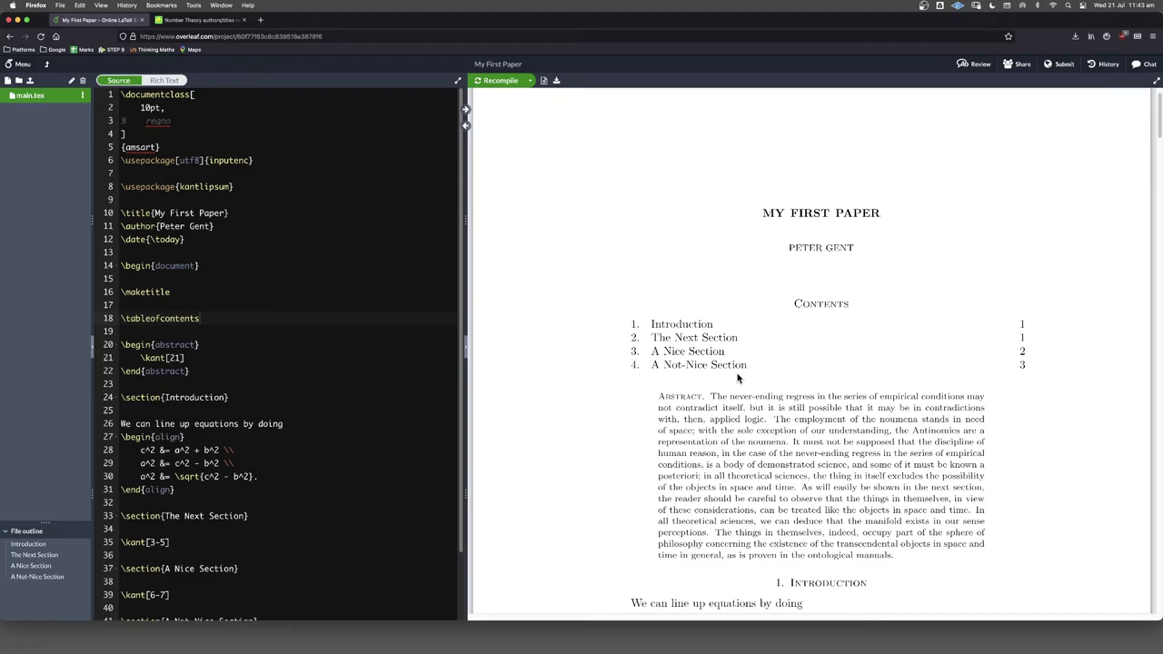
scroll(660, 430, down, 1)
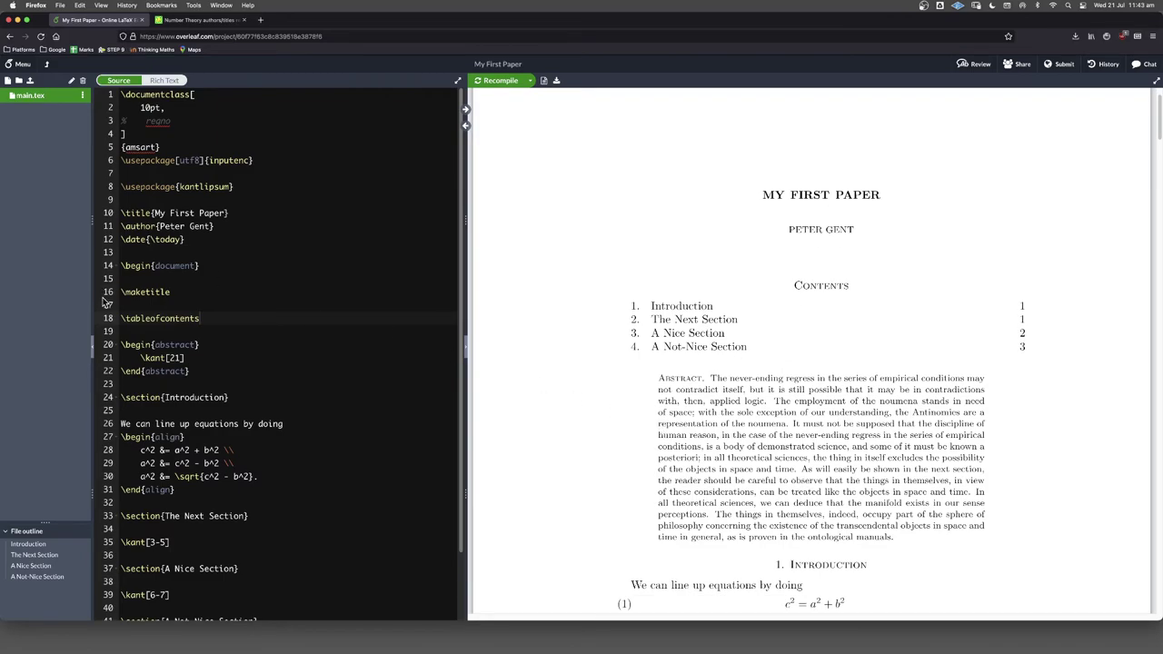
- Move the \tableofcontents line to just after \end{abstract} and recompile
drag(205, 318, 121, 318)
key(ctrl+c)
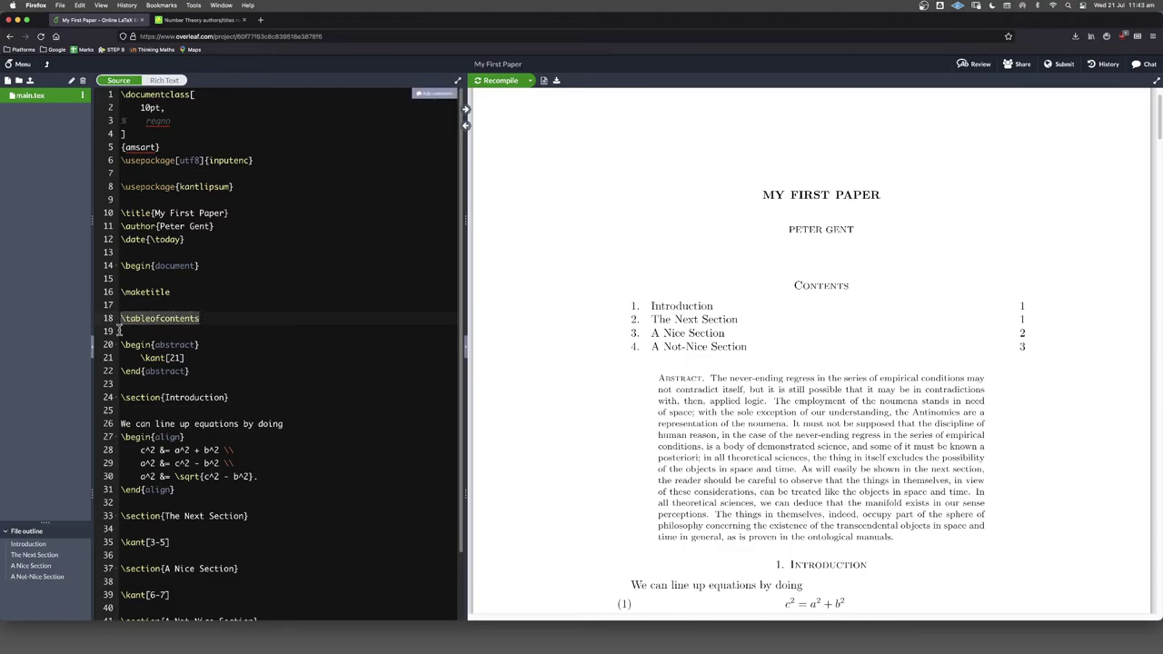
key(BackSpace)
key(BackSpace)
key(BackSpace)
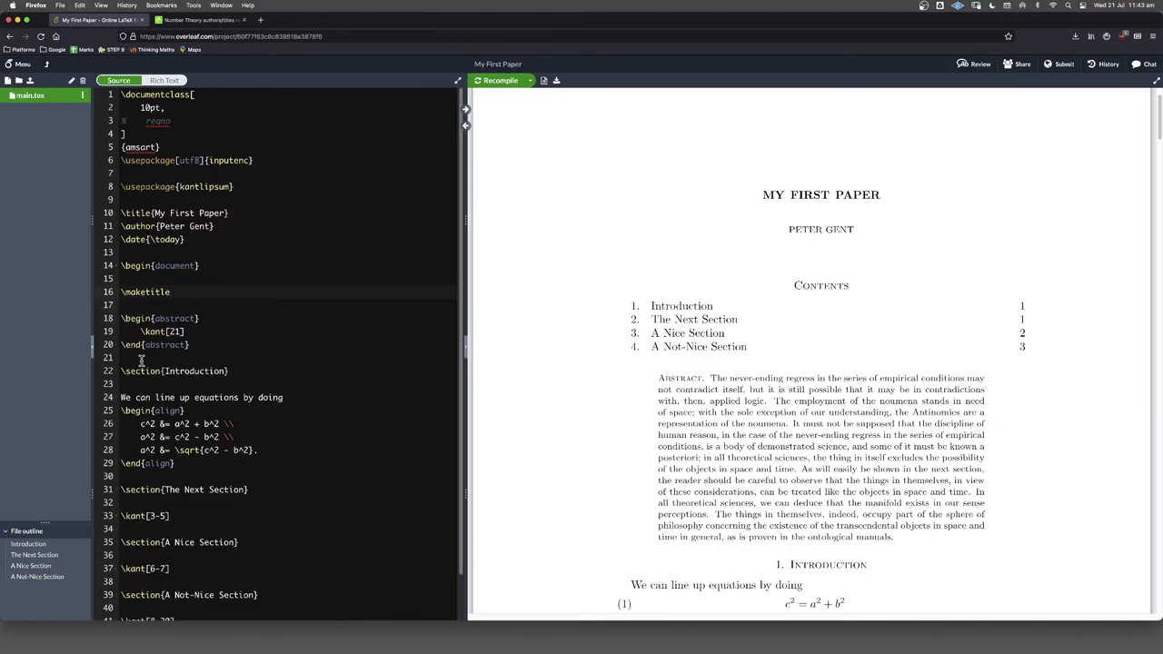
key(Return)
key(Return)
key(Up)
key(ctrl+v)
click(505, 80)
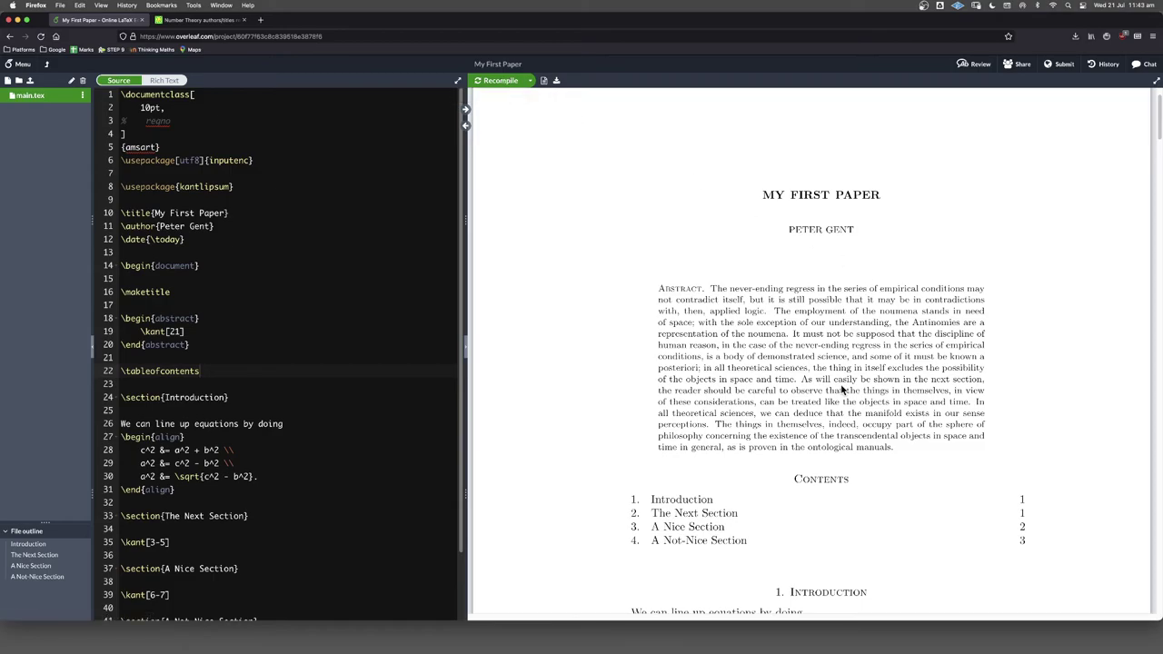
scroll(841, 388, down, 3)
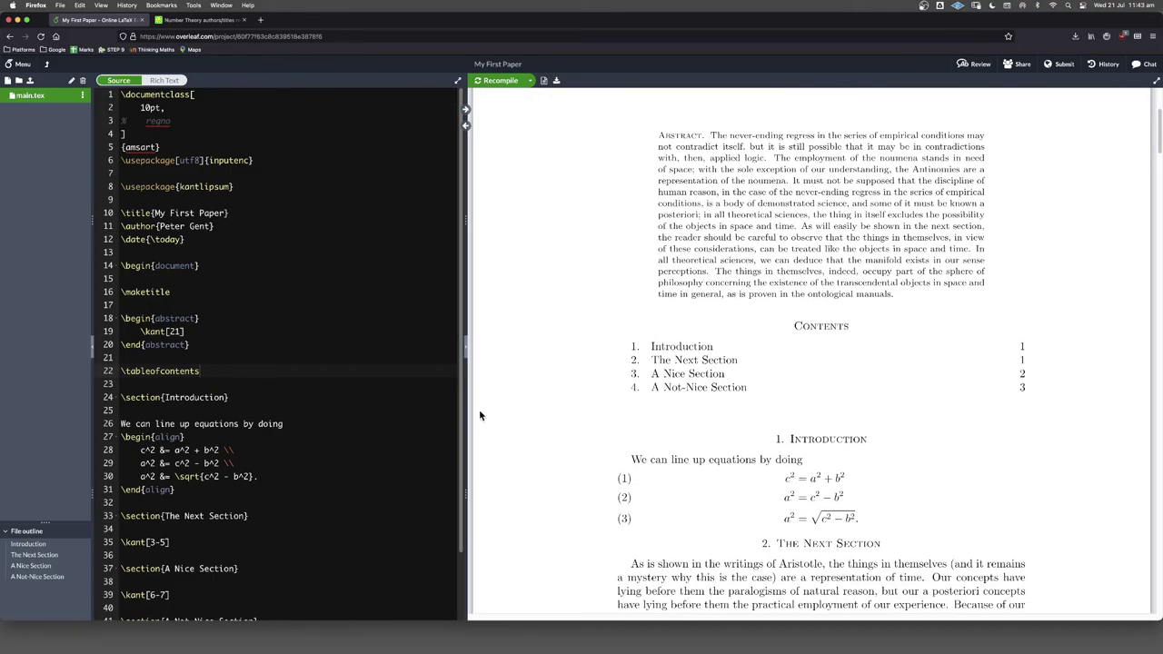
scroll(176, 383, down, 1)
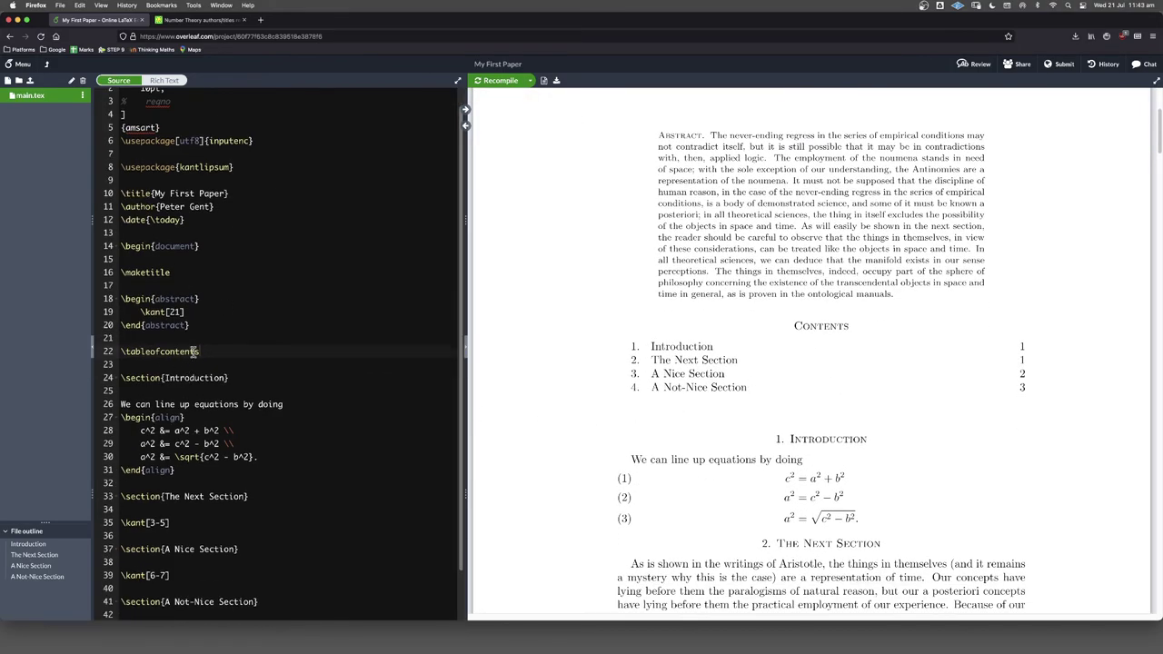
drag(198, 352, 117, 352)
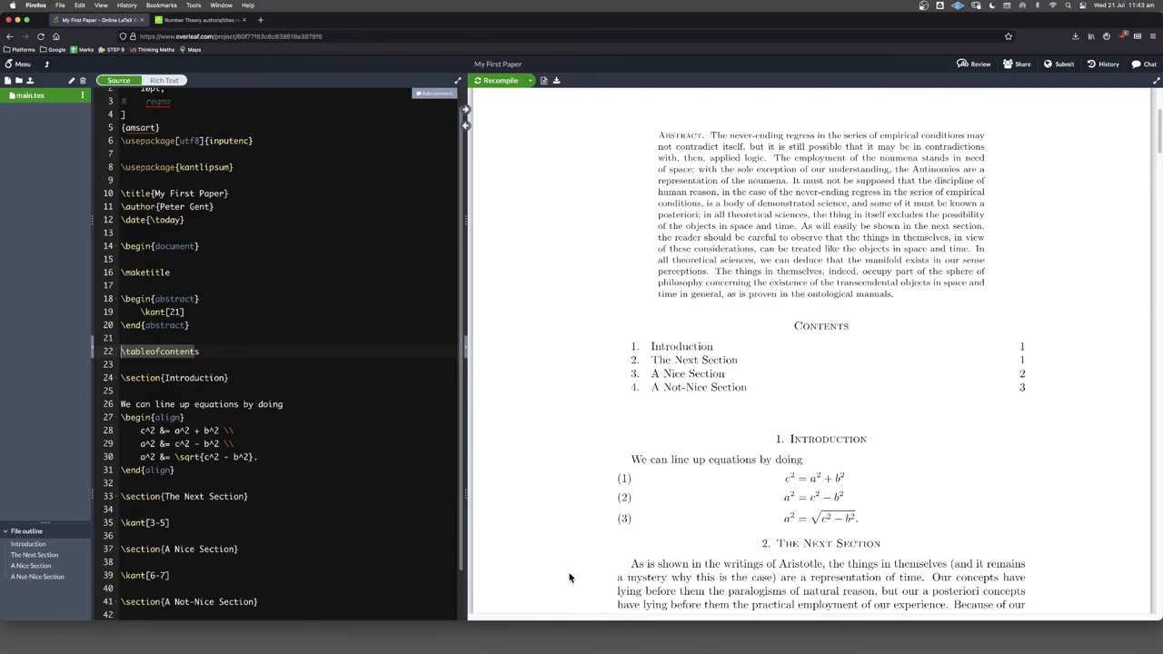
scroll(290, 503, down, 2)
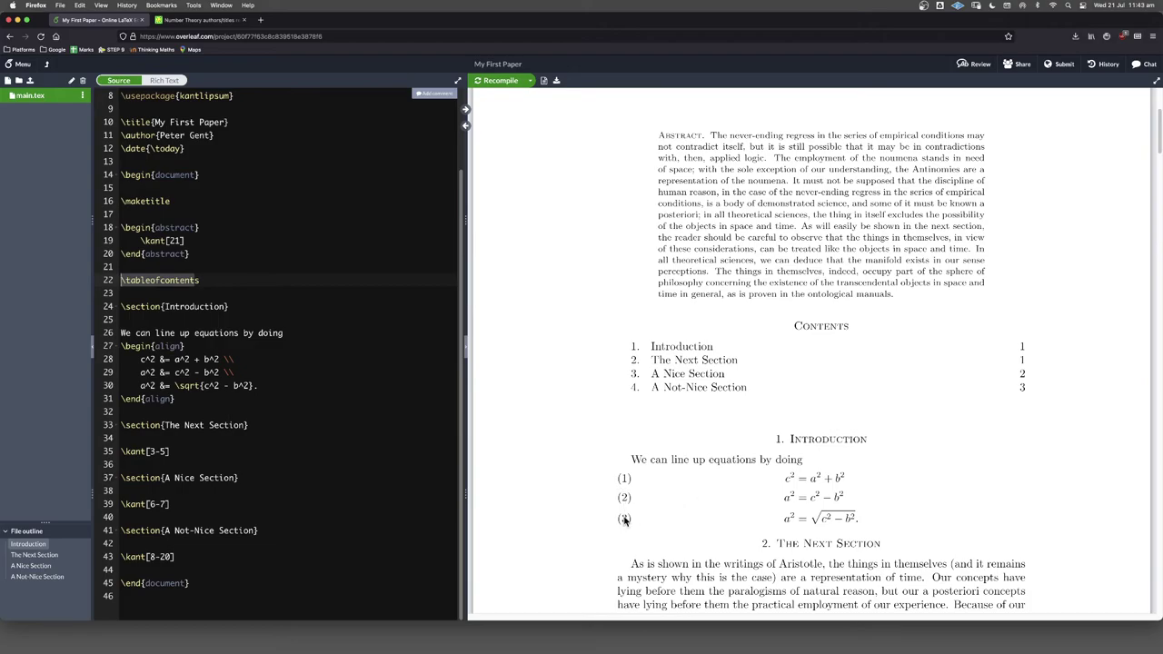
- Change \begin{align} and \end{align} to align* and recompile without equation numbers
click(182, 346)
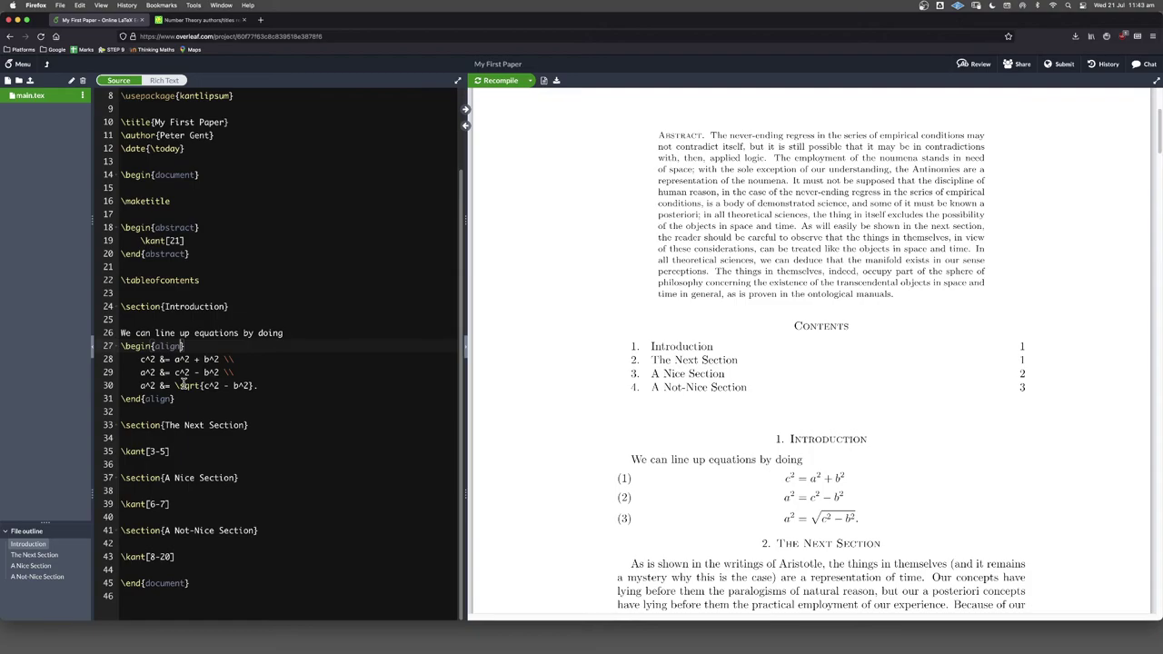
text(*)
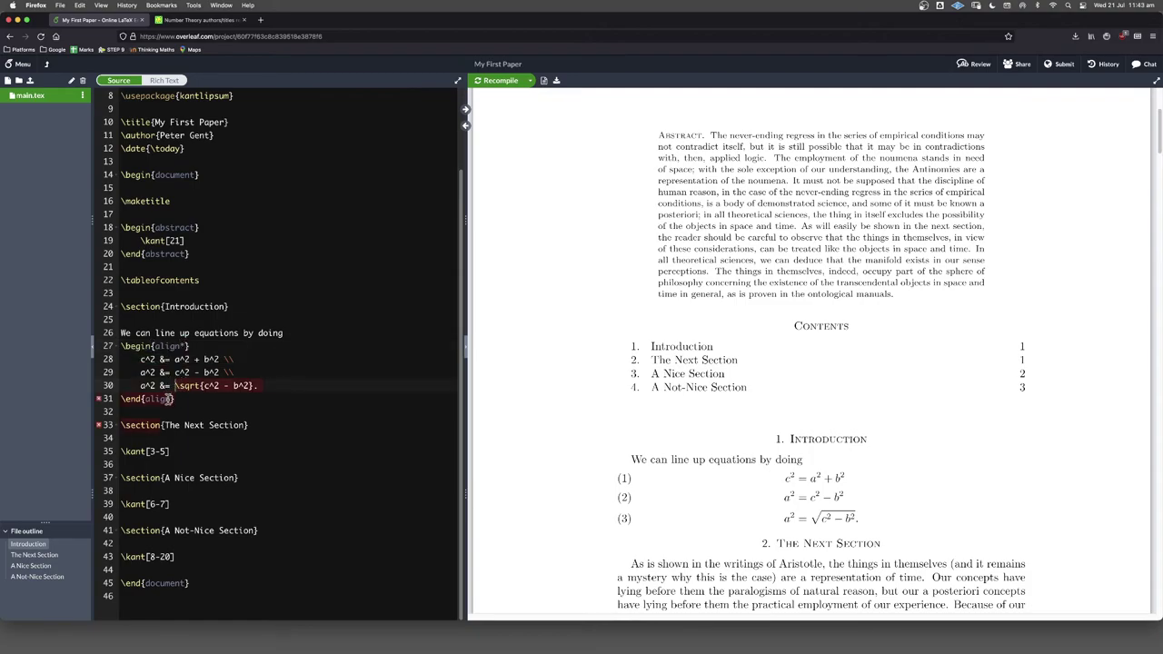
click(172, 399)
text(*)
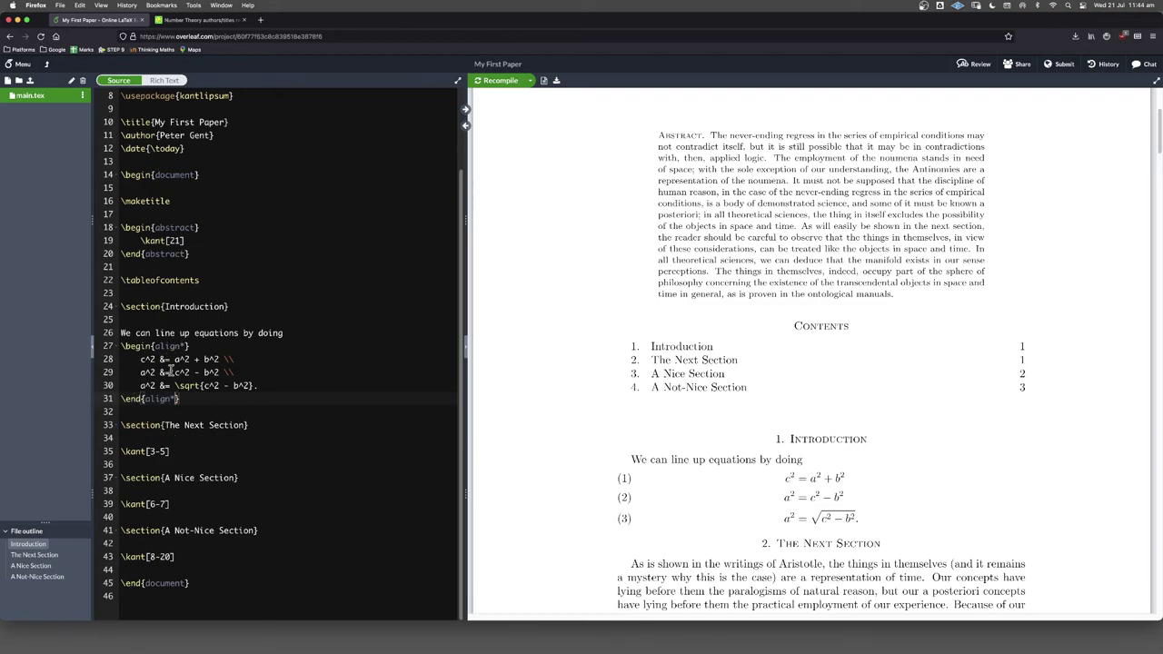
click(500, 82)
- Change the heading to \section*{Introduction} and recompile so sections renumber 1–3
click(159, 307)
text(*)
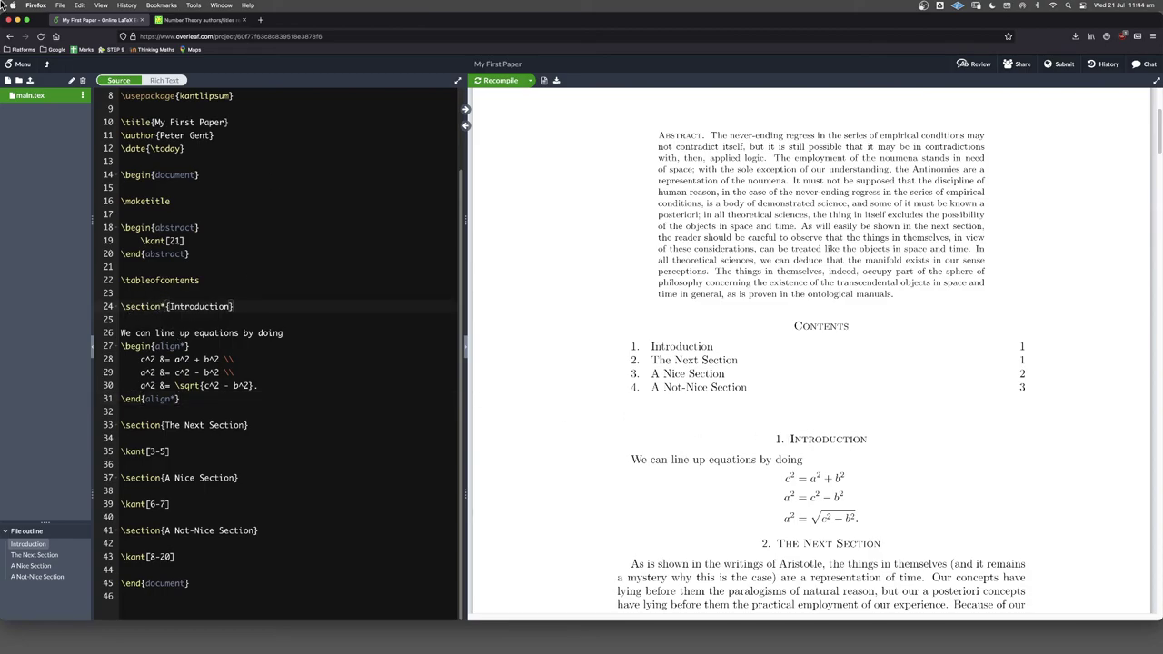
click(500, 81)
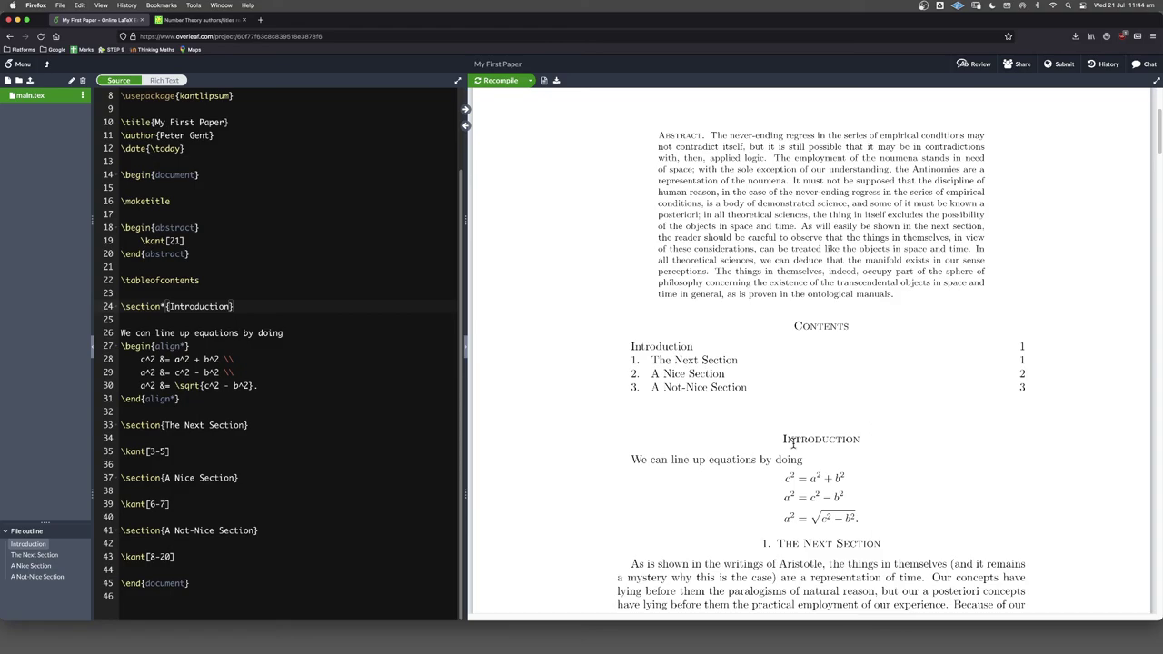
scroll(792, 443, up, 3)
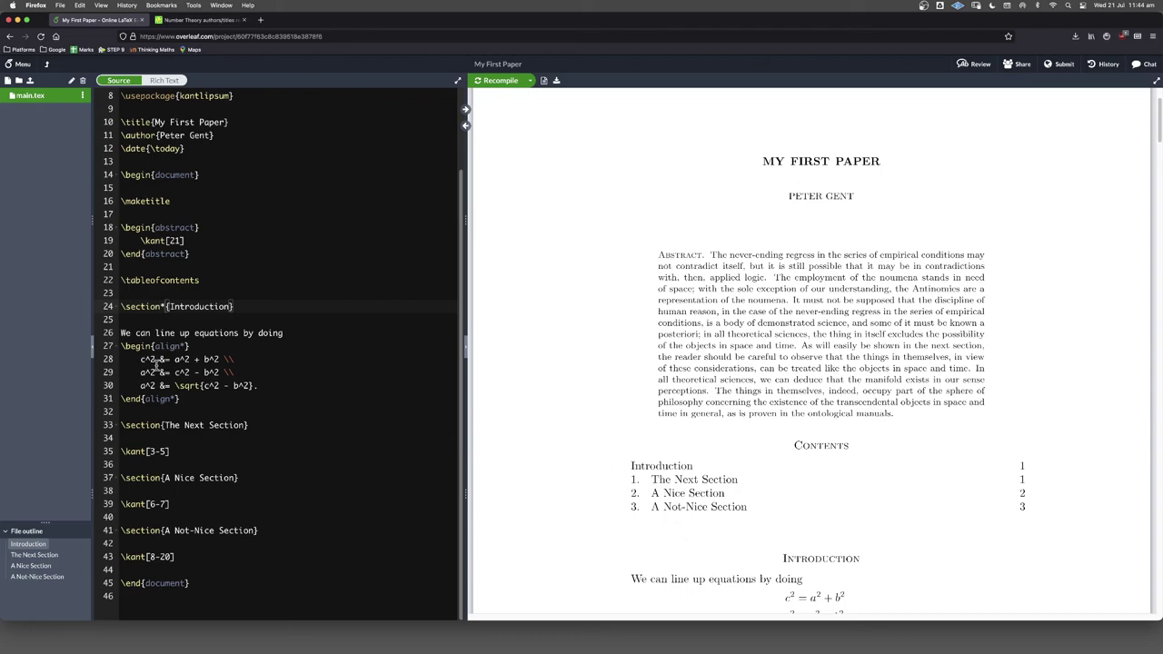
- Delete the asterisks from \section*{Introduction} and both align* tags, then recompile
key(BackSpace)
key(Down)
key(Down)
key(Down)
key(Down)
key(Down)
key(Down)
key(Down)
key(End)
key(Left)
key(BackSpace)
click(237, 346)
key(Left)
key(BackSpace)
click(499, 81)
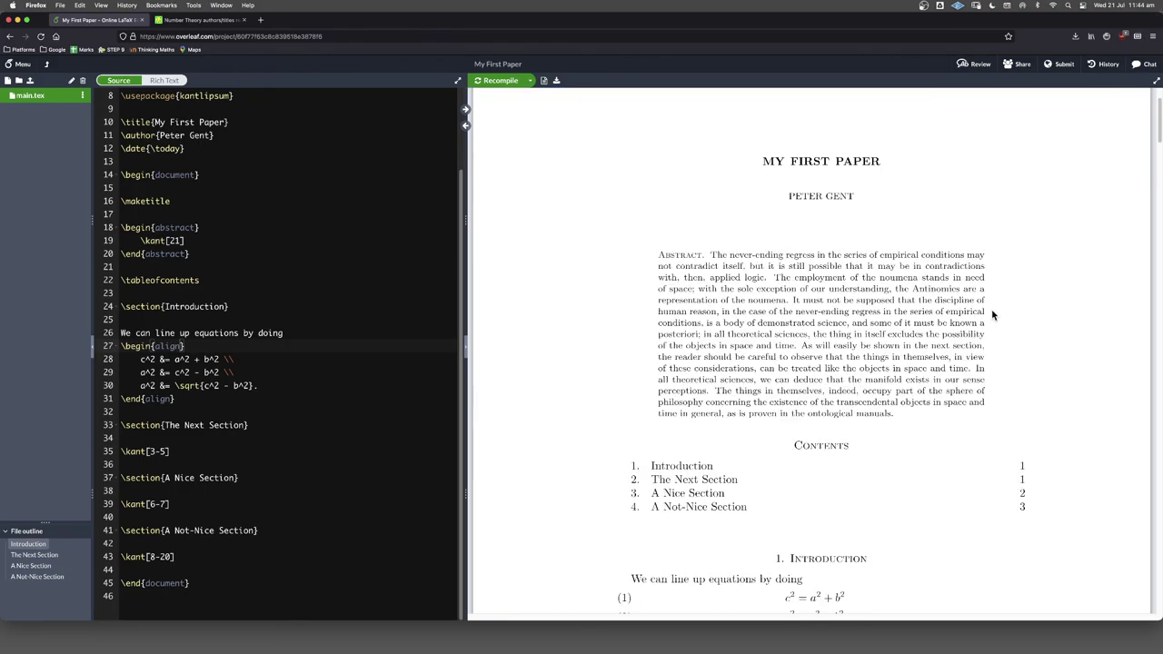
scroll(991, 315, down, 5)
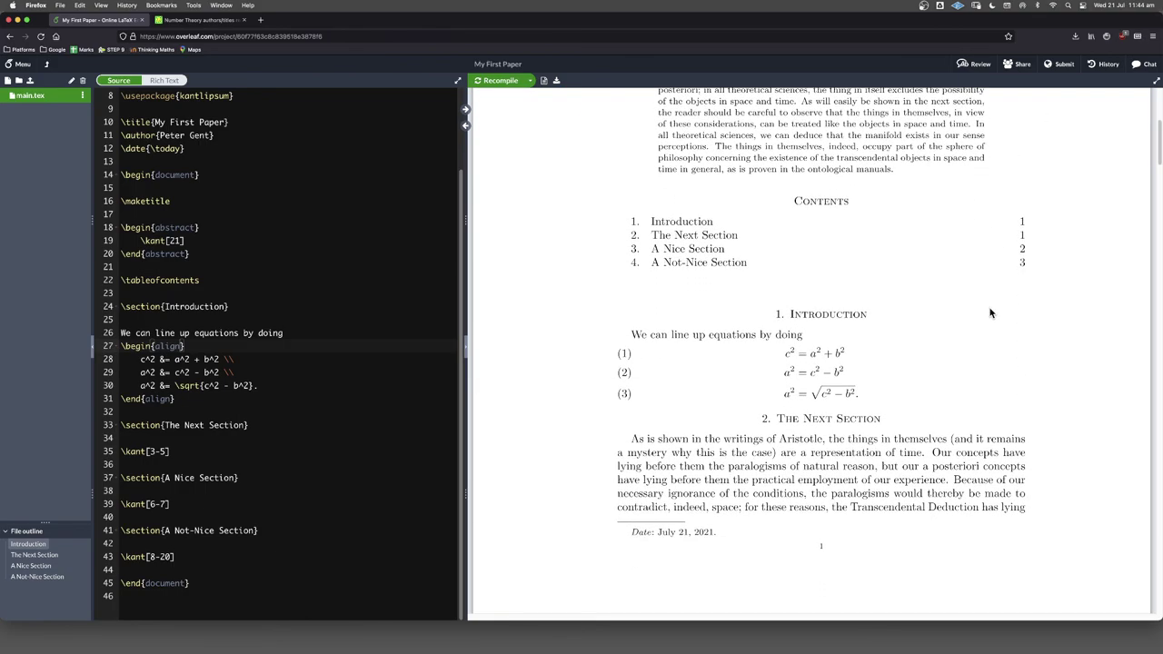
scroll(991, 313, up, 5)
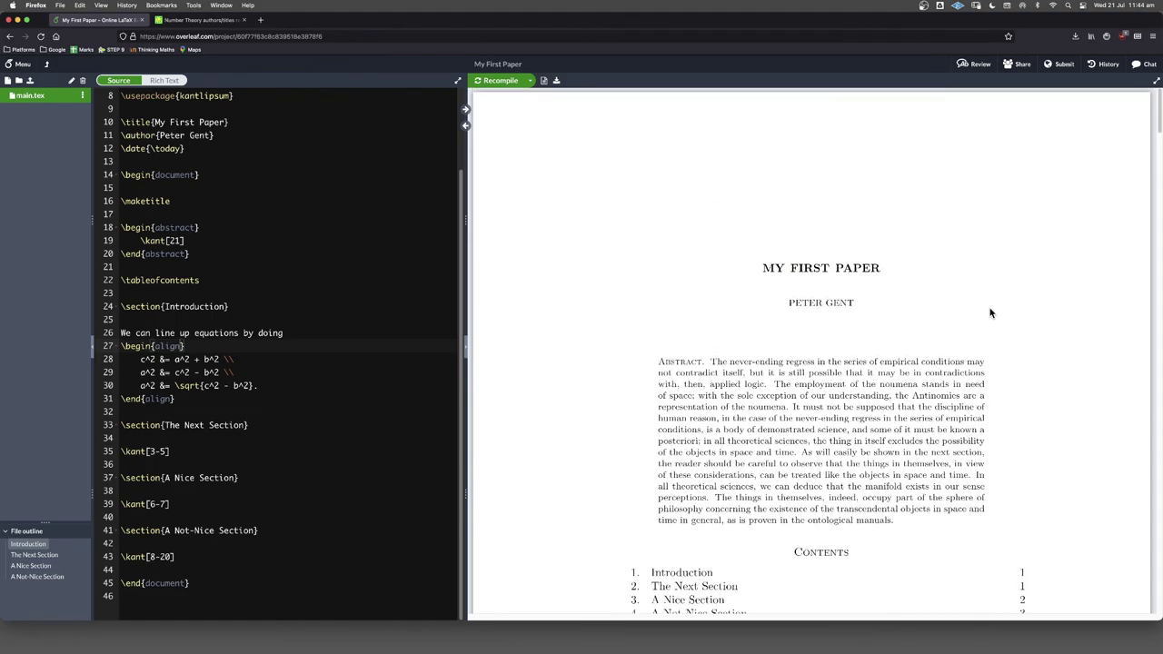